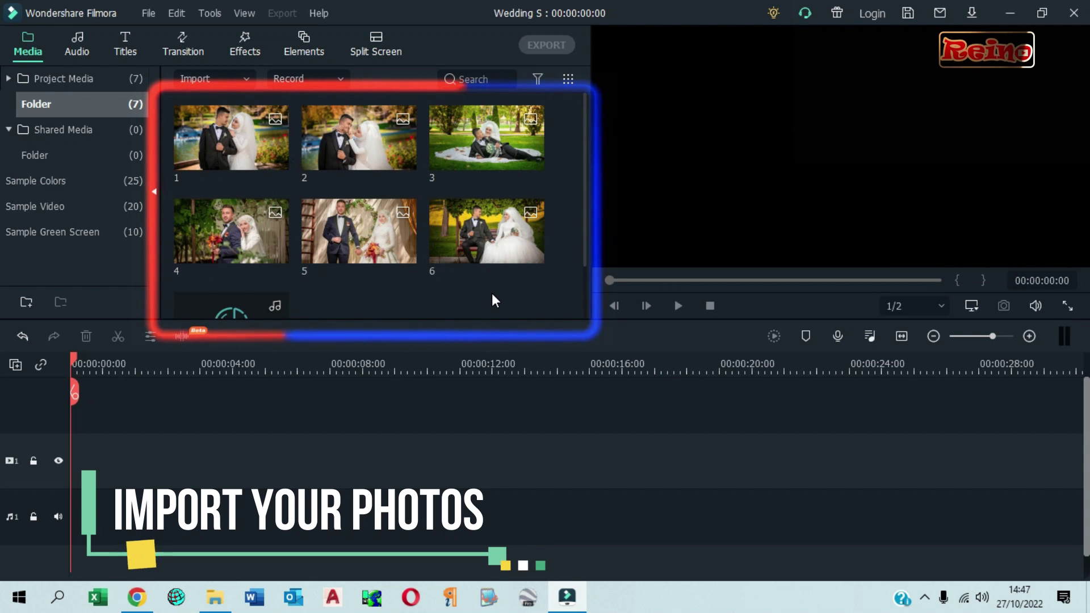
Place photos 1 to 6 end to end in order on the first video track, starting at the beginning of the timeline
mouse_move(586, 249)
left_mouse_down()
mouse_move(581, 309)
mouse_move(576, 237)
left_mouse_up()
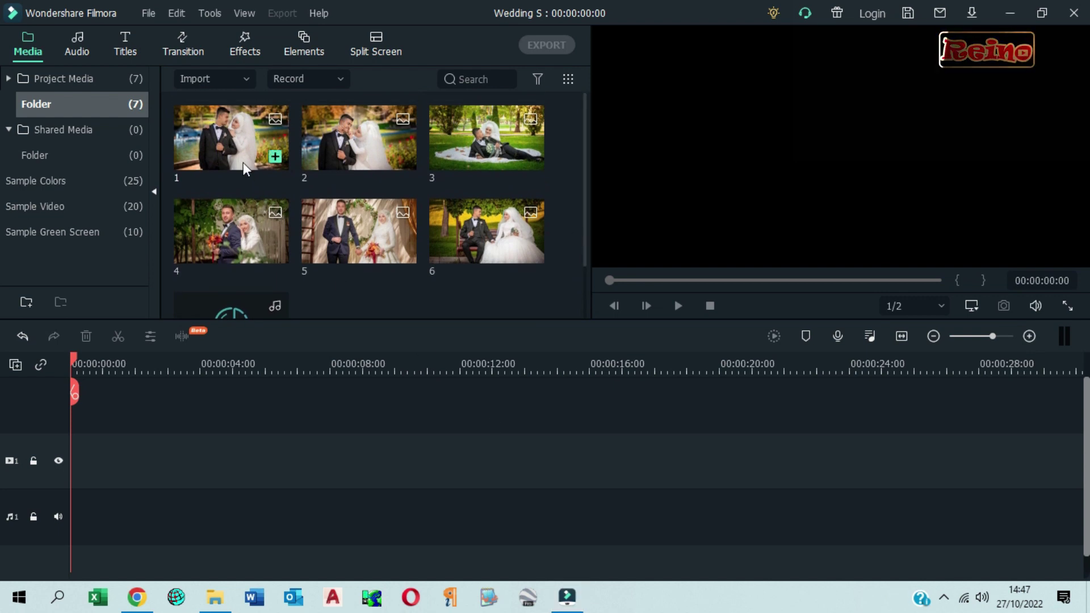
left_click_drag(233, 124, 44, 472)
left_click_drag(359, 139, 239, 483)
left_click_drag(462, 144, 406, 477)
left_click_drag(246, 218, 567, 462)
left_click_drag(377, 232, 714, 454)
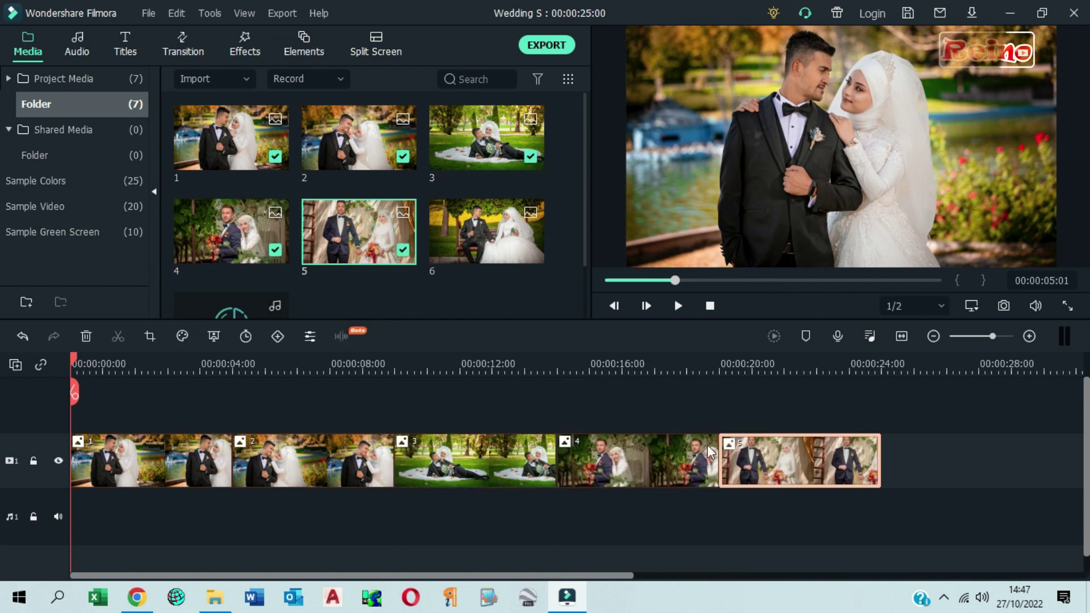
left_click_drag(468, 234, 886, 461)
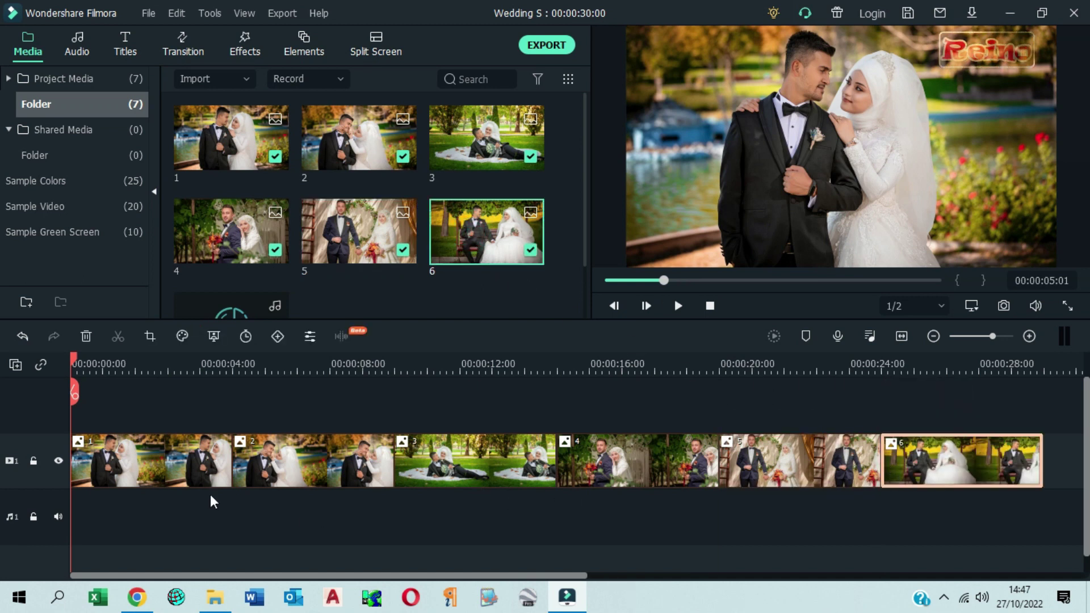
left_click(192, 415)
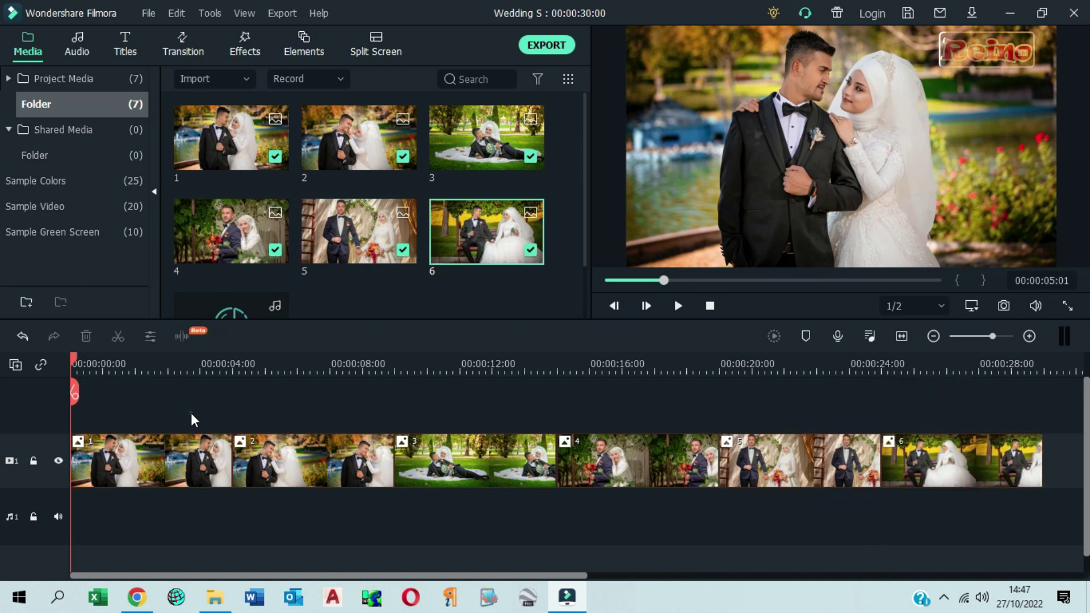
Set the scale of the photo 1 clip to 70% in its Transform settings and confirm
left_click(176, 453)
double_click(173, 449)
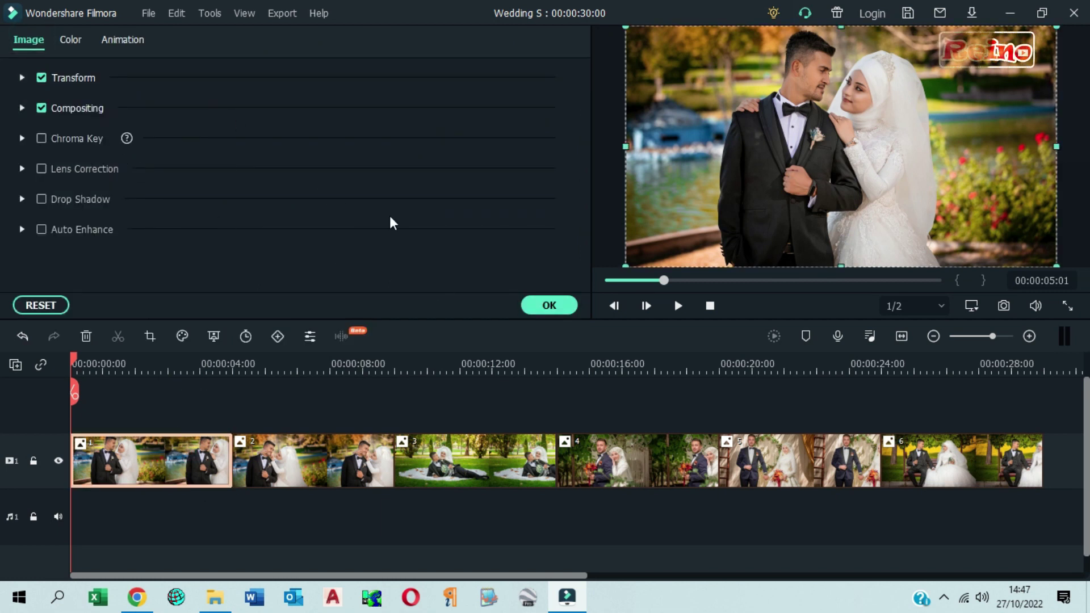
left_click(22, 77)
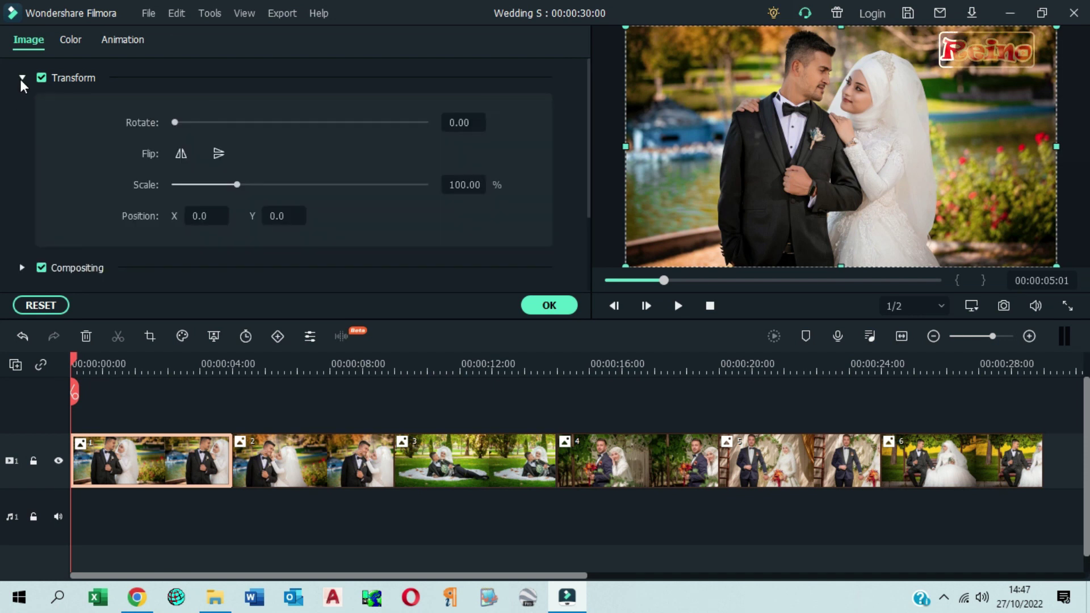
left_click(455, 185)
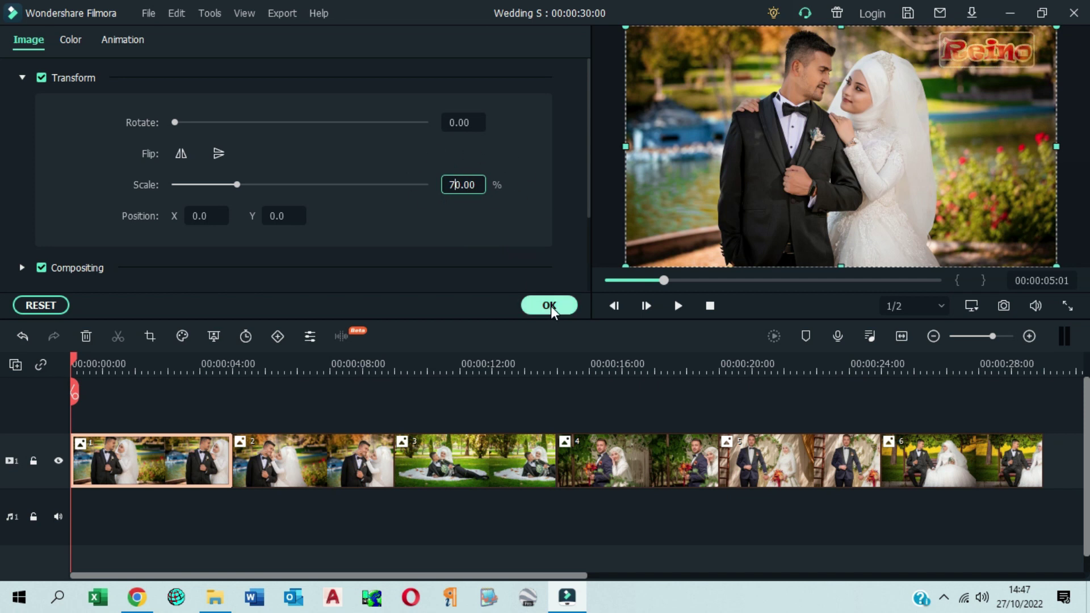
left_click(22, 76)
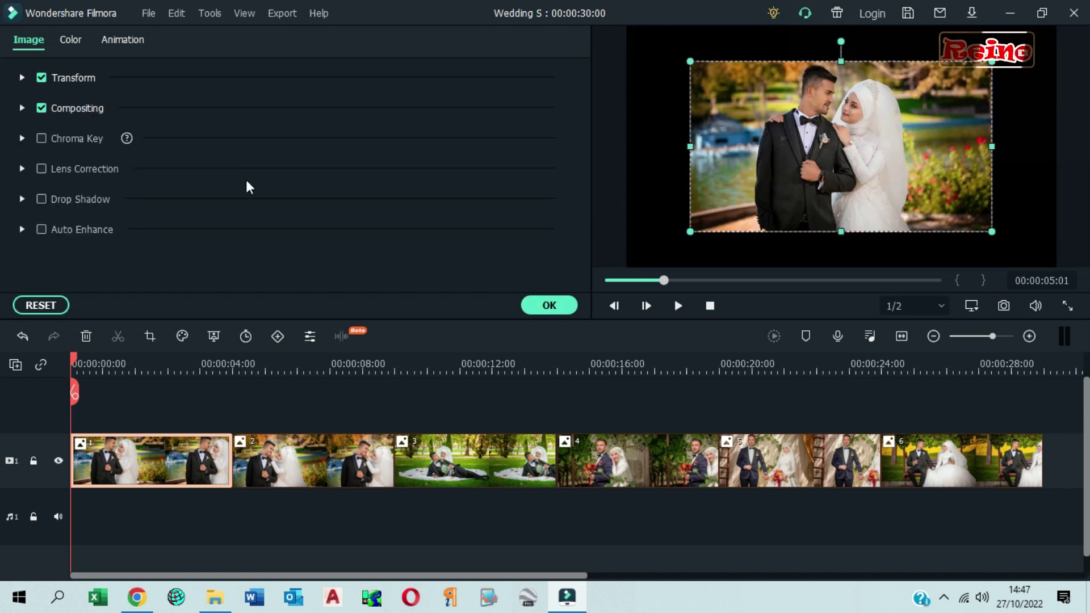
left_click(541, 307)
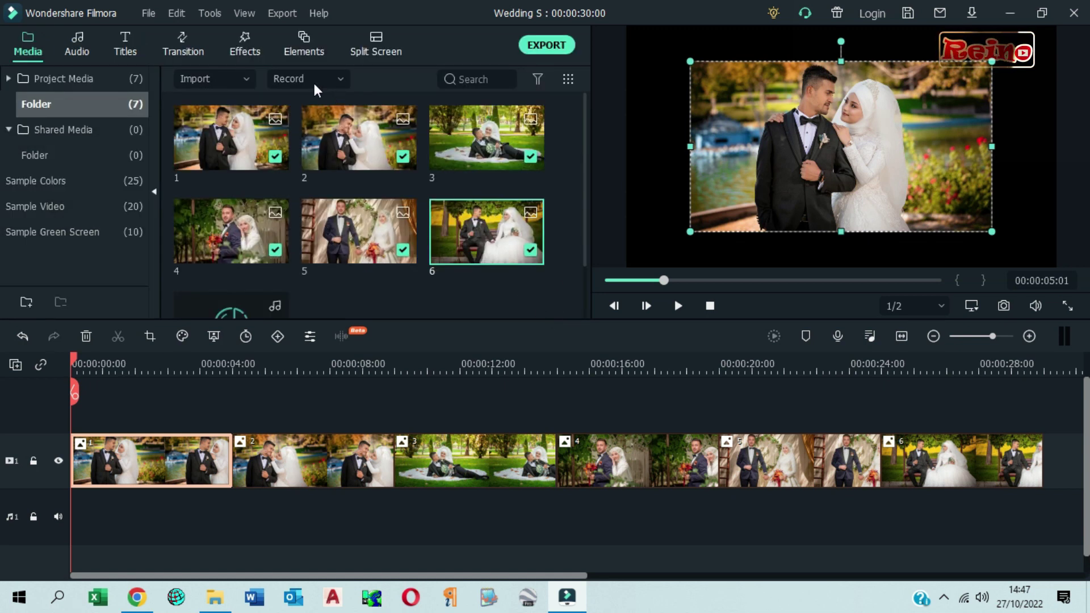
Search the effects for "border" and apply the Border effect to the photo 1 clip
left_click(252, 46)
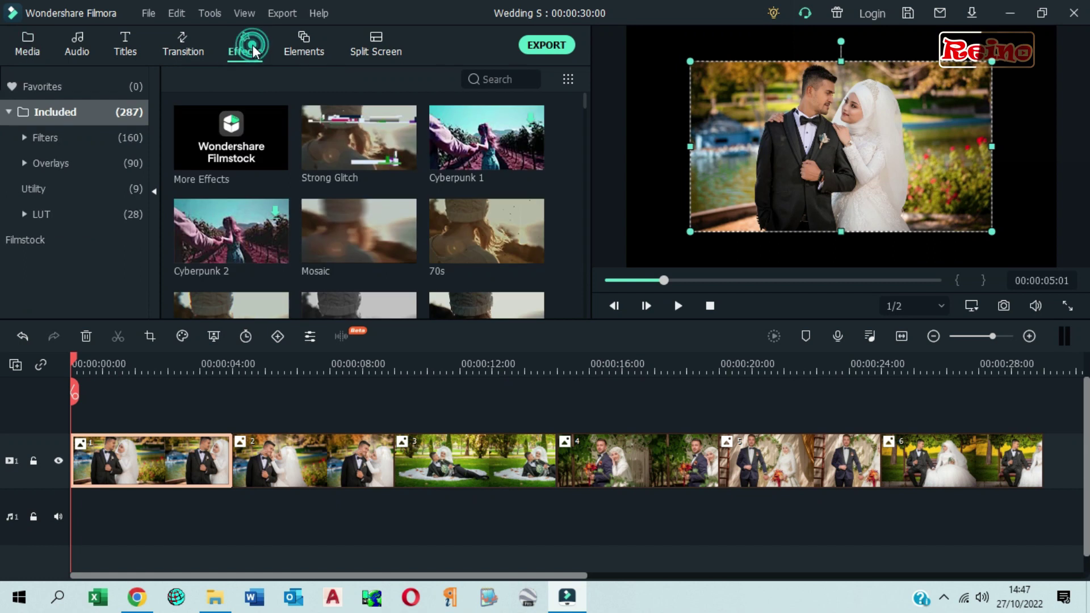
type("border")
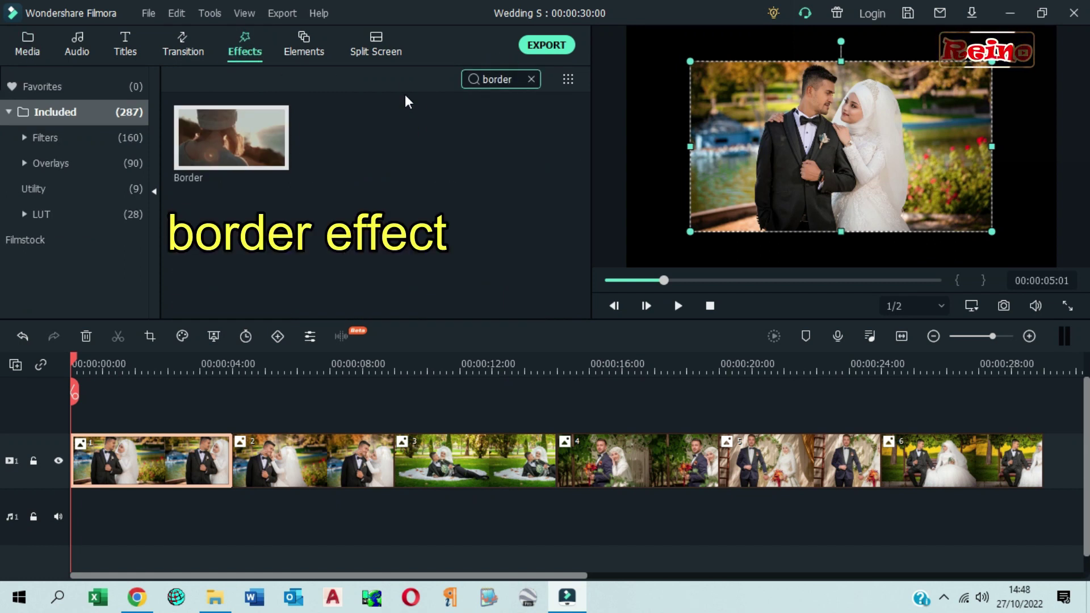
mouse_move(247, 165)
left_click_drag(234, 159, 115, 452)
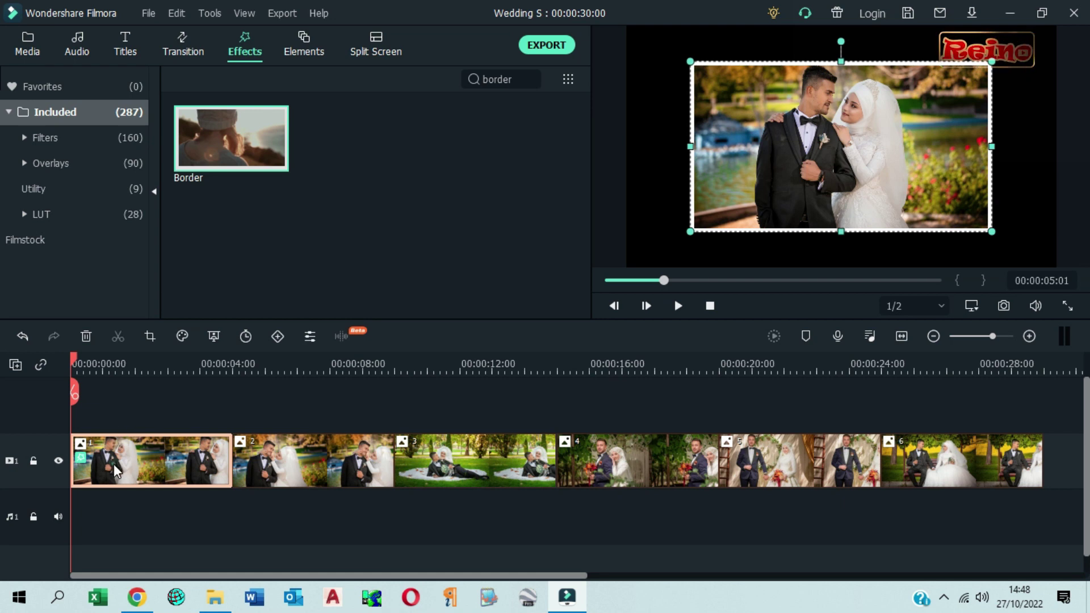
Copy the effect from the photo 1 clip, paste it onto photos 2 to 6, and return the playhead to the start
right_click(115, 464)
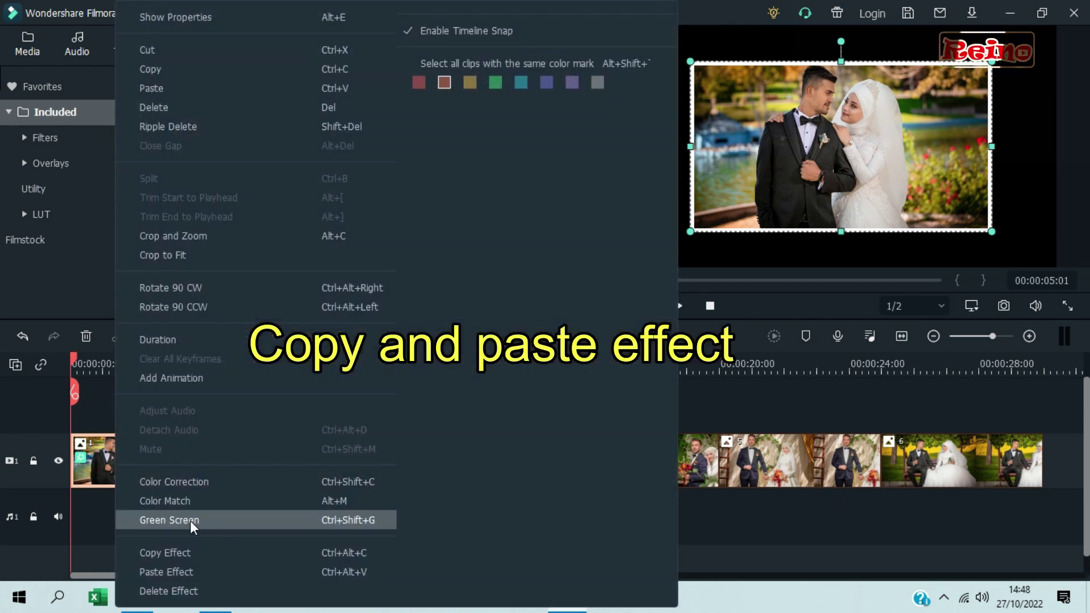
left_click(195, 553)
left_click_drag(370, 497, 240, 414)
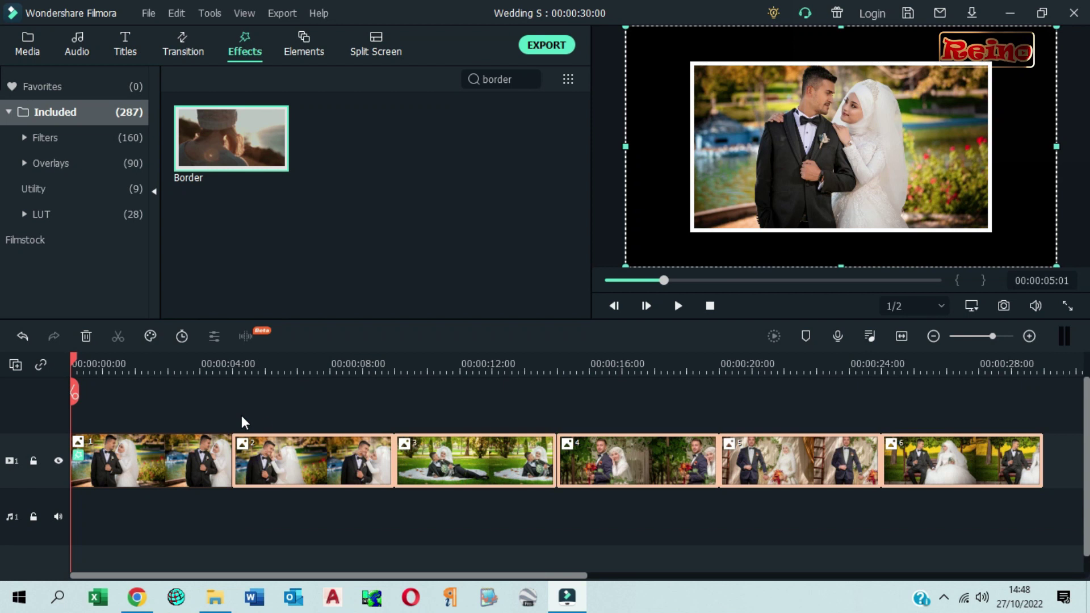
right_click(359, 458)
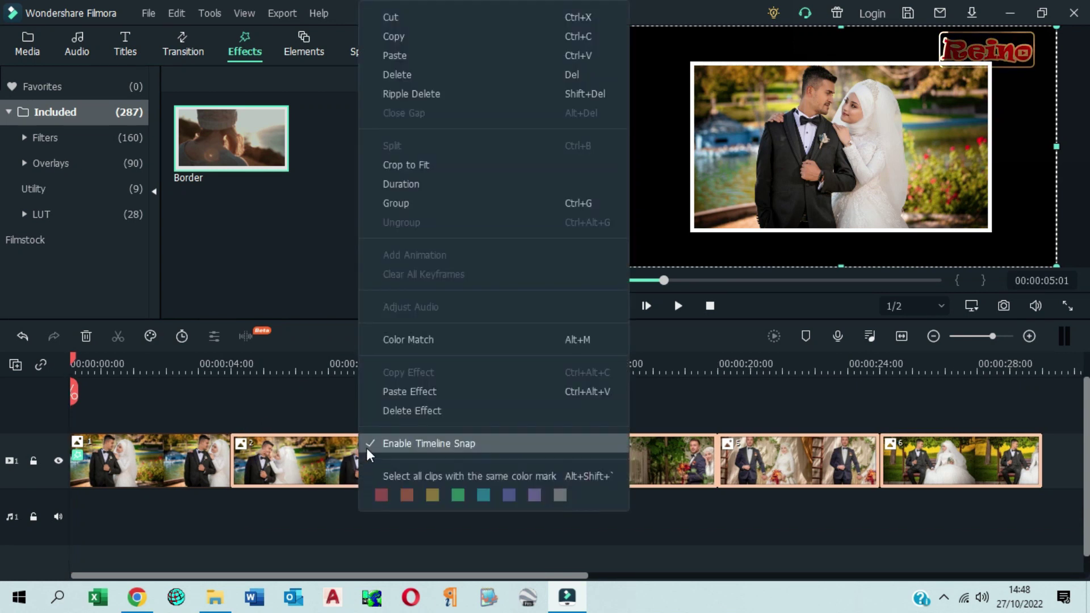
left_click(407, 392)
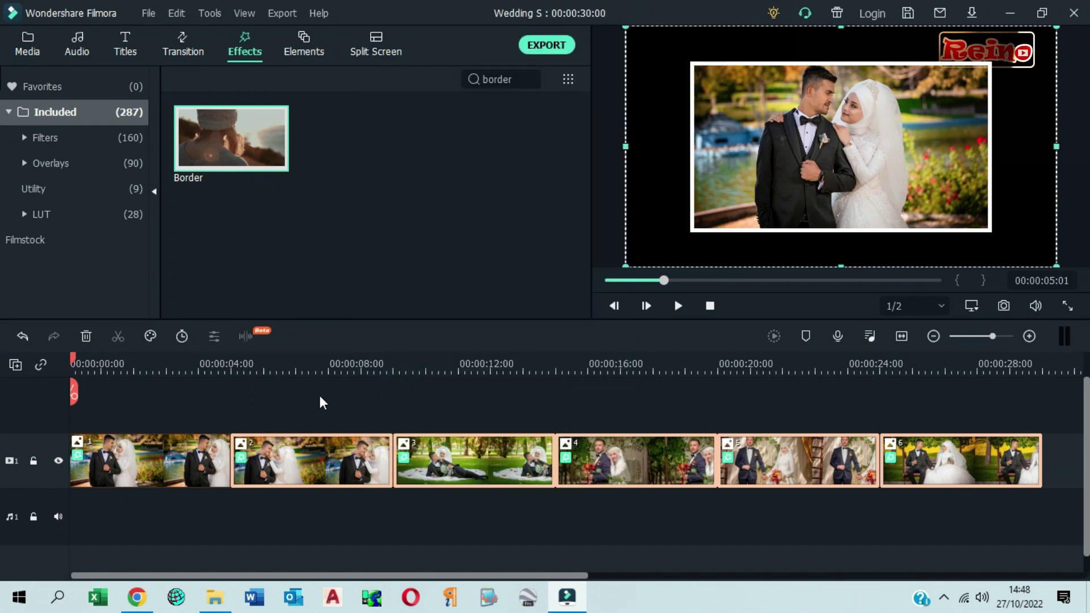
left_click_drag(73, 364, 1, 434)
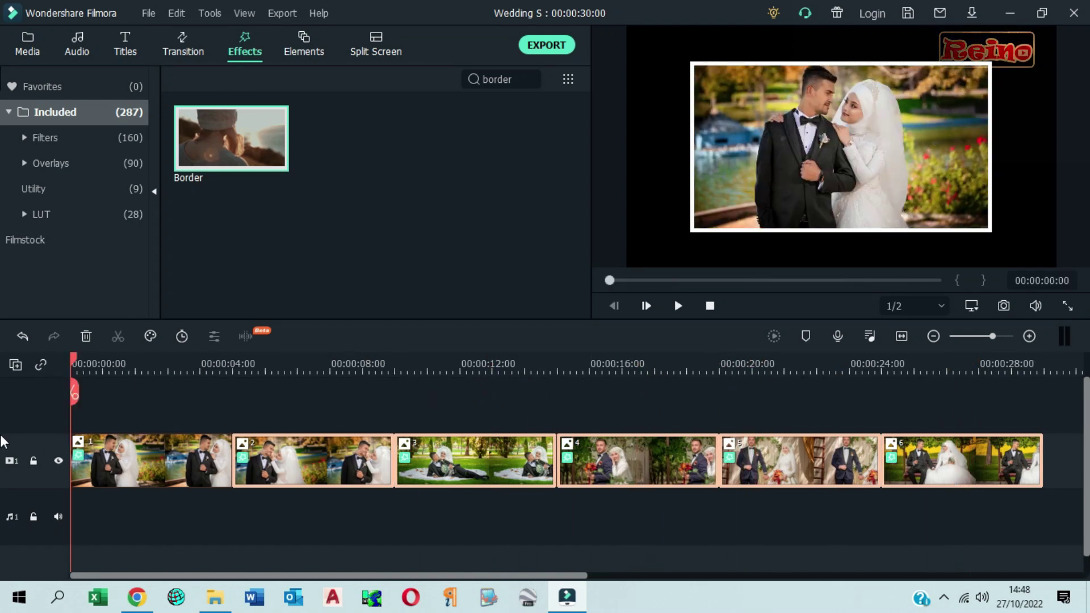
left_click(202, 523)
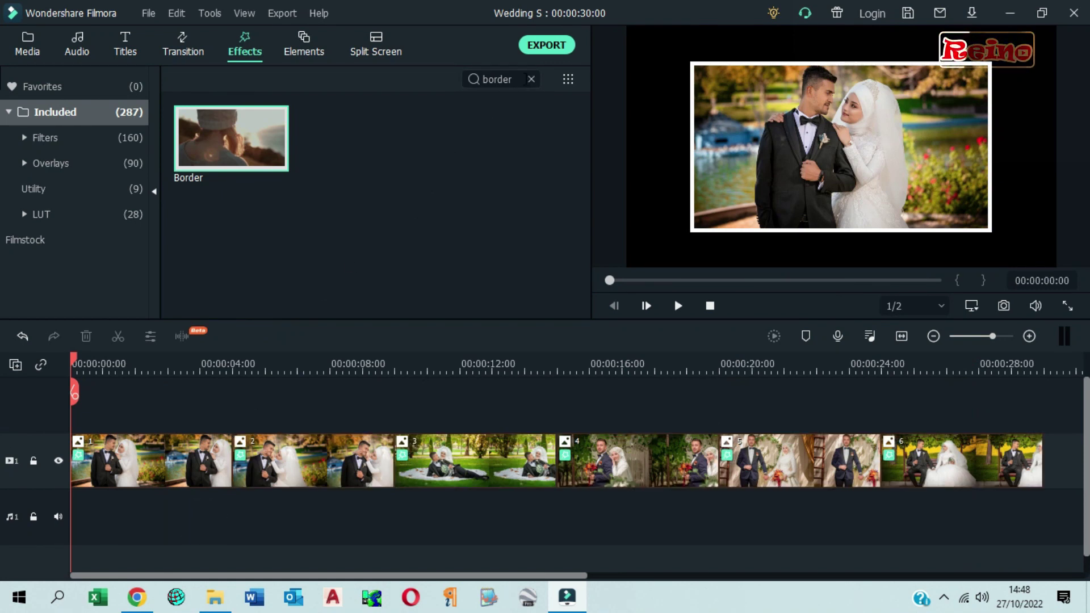
Find the Interwoven effect, place it on the track above the photos, and extend it to the end of photo 6
left_click(531, 80)
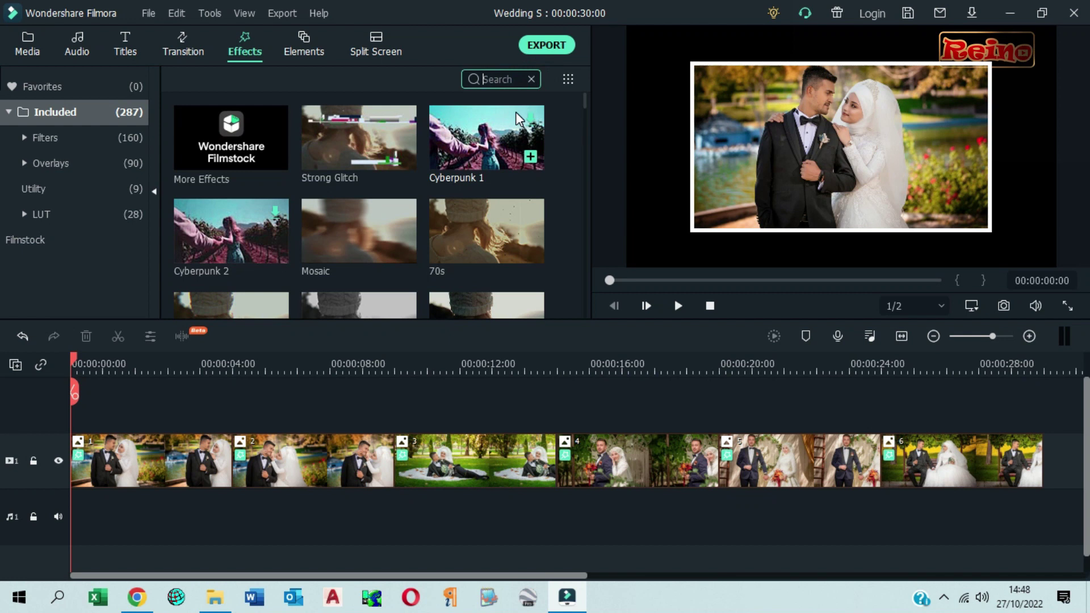
type("inter")
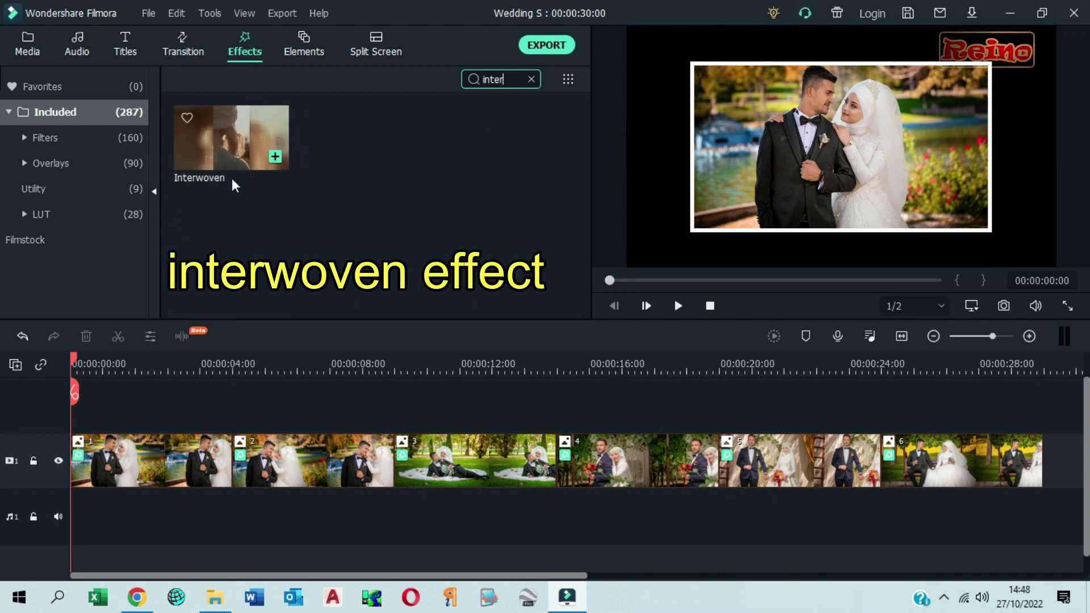
left_click_drag(231, 139, 66, 387)
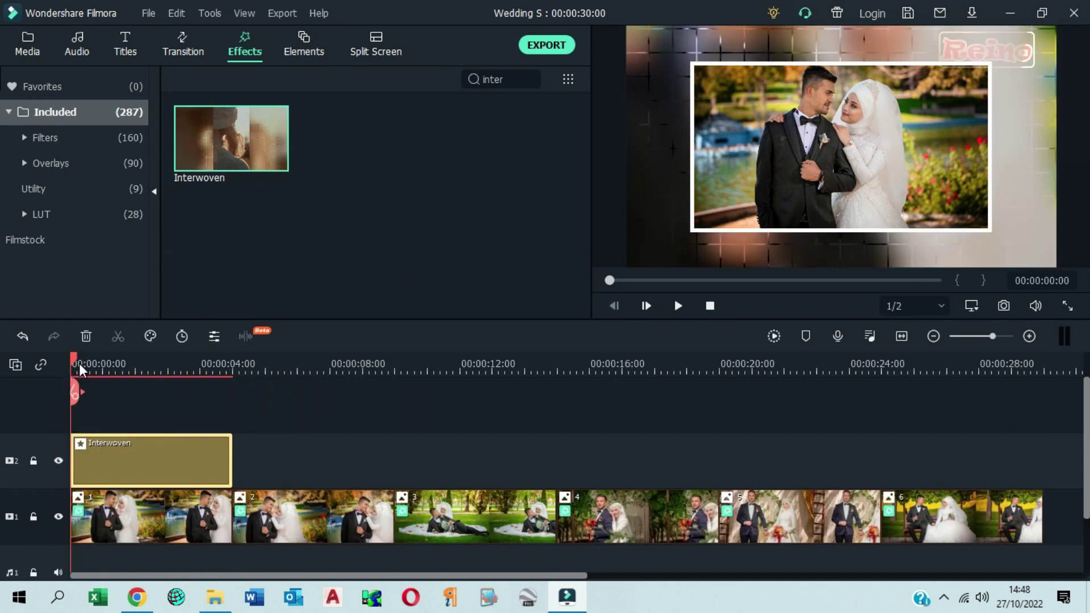
left_click_drag(231, 454, 1038, 530)
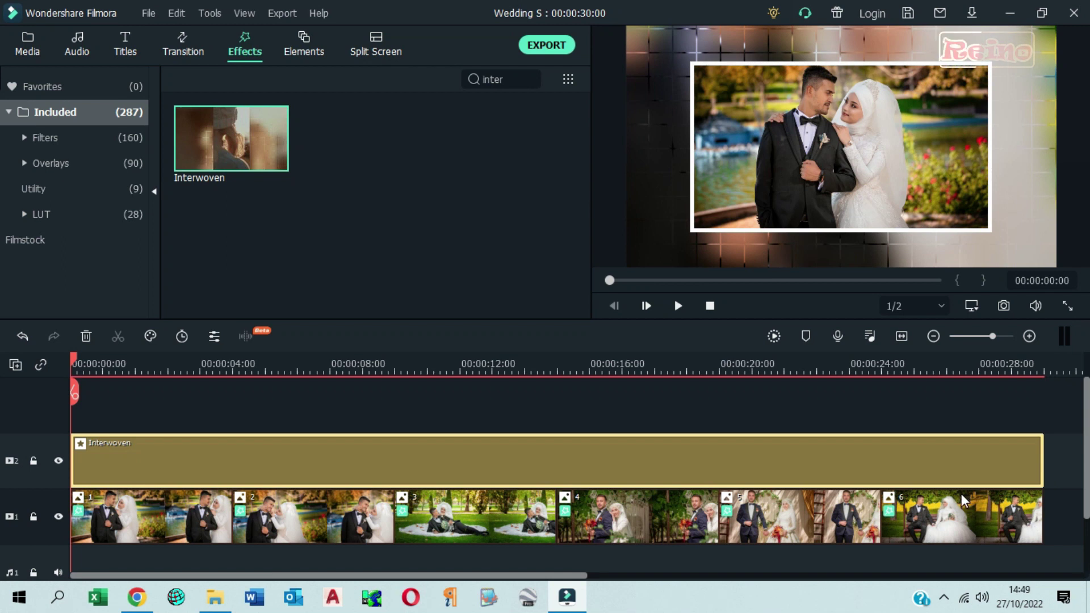
Copy all six photo clips from track 1 and paste them onto a new video track 3 from the start of the timeline
scroll(962, 495, "down", 2)
left_click_drag(1062, 540, 68, 465)
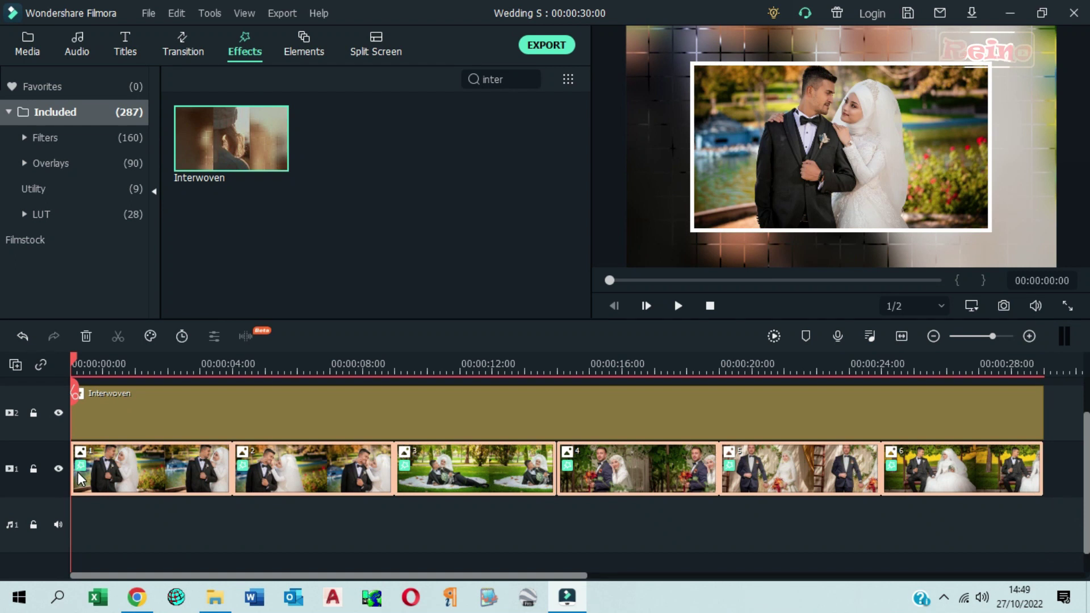
right_click(133, 468)
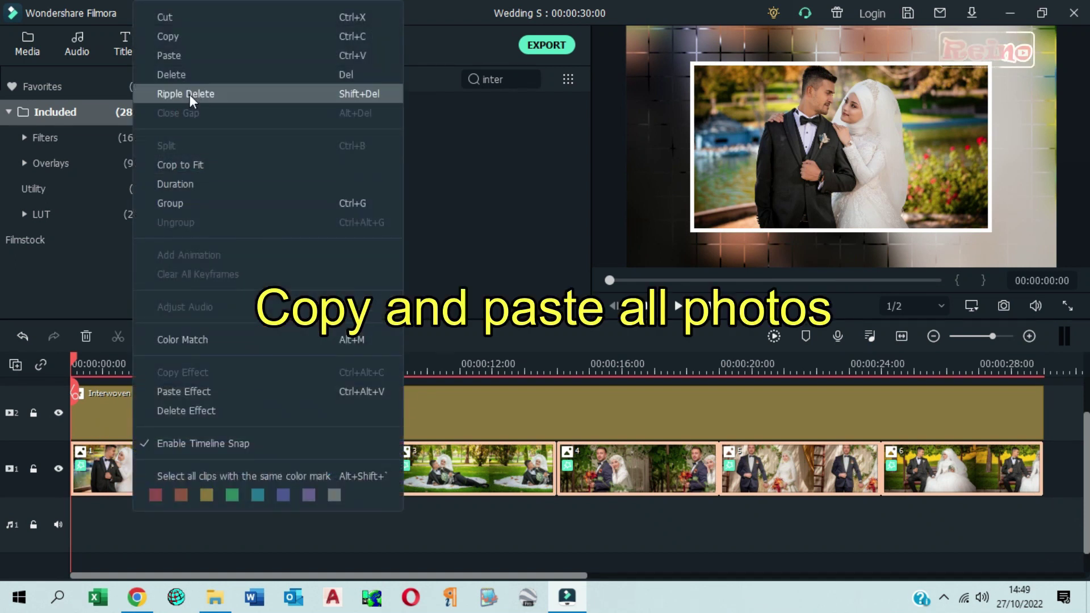
left_click(184, 37)
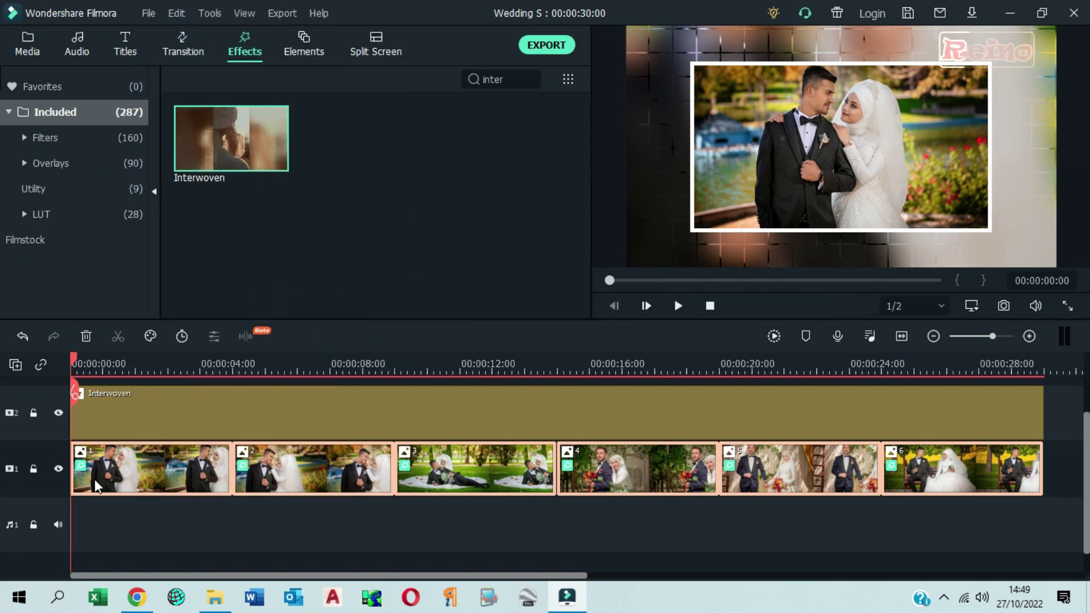
scroll(95, 480, "up", 1)
left_click(15, 364)
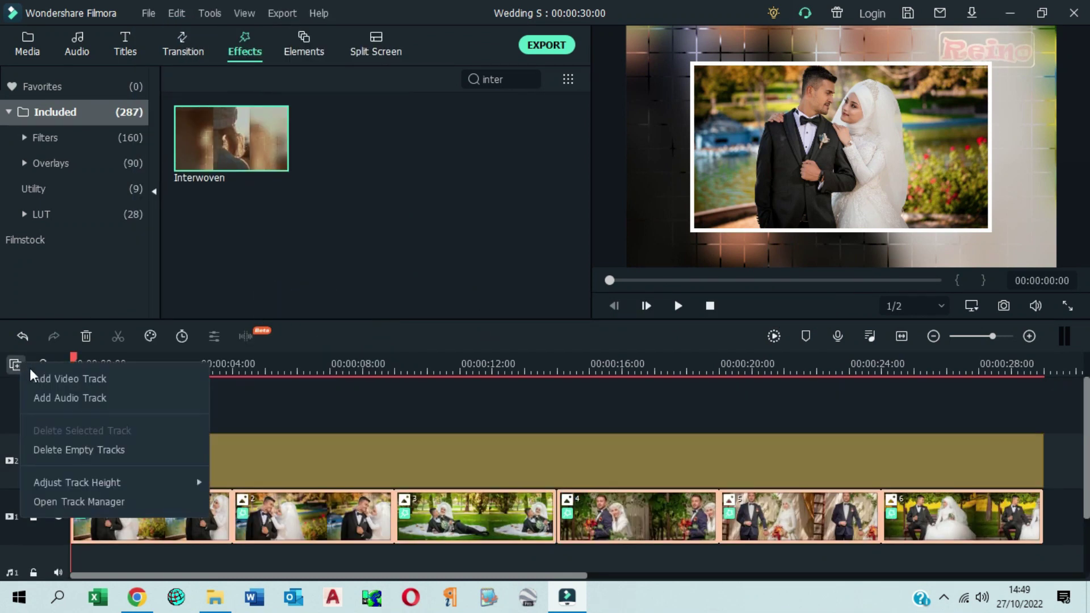
left_click(56, 380)
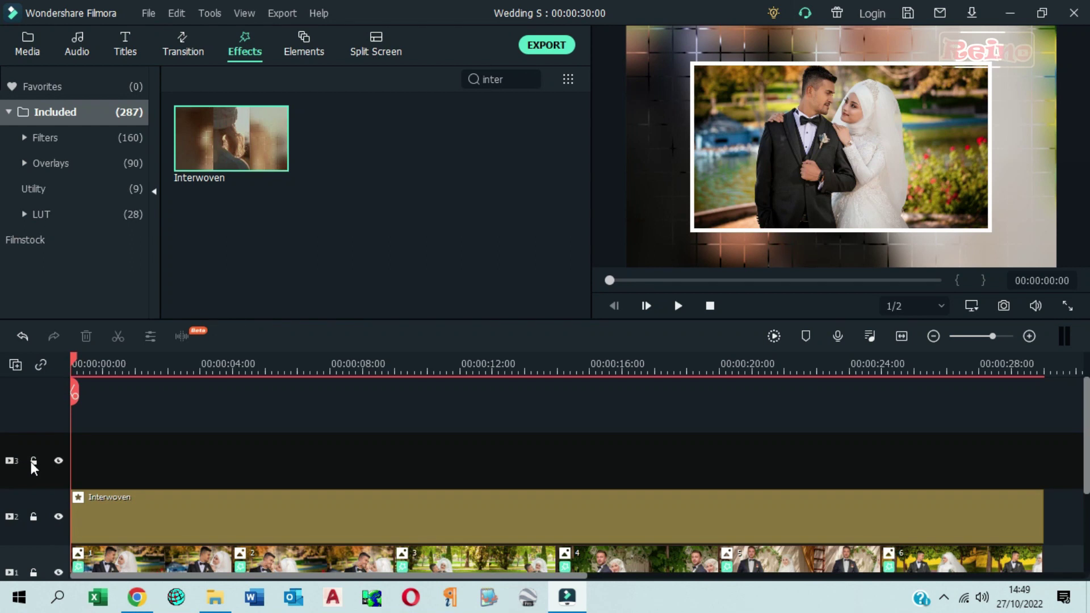
right_click(121, 450)
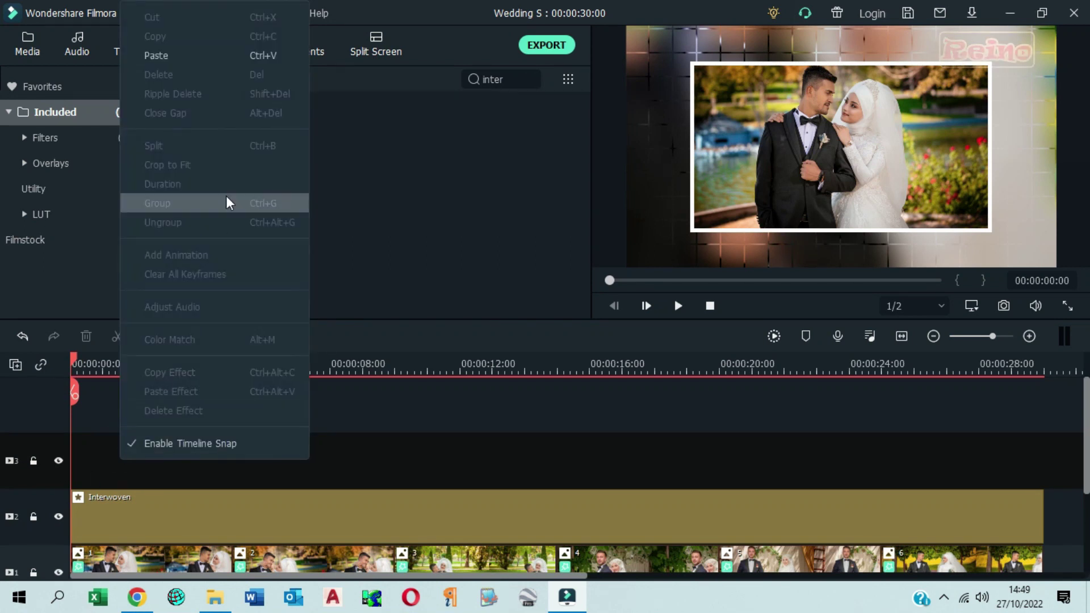
left_click(213, 57)
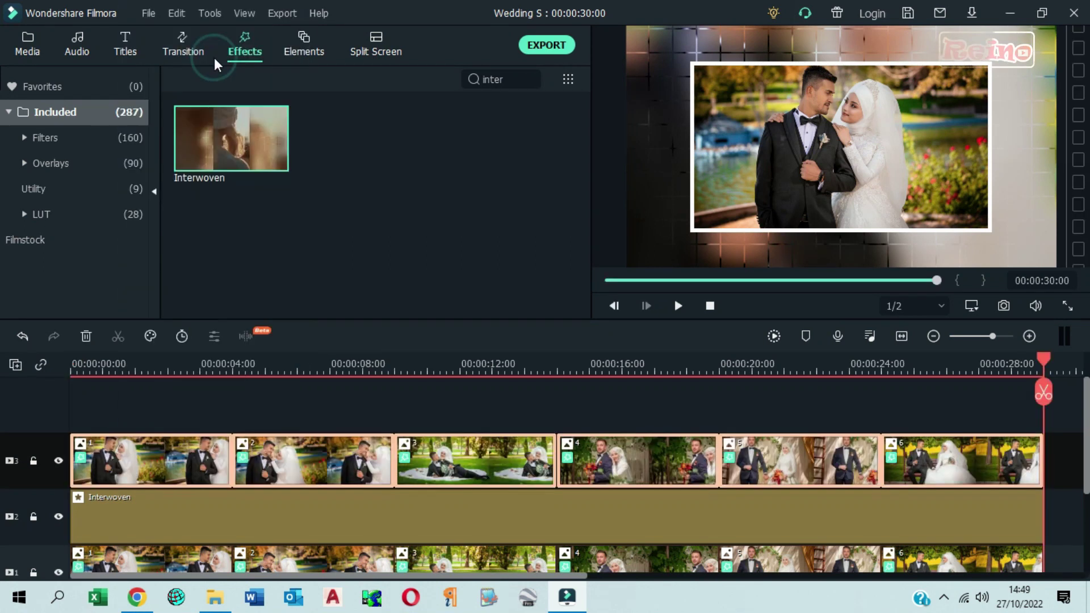
Paste the copied photos from the timeline start onto a new video track 4, and hide that track
left_click(711, 306)
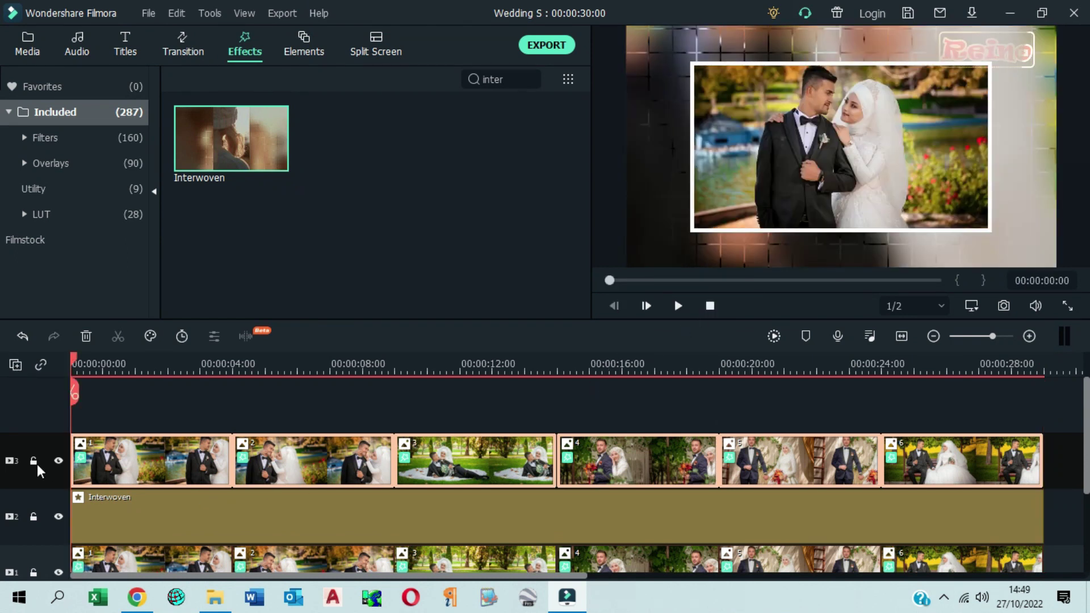
left_click(16, 365)
left_click(75, 380)
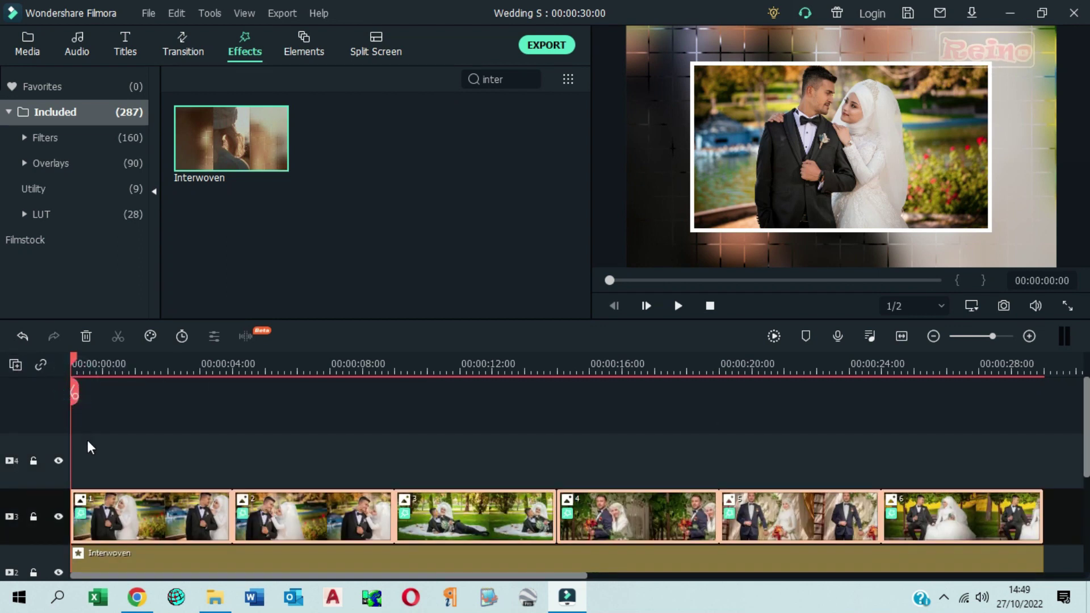
left_click(143, 467)
right_click(153, 458)
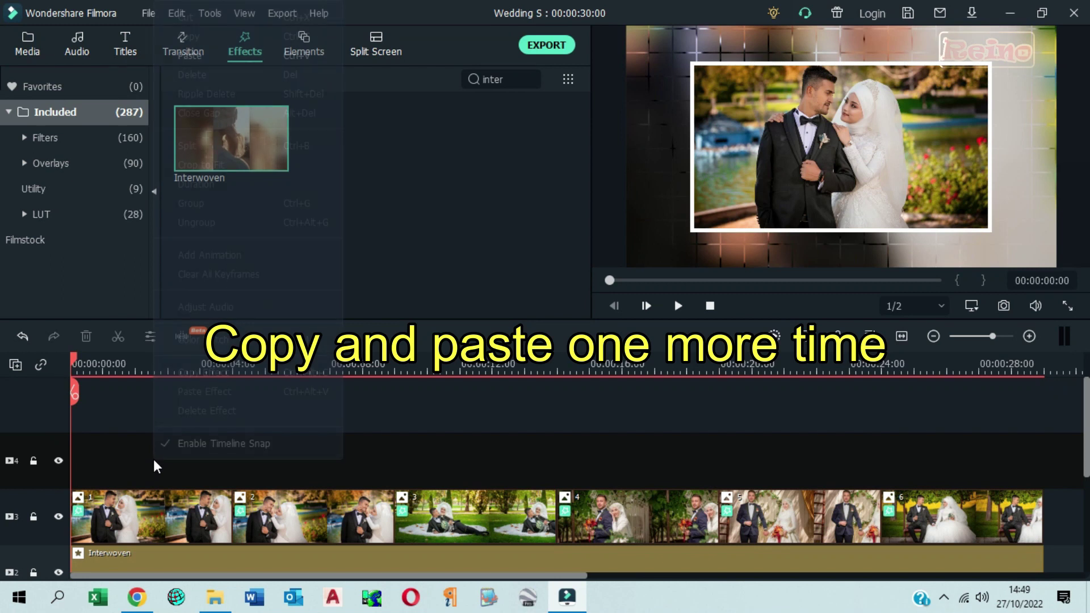
left_click(291, 59)
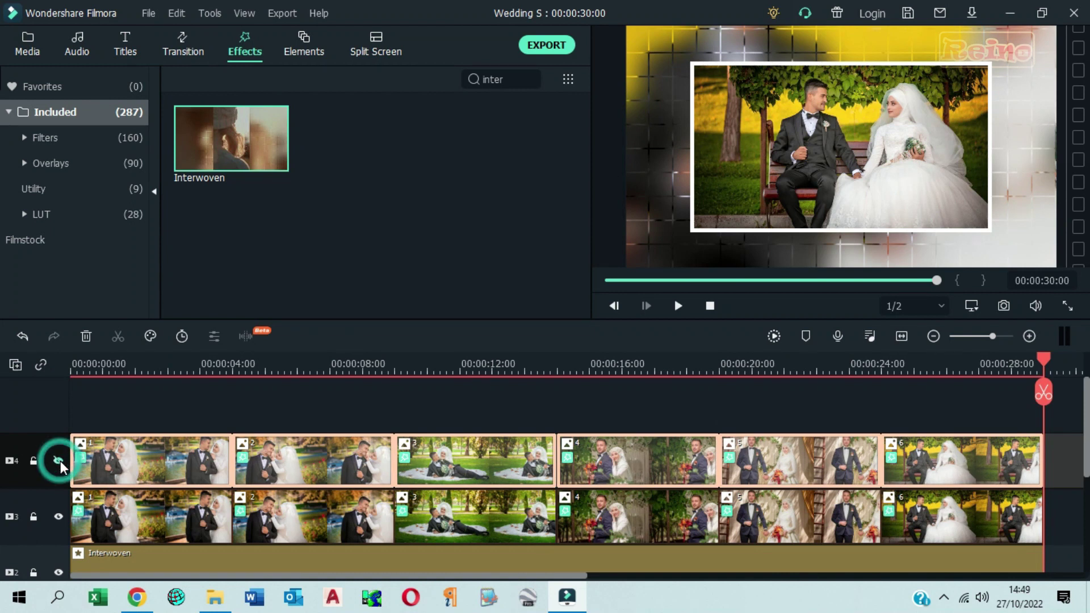
Set the scale of the photo 1 clip on track 3 to 30%
scroll(243, 379, "down", 2)
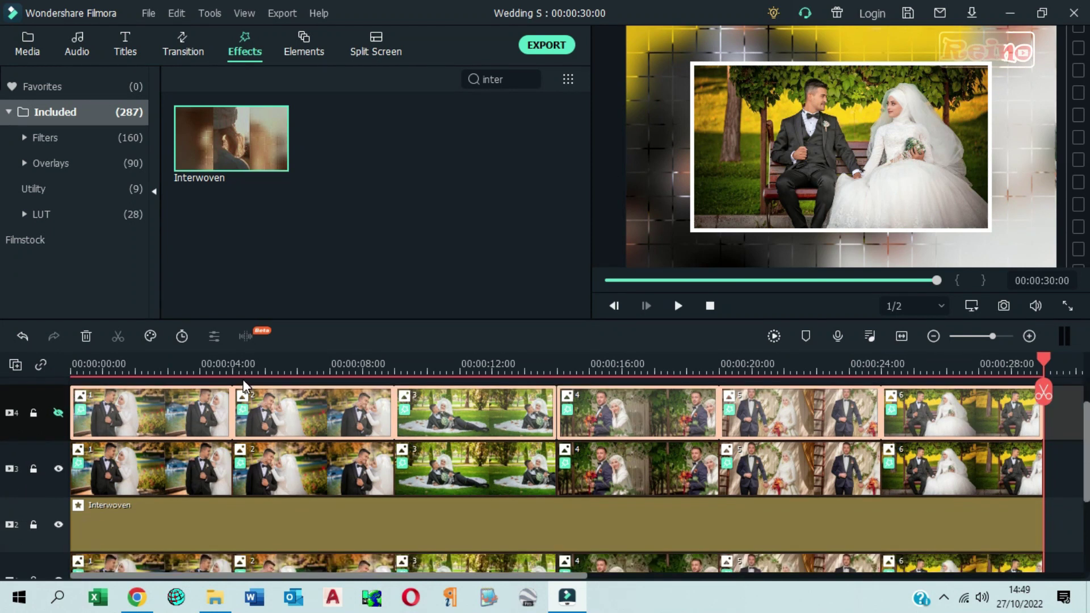
double_click(162, 479)
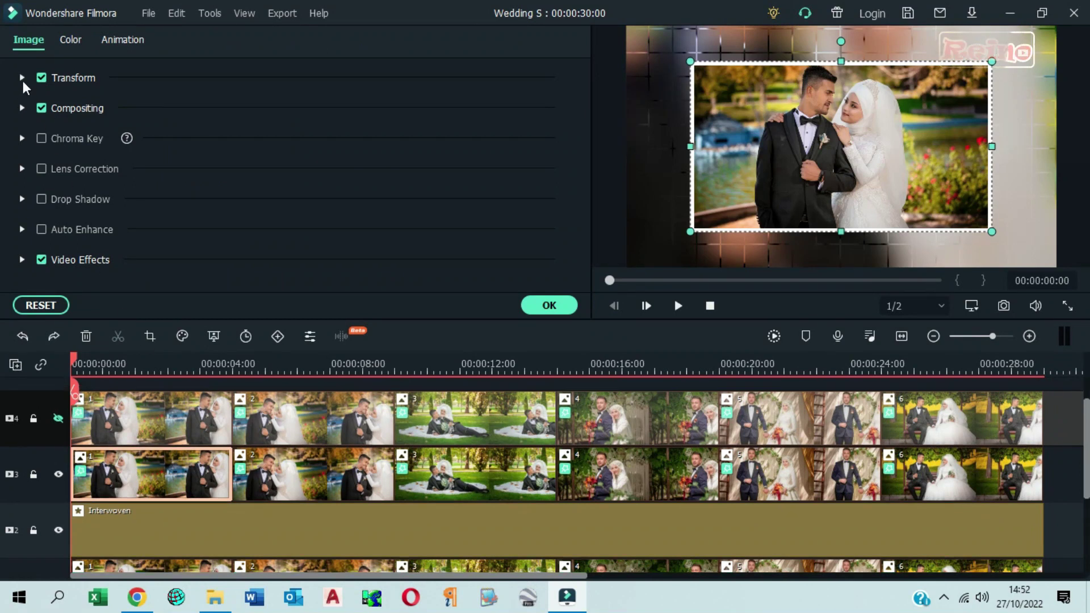
left_click(23, 78)
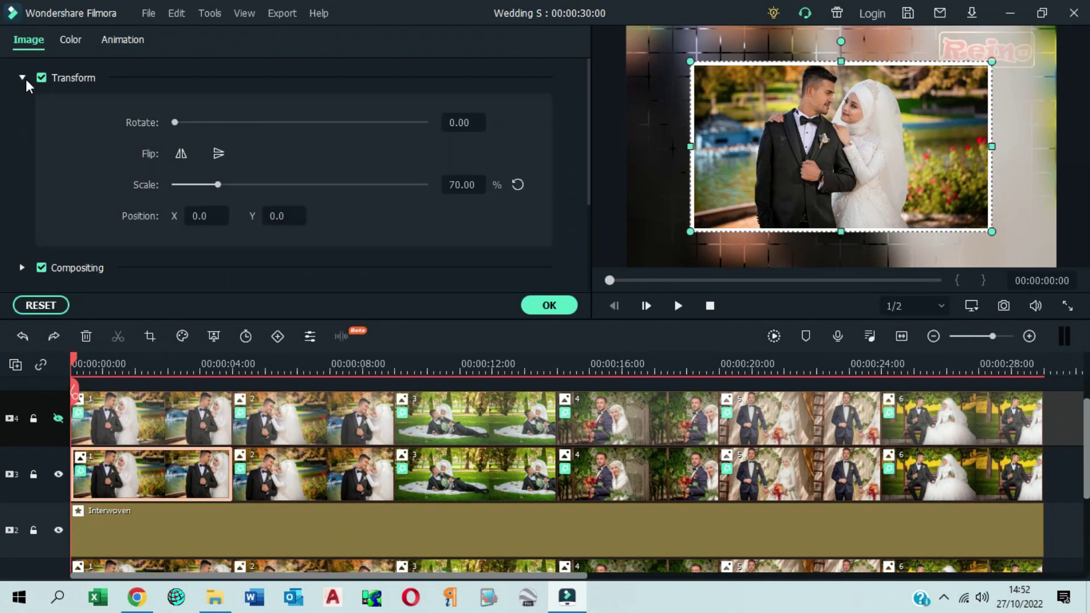
left_click_drag(450, 185, 440, 179)
double_click(454, 185)
type("30")
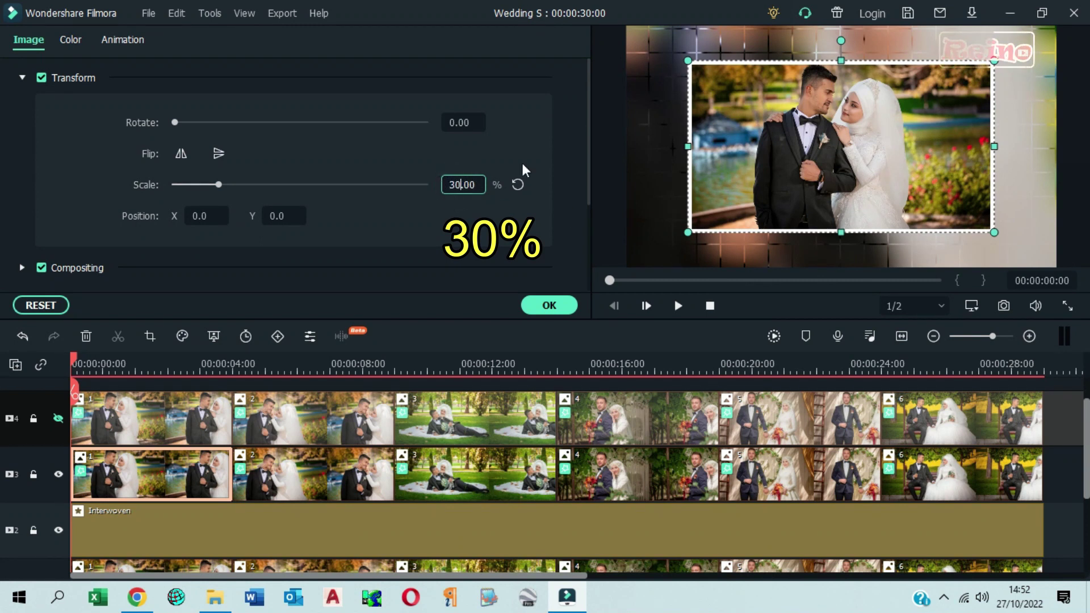
Set the opacity of photo 1 on track 3 to 80% and place it in the lower-left corner of the video frame
left_click(24, 79)
left_click(25, 107)
left_click(459, 184)
type("80")
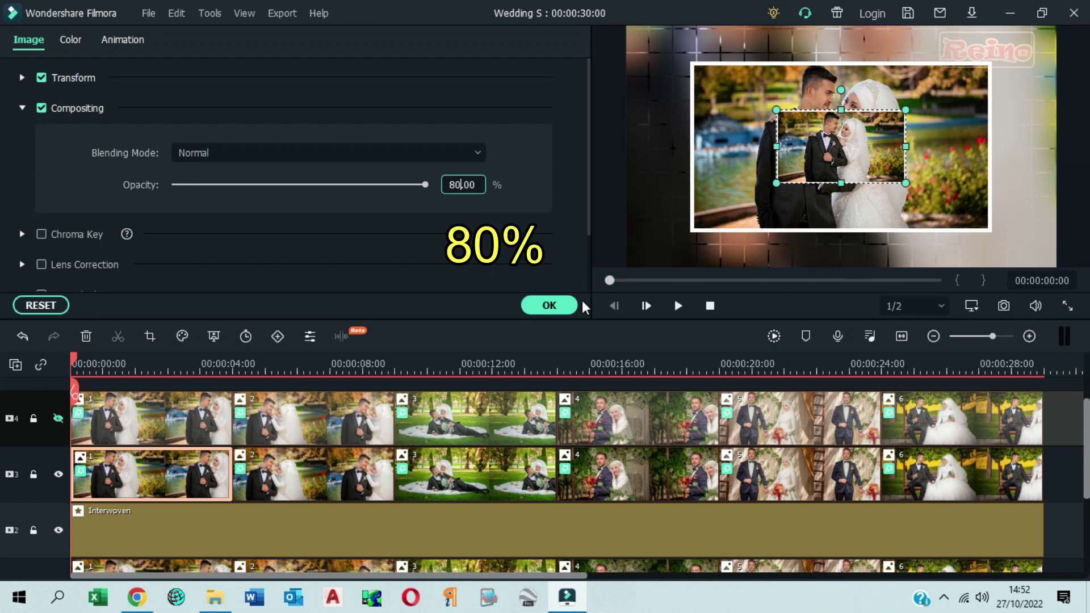
left_click(23, 107)
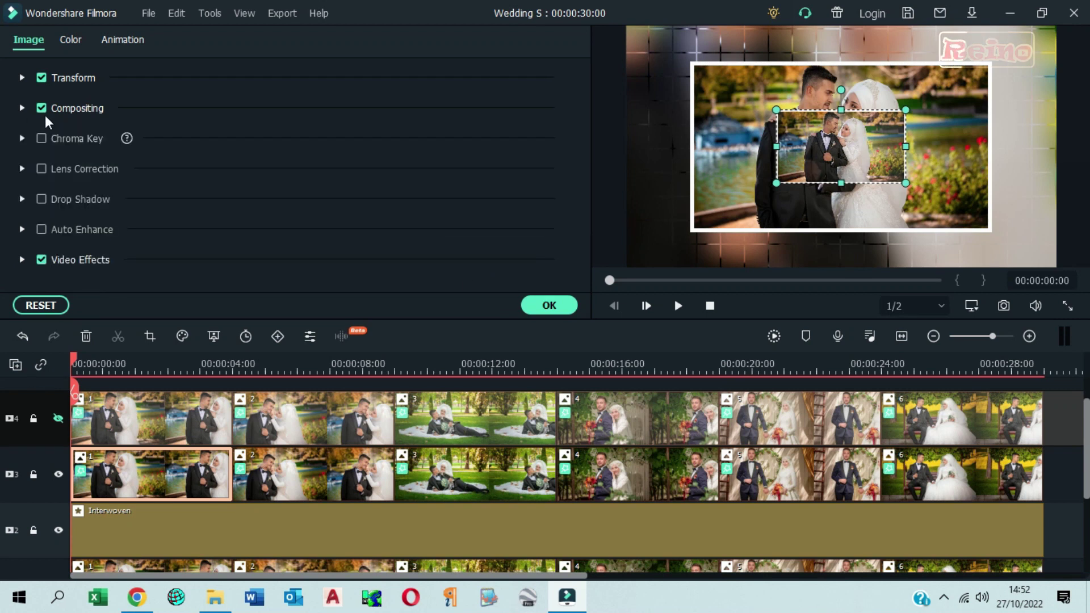
left_click(543, 305)
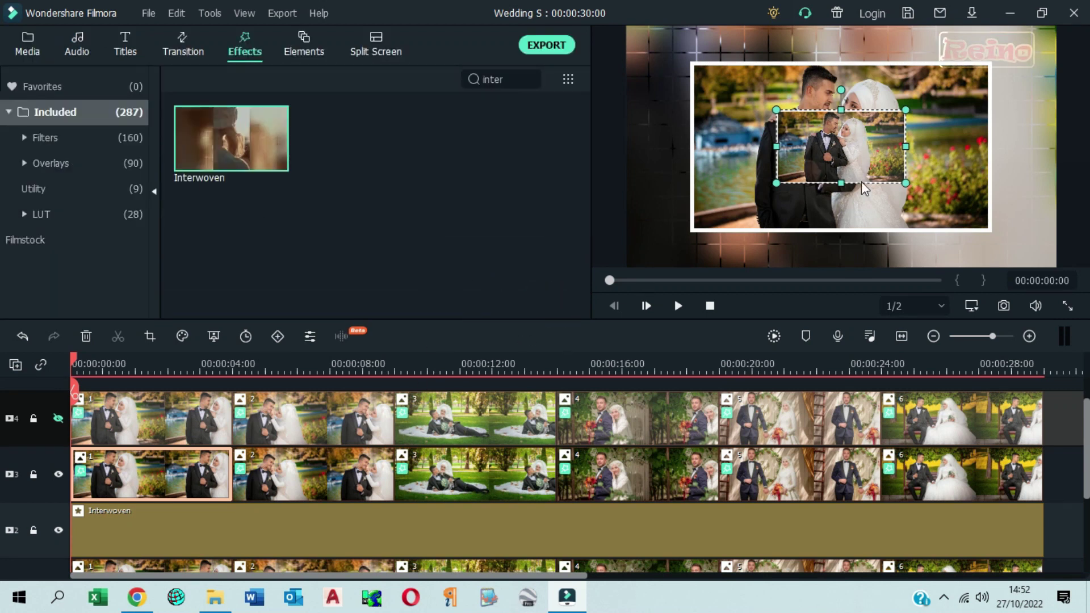
left_click_drag(864, 144, 719, 227)
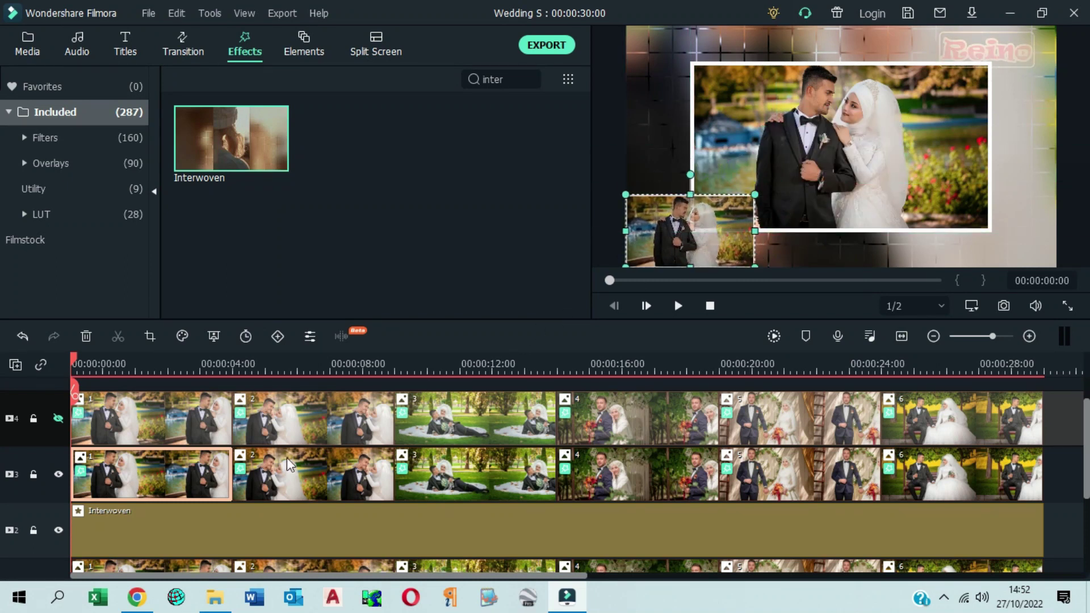
Copy the effect from photo 1 on track 3 and paste it onto photos 2 to 6 on the same track
left_click(197, 480)
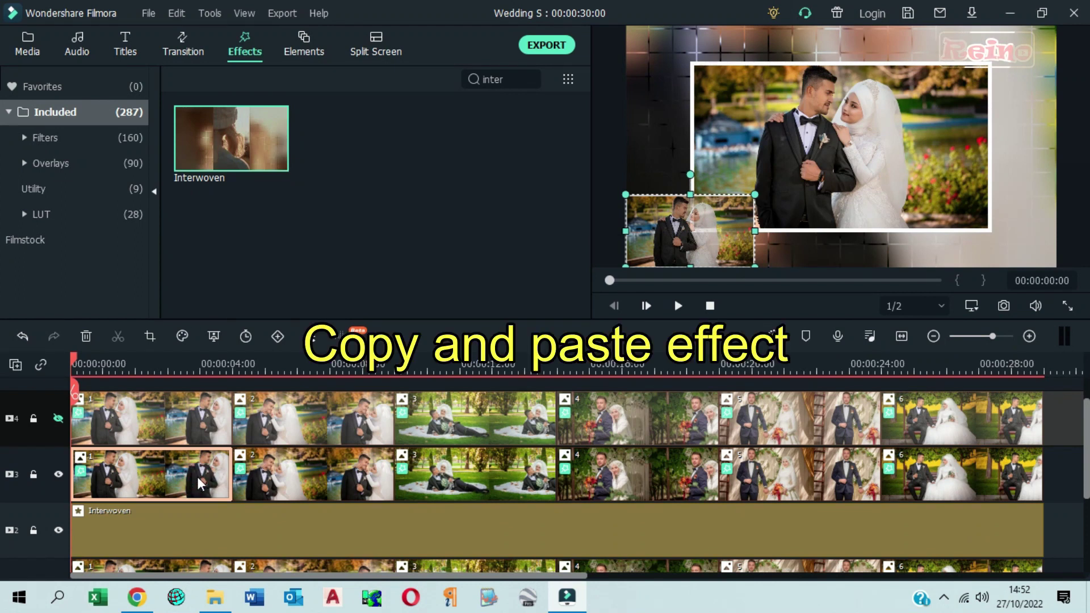
right_click(199, 482)
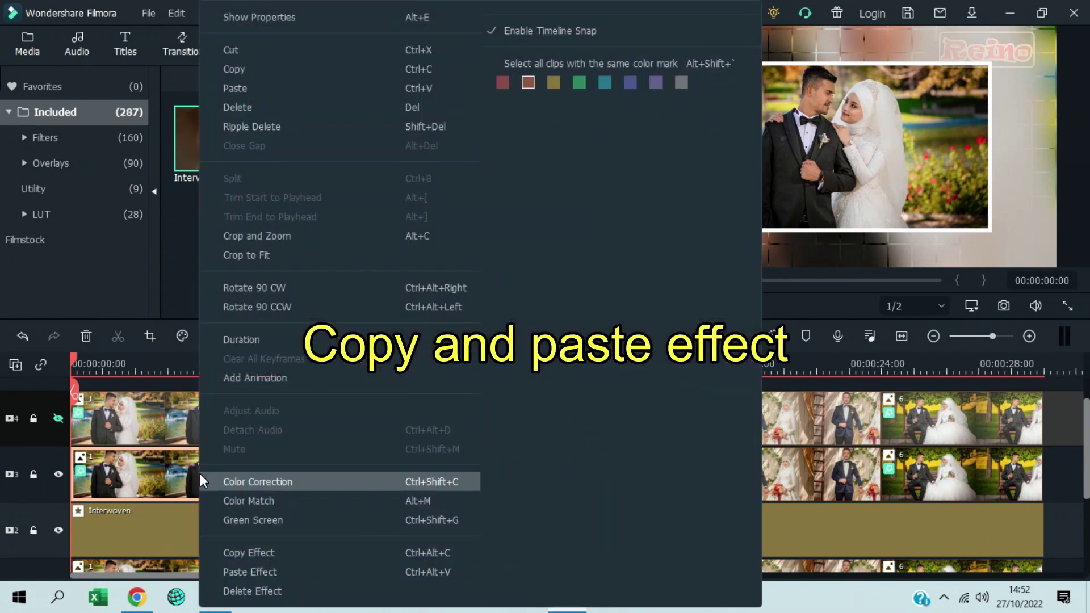
left_click(260, 553)
left_click(1054, 488)
left_click_drag(991, 495, 297, 472)
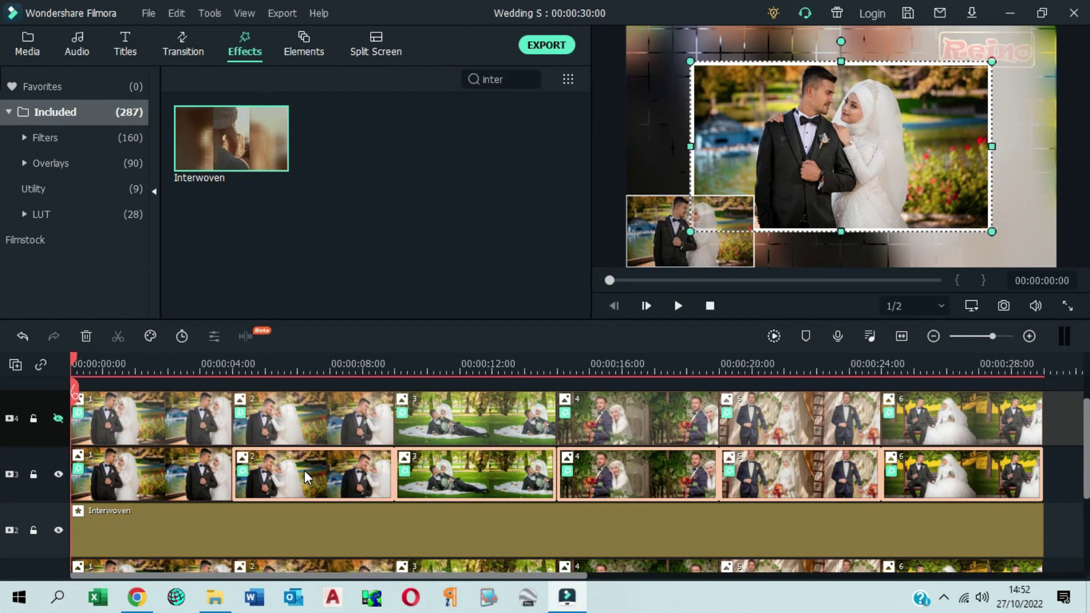
right_click(305, 476)
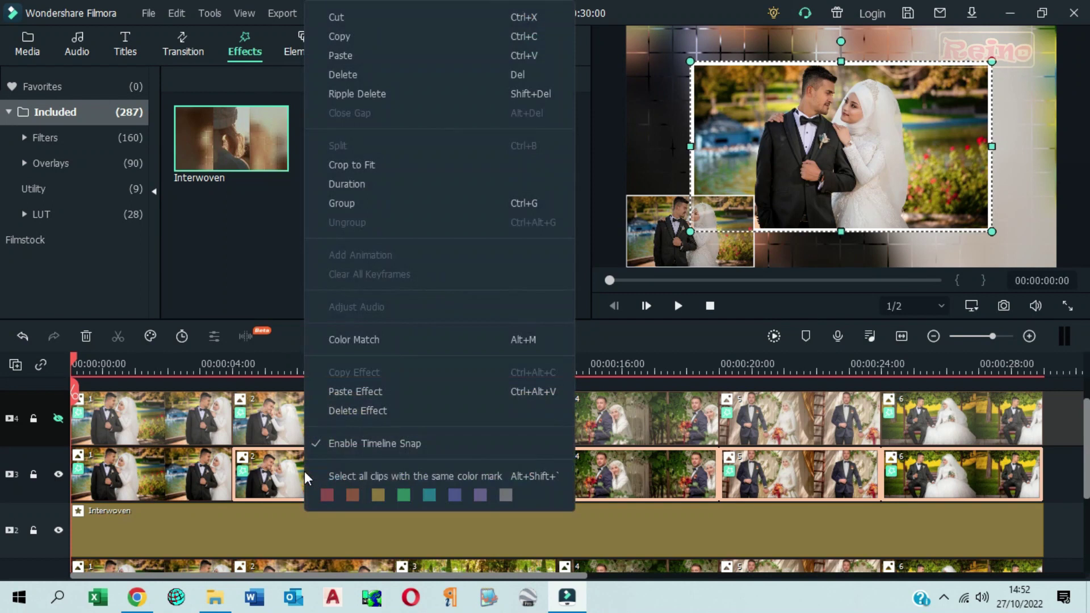
left_click(377, 391)
left_click_drag(74, 358, 138, 359)
left_click_drag(331, 363, 781, 363)
left_click_drag(852, 450, 39, 459)
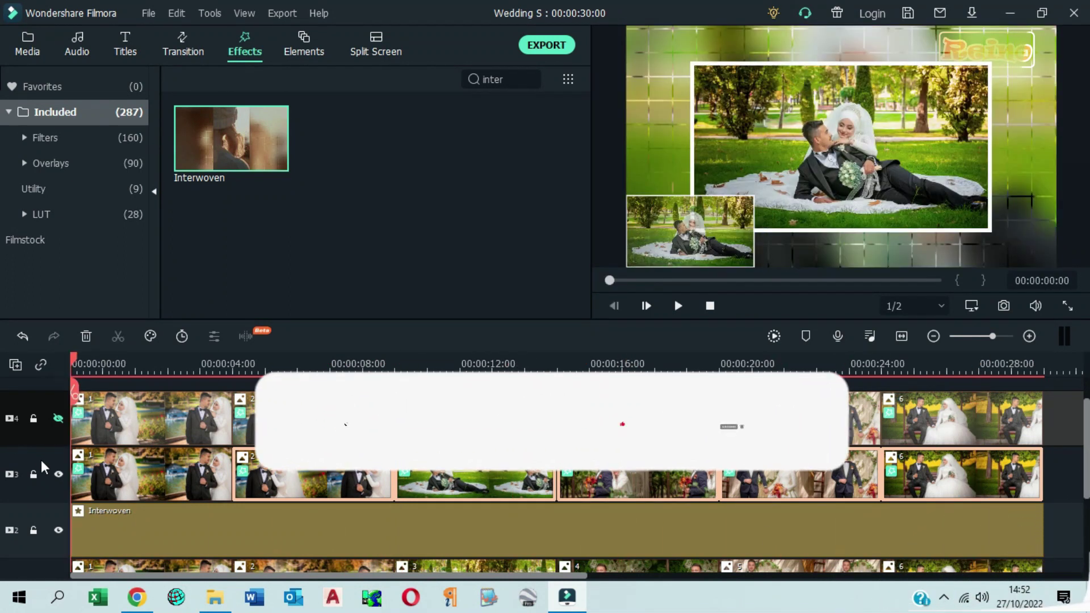
Hide track 3, show track 4, and set the scale of its photo 1 clip to 30%
left_click(58, 473)
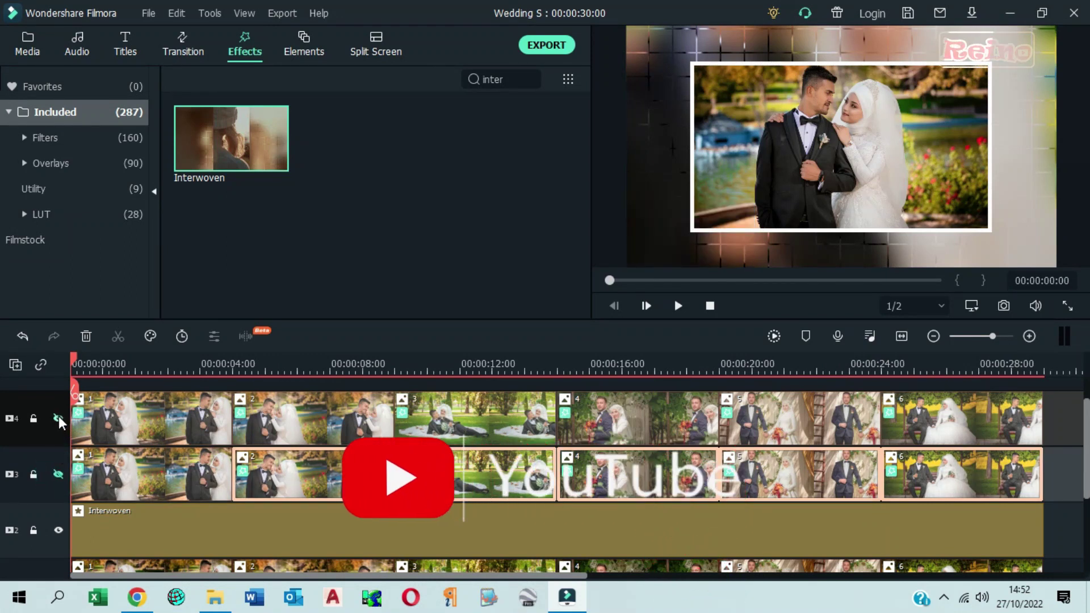
left_click(58, 418)
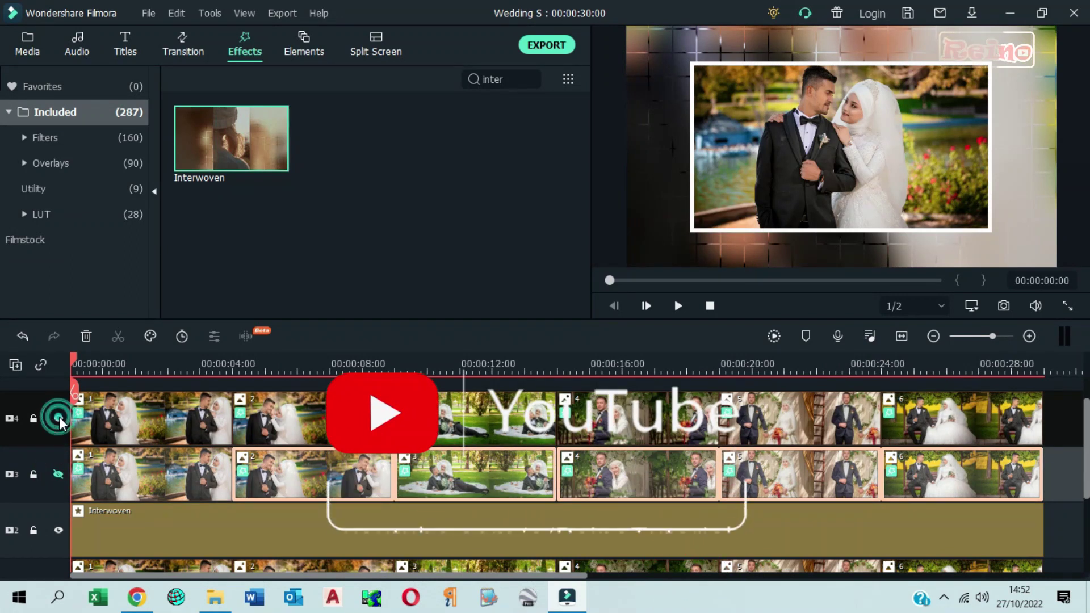
double_click(162, 415)
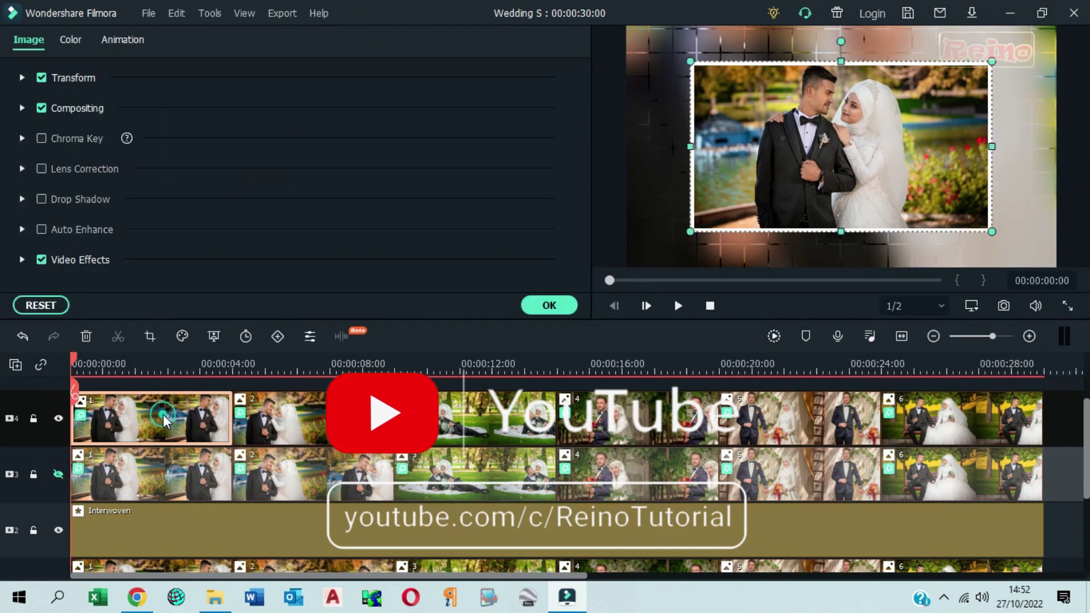
left_click(23, 78)
left_click(457, 183)
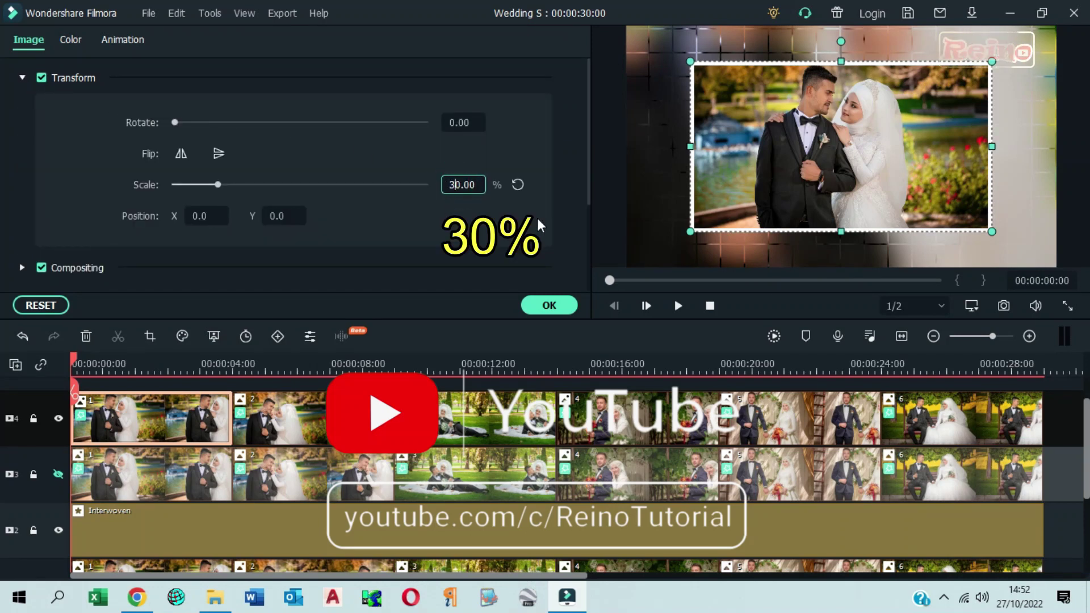
Set the opacity of photo 1 on track 4 to 80% and place it in the upper-right corner of the video frame
left_click(23, 78)
left_click(22, 108)
double_click(461, 184)
type("80")
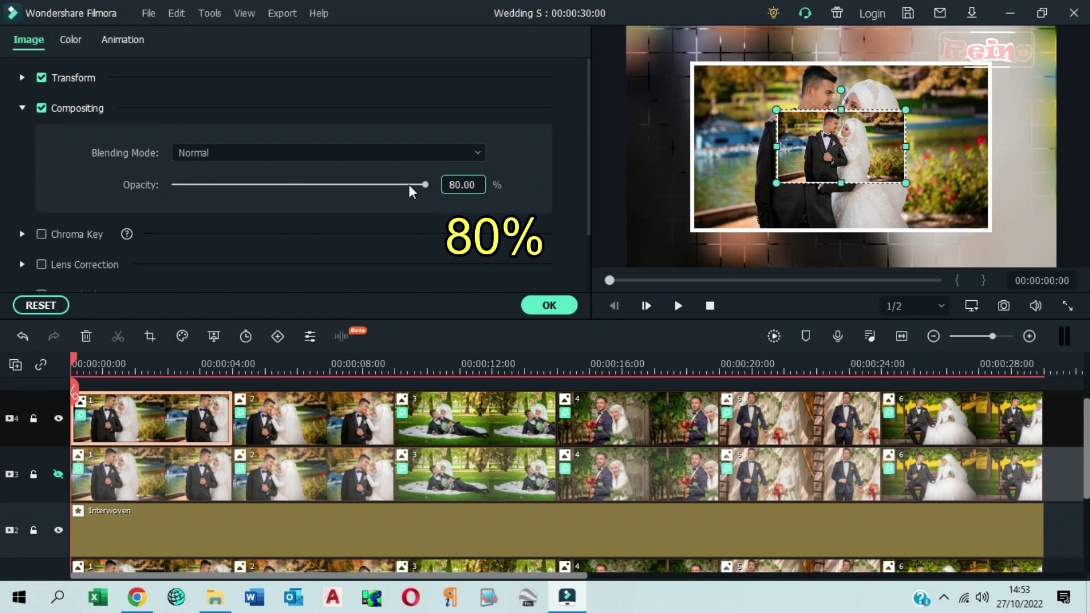
left_click(23, 108)
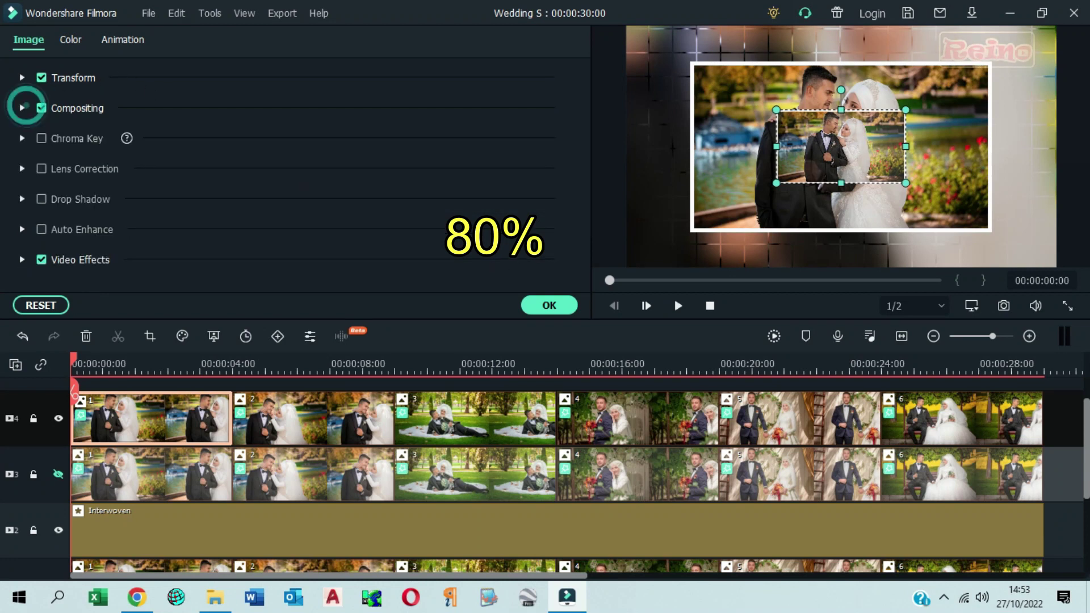
left_click(548, 305)
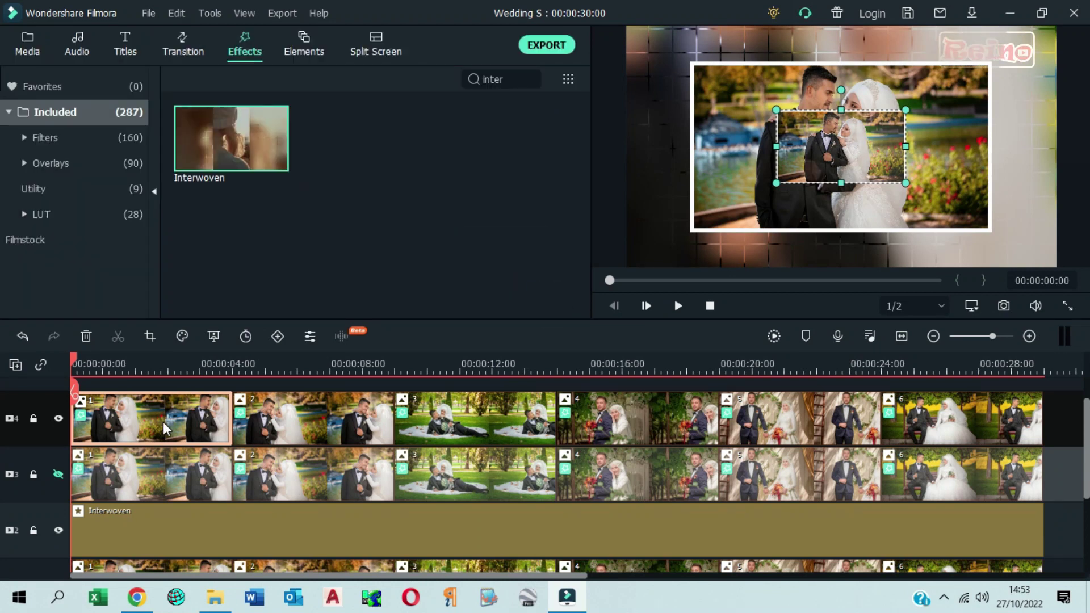
left_click_drag(836, 148, 988, 58)
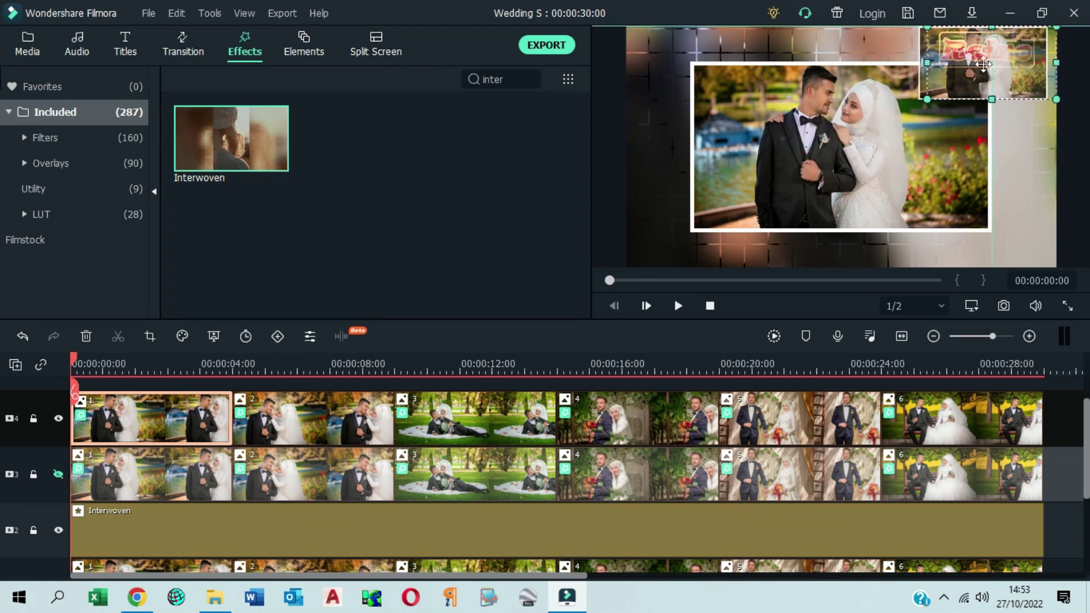
Copy the effect from photo 1 on track 4, paste it onto photos 2 to 6 there, and show track 3 again
right_click(193, 412)
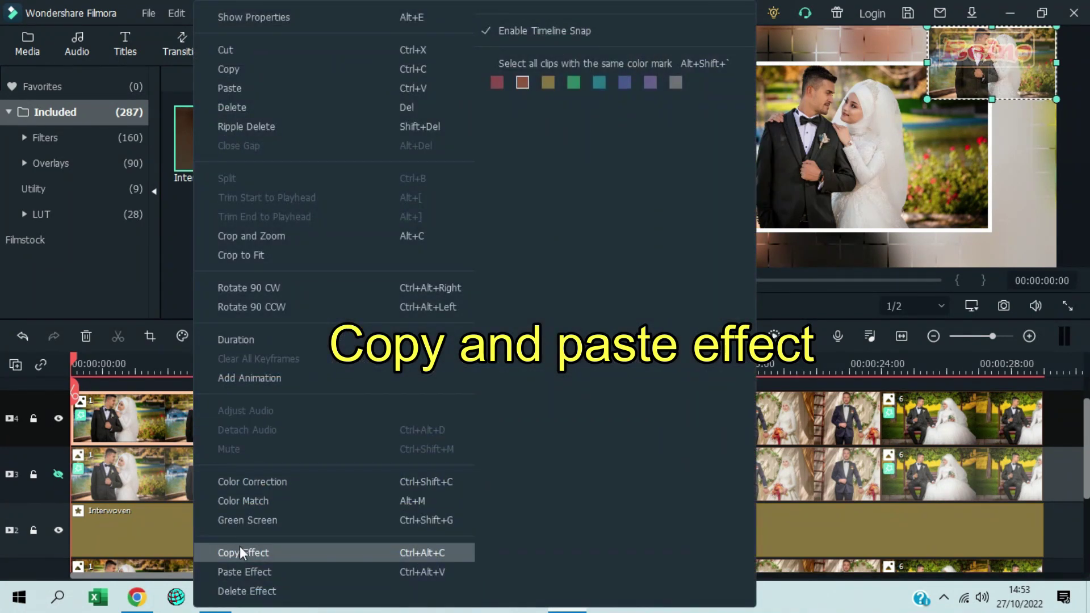
left_click(256, 553)
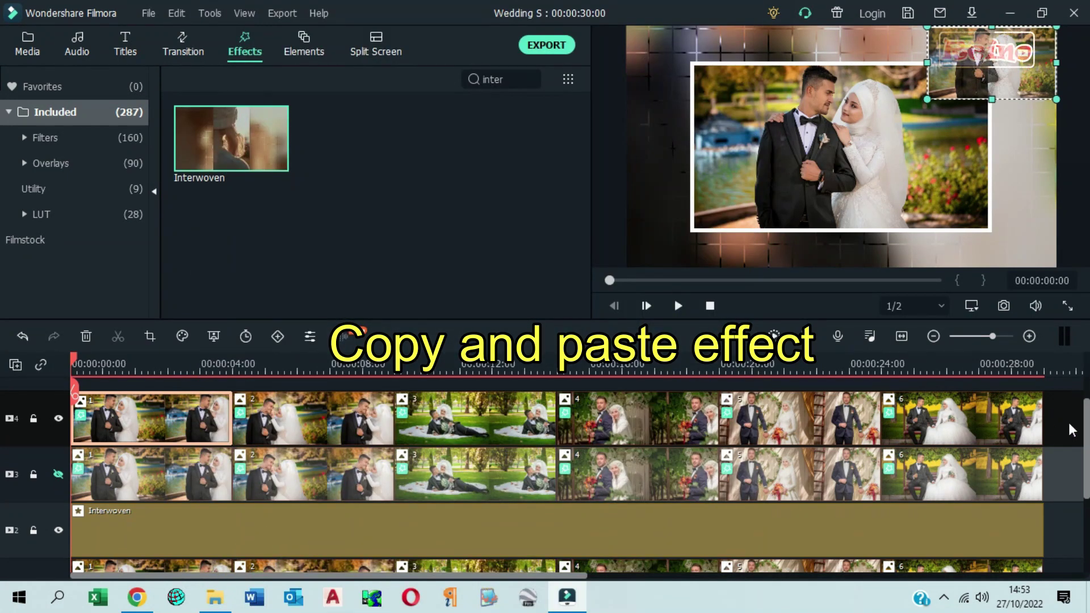
left_click_drag(1054, 428, 240, 413)
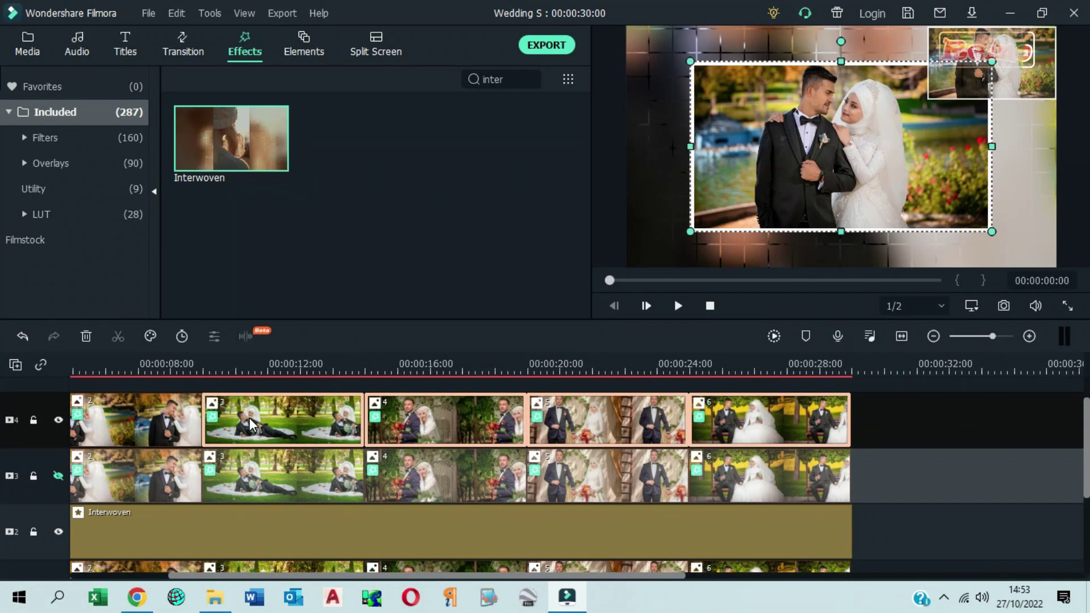
left_click_drag(869, 437, 142, 389)
right_click(138, 410)
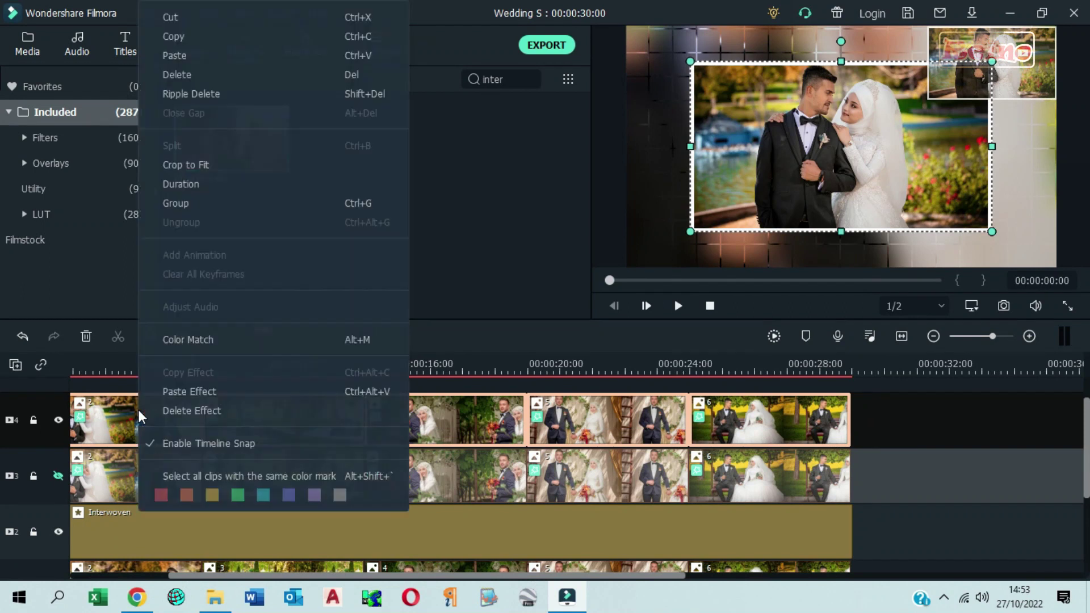
left_click(227, 391)
left_click_drag(284, 576, 185, 575)
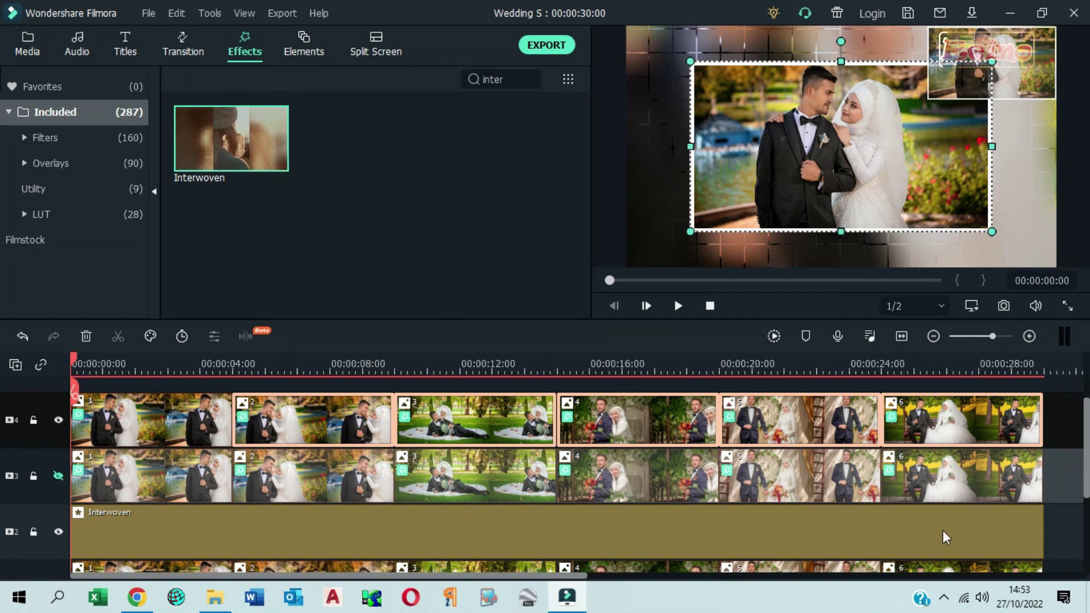
left_click(1067, 436)
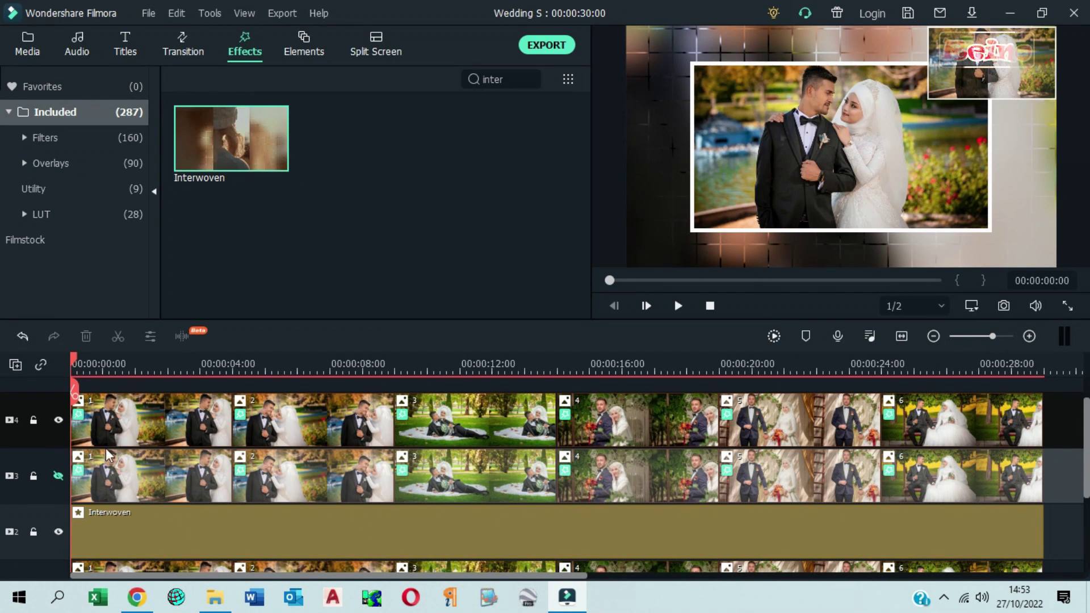
left_click(58, 476)
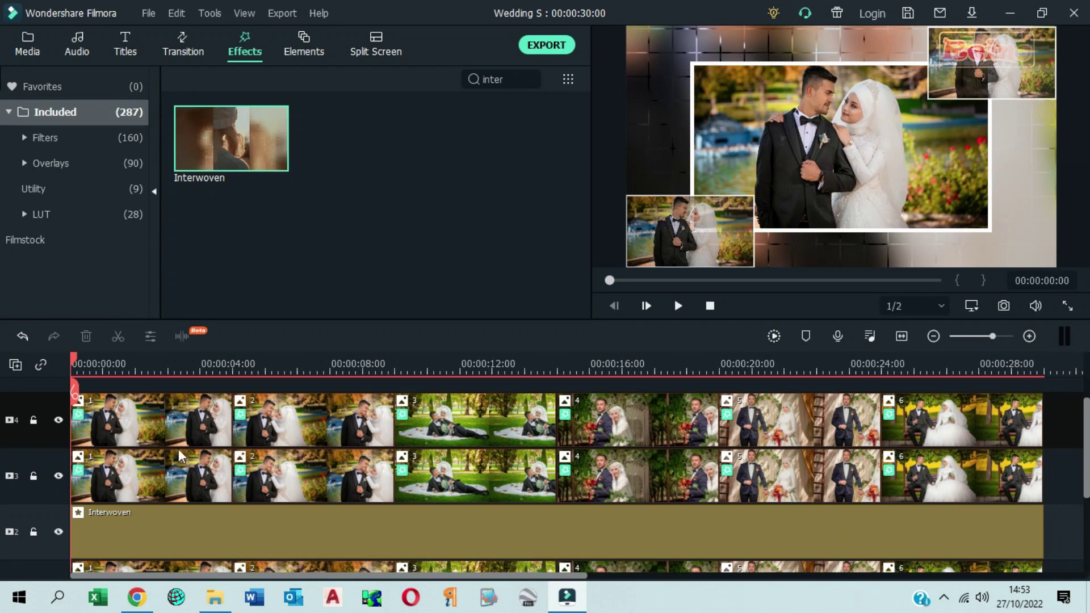
Move the large photo 1 from track 1 sideways until it meets the right edge of the video frame
scroll(177, 458, "down", 3)
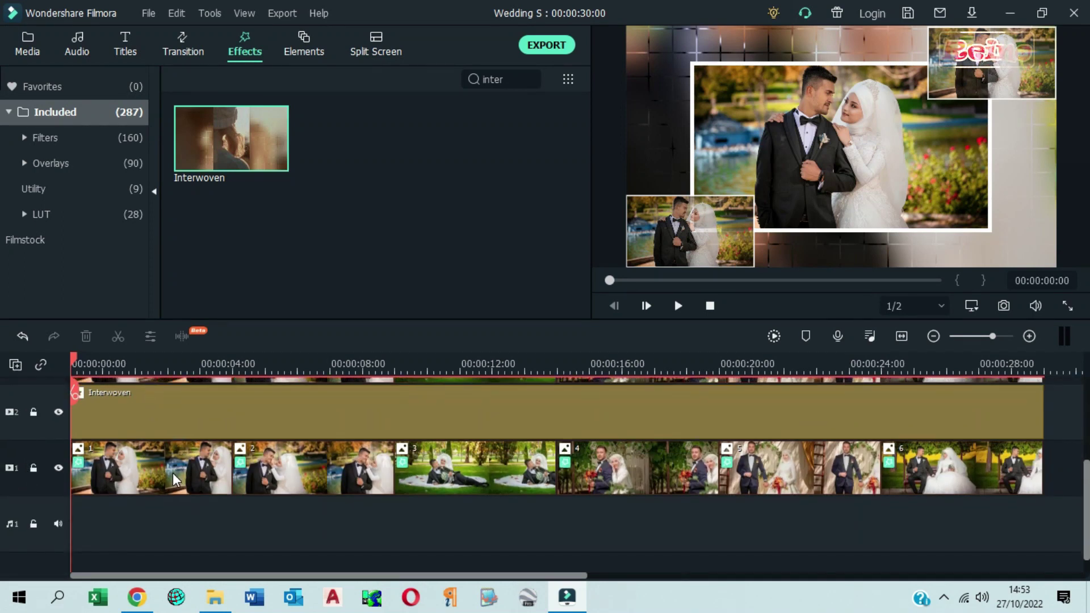
left_click(176, 471)
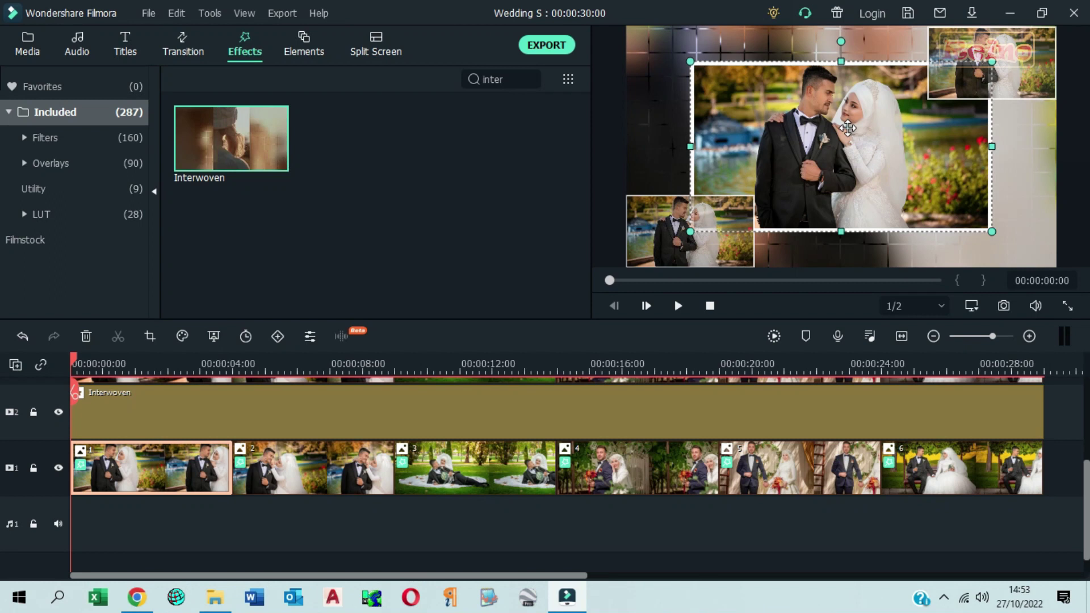
left_click_drag(850, 137, 914, 127)
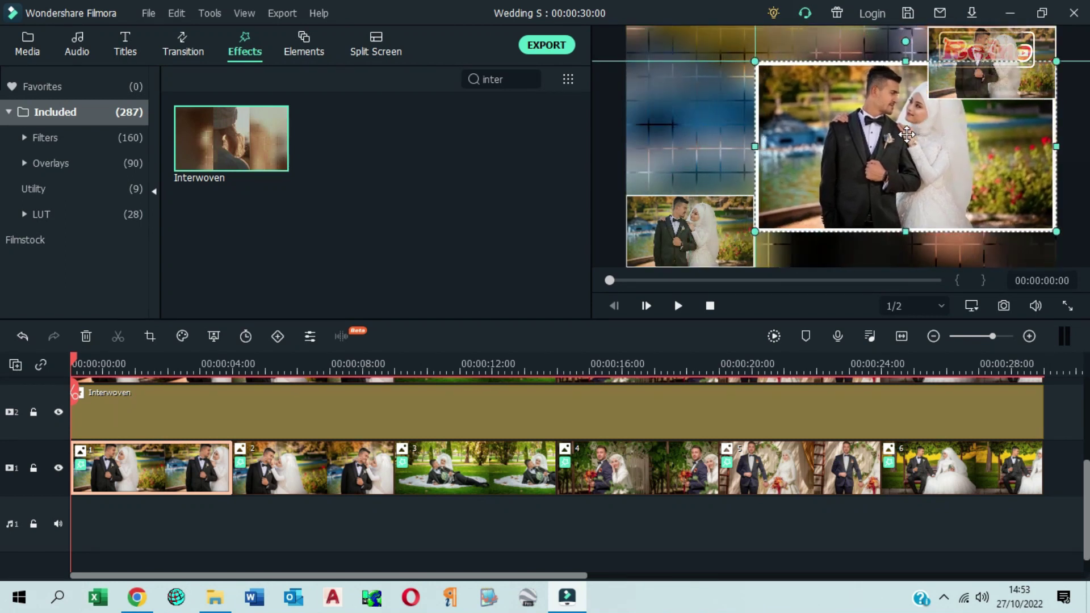
Shift the upper small photo partly past the frame's right edge and the lower small photo over the large photo's lower-left corner
left_click(1014, 47)
left_click_drag(1013, 47, 1037, 57)
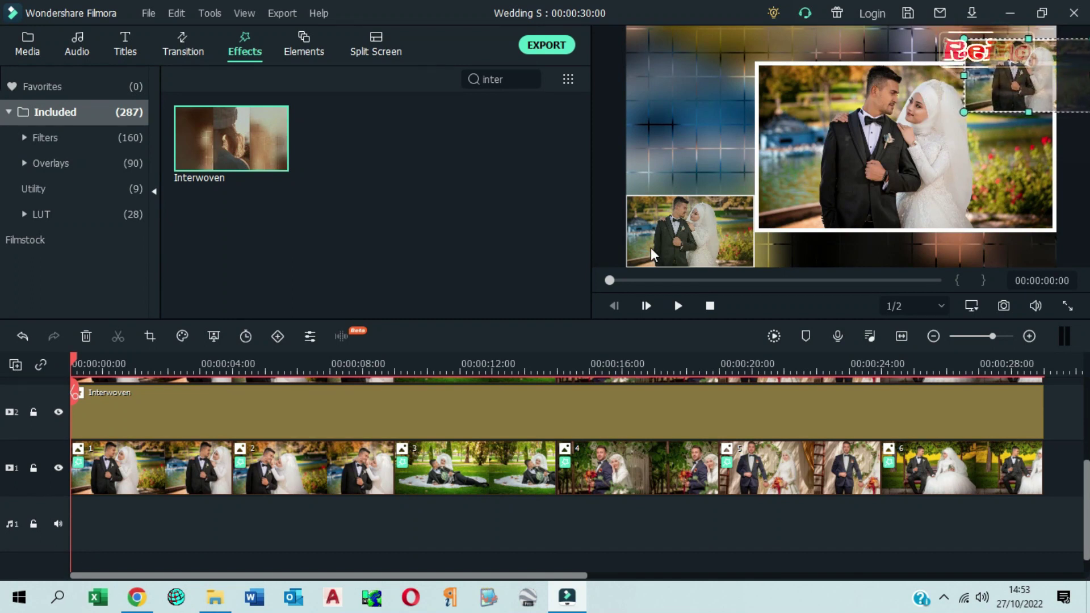
left_click_drag(681, 225, 758, 211)
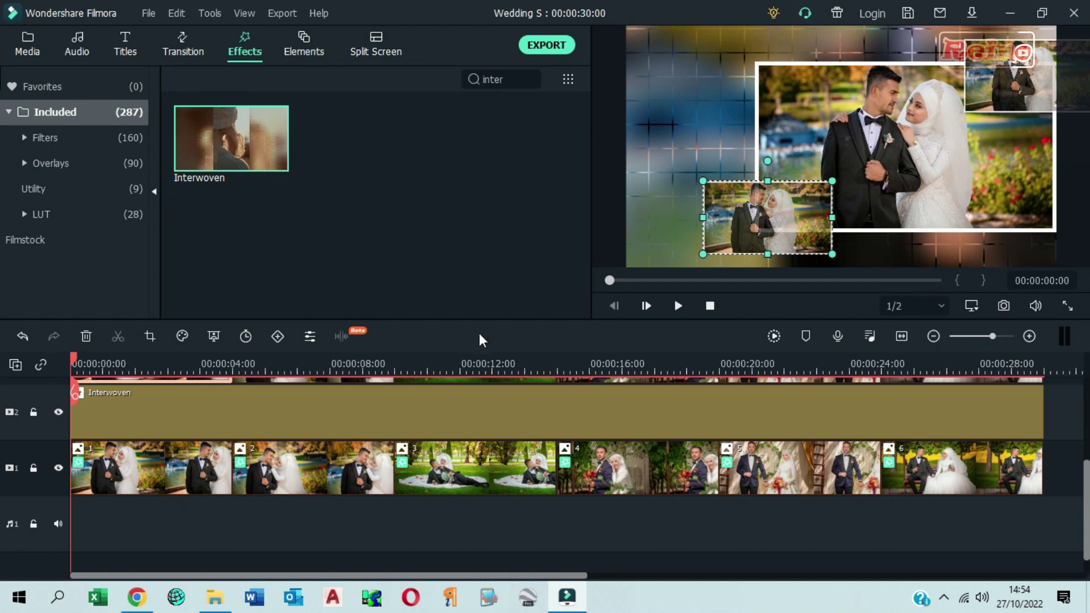
Add a starting animation keyframe at 00:00:00:00 to photo 1 on tracks 1, 3 and 4
scroll(155, 491, "up", 4)
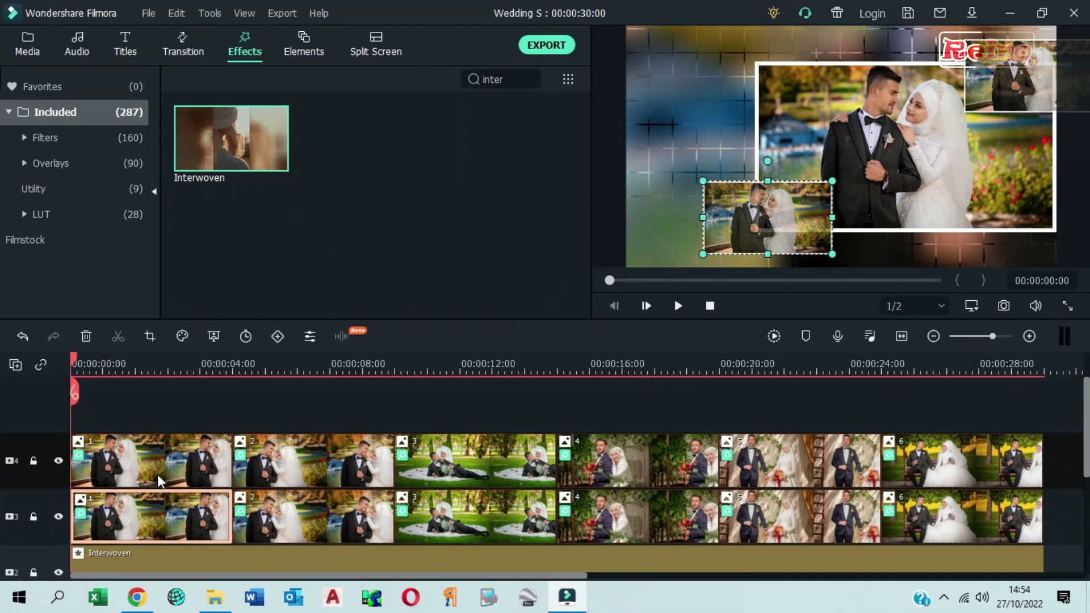
scroll(164, 474, "down", 3)
left_click(164, 482)
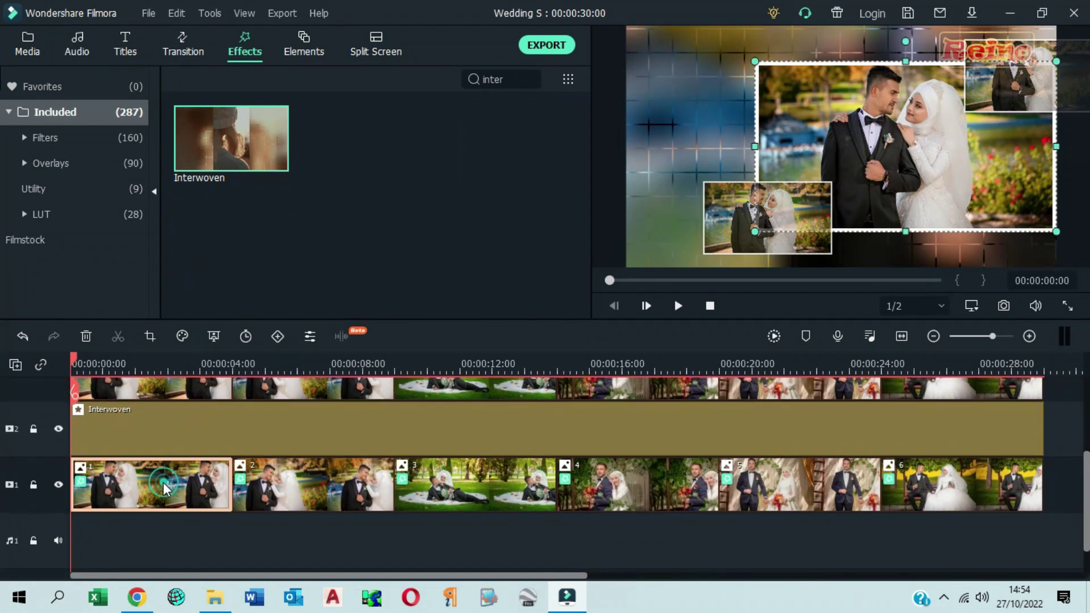
left_click(278, 336)
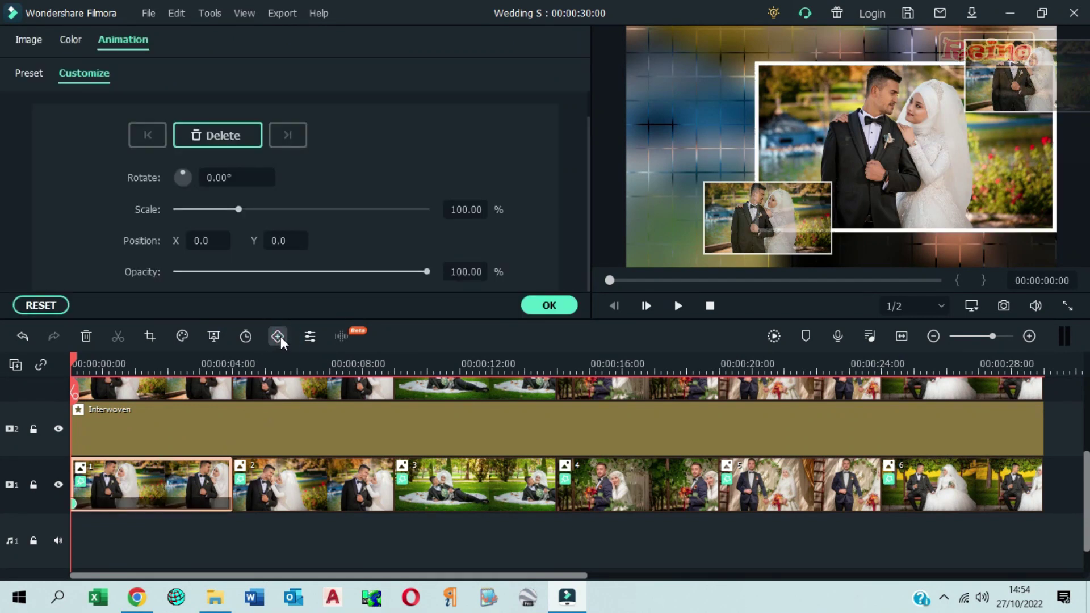
scroll(163, 452, "up", 2)
left_click(149, 430)
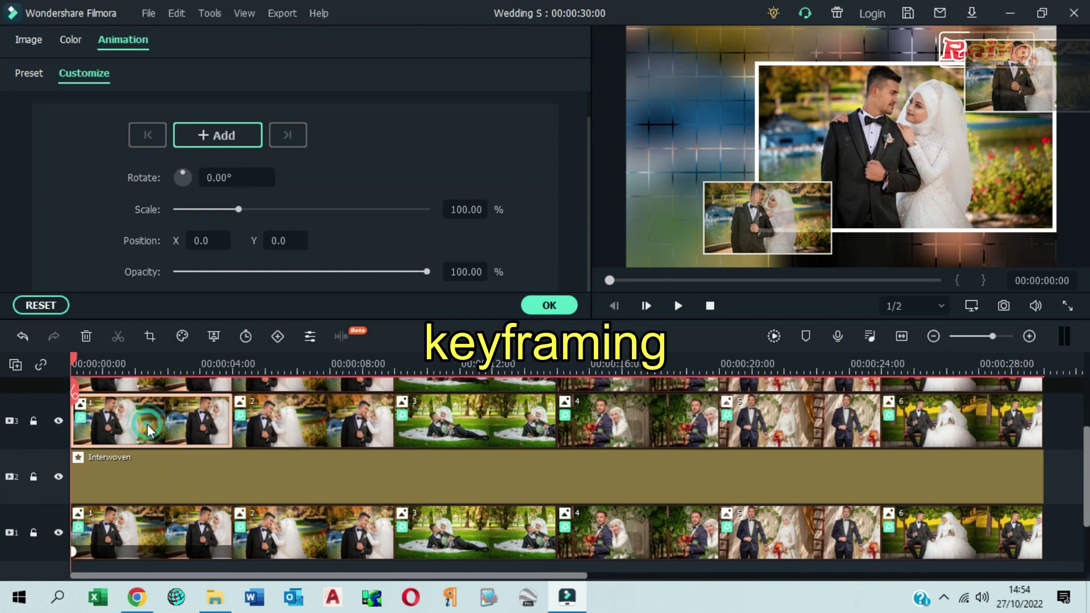
left_click(235, 136)
scroll(197, 434, "up", 3)
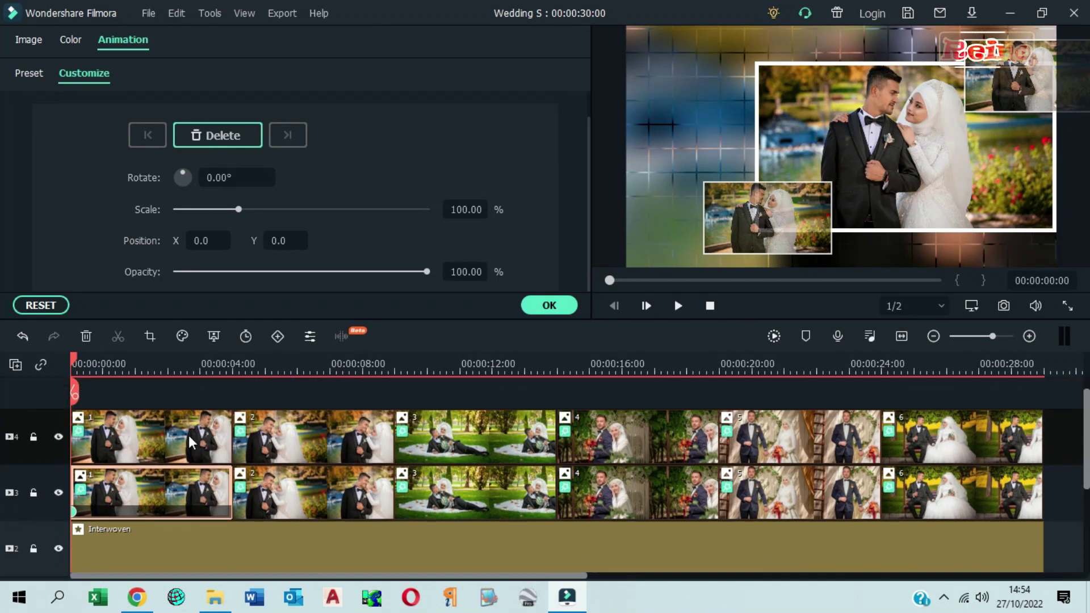
left_click(187, 435)
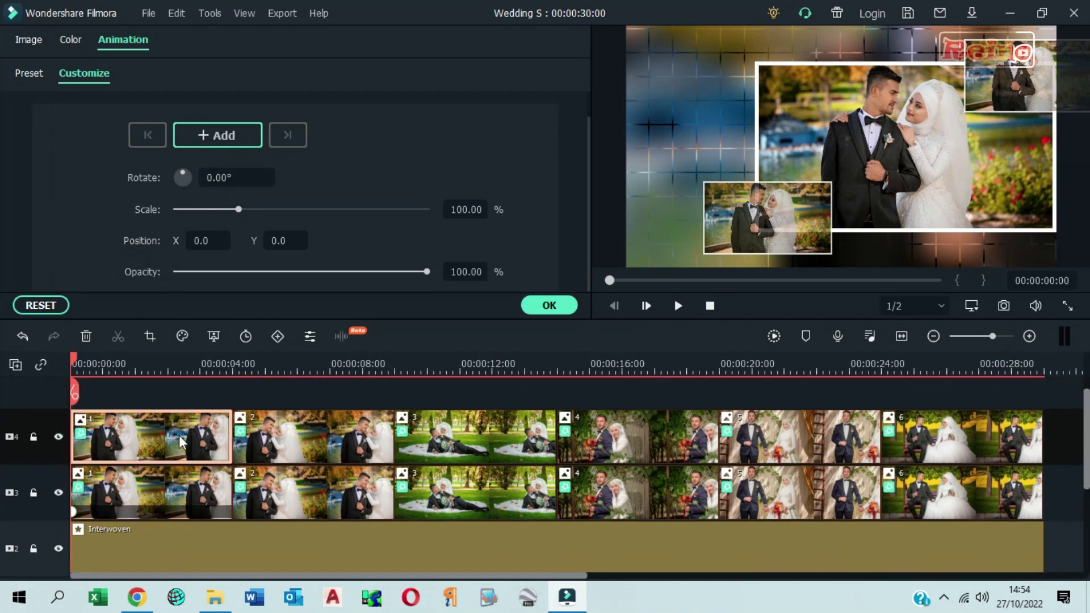
left_click(229, 137)
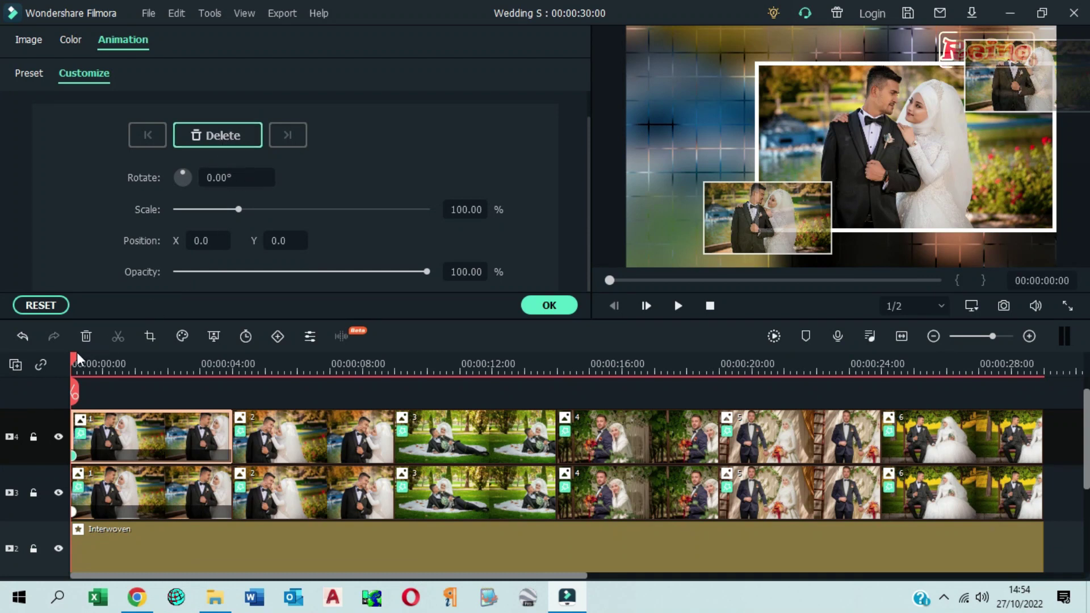
At 00:00:04:24, keyframe moved and tilted end poses for all three copies of photo 1, the lower small one at X -91, Y 3, rotated 19.44°
left_click_drag(74, 356, 232, 373)
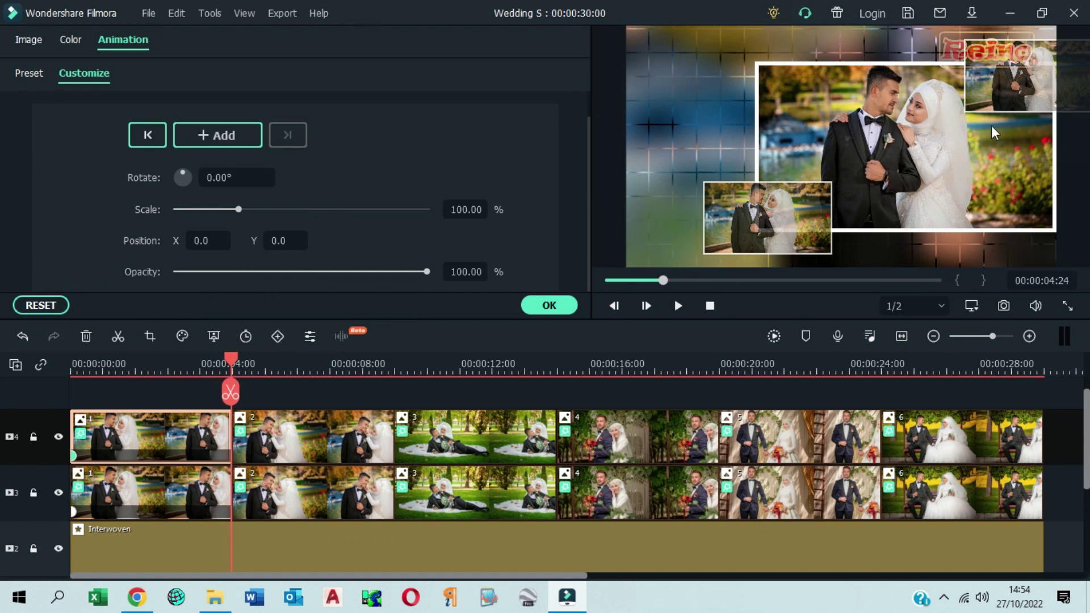
left_click(1011, 87)
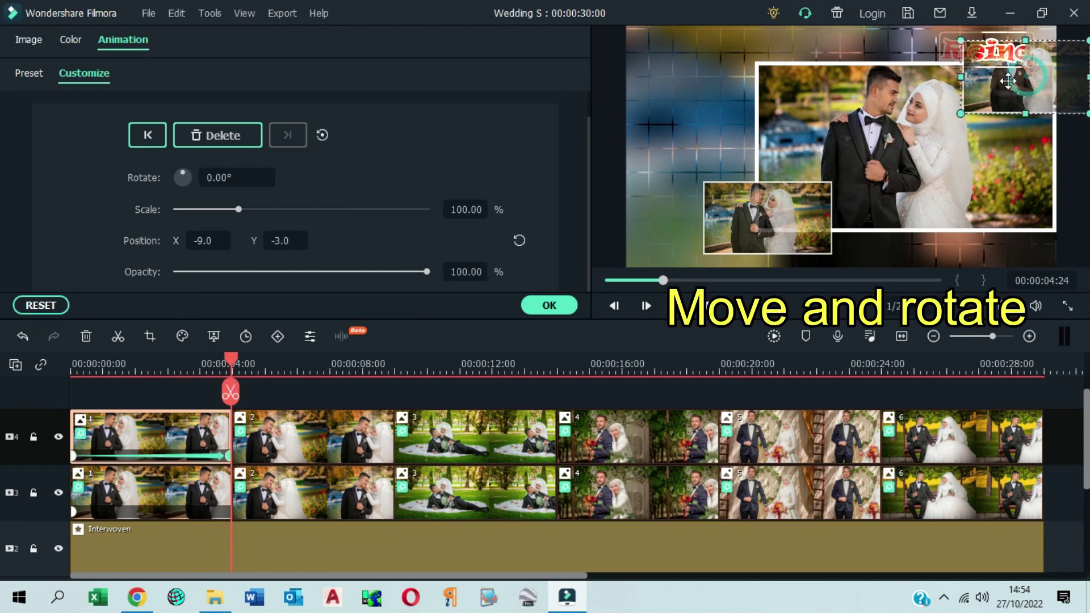
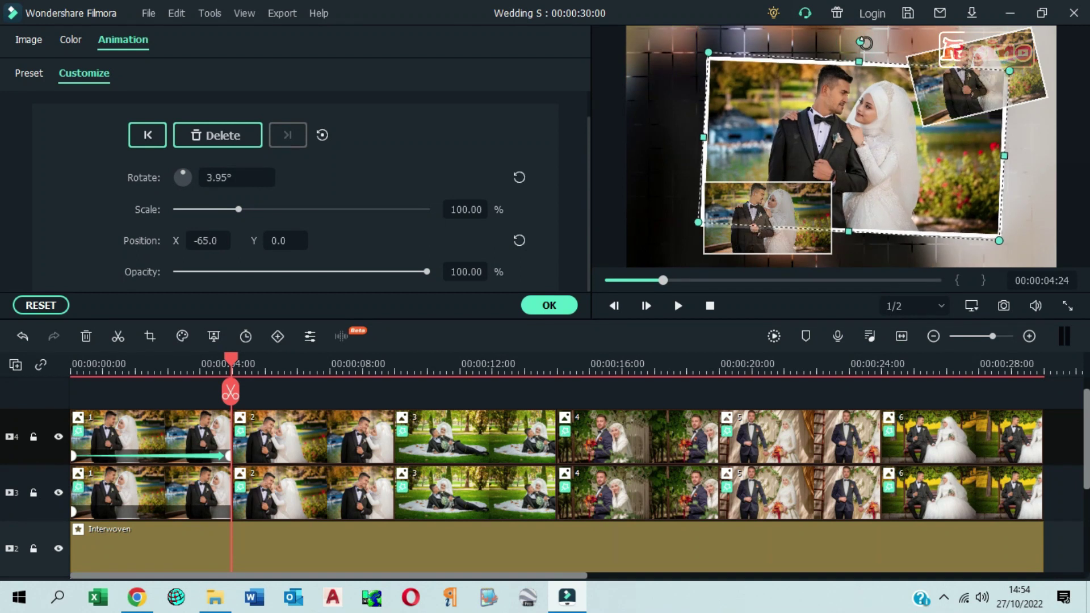
left_click(745, 243)
left_click_drag(758, 242, 692, 241)
mouse_move(695, 161)
left_mouse_down()
mouse_move(673, 152)
mouse_move(712, 157)
mouse_move(724, 170)
mouse_move(713, 166)
left_mouse_up()
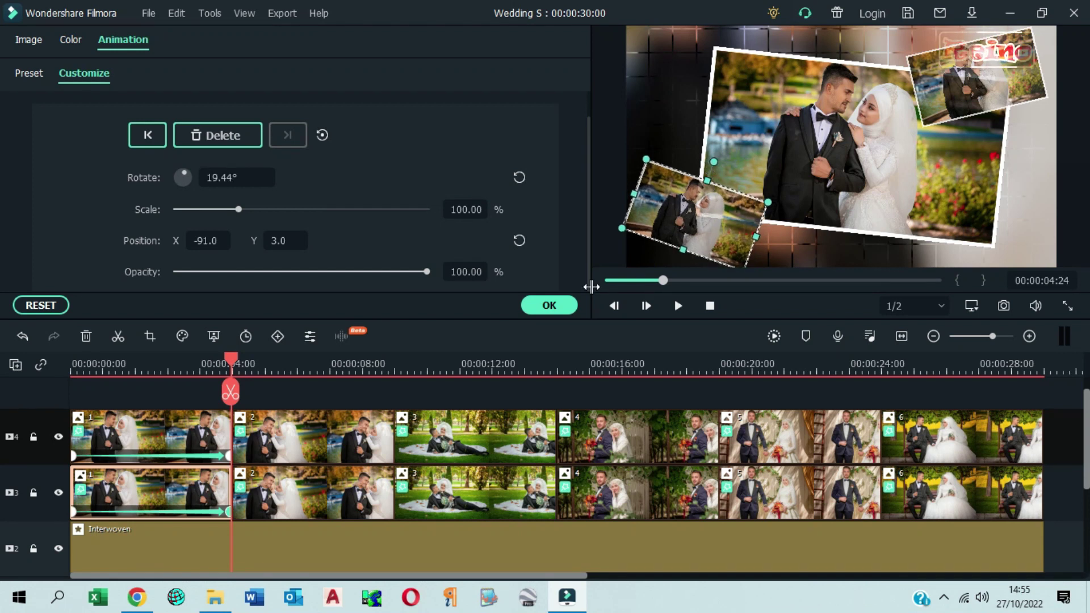
left_click(550, 305)
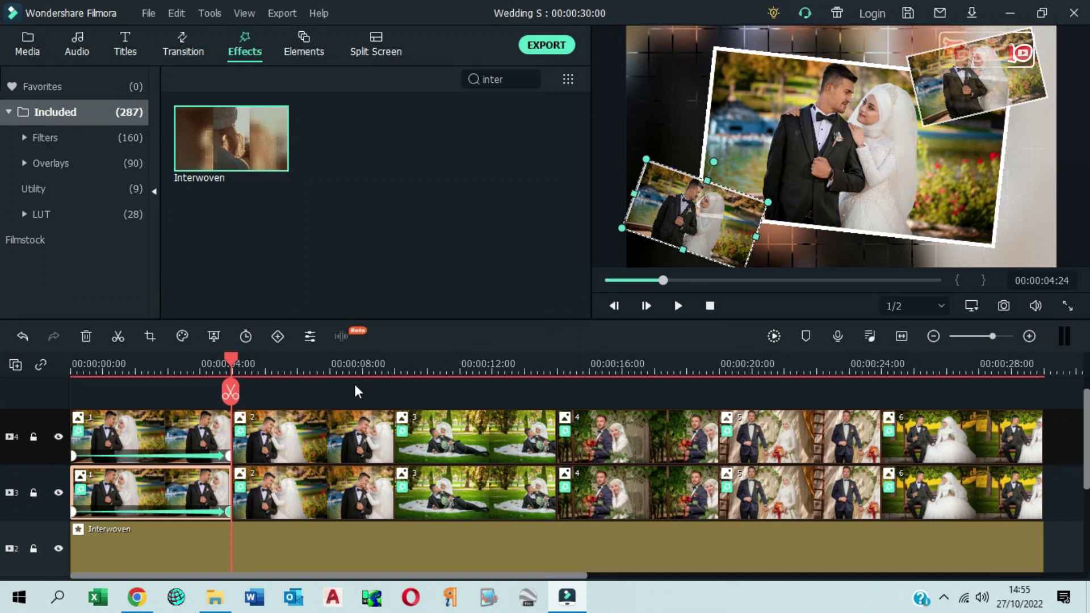
Move the large photo 2 sideways until it meets the left edge of the video frame
left_click_drag(232, 365, 281, 368)
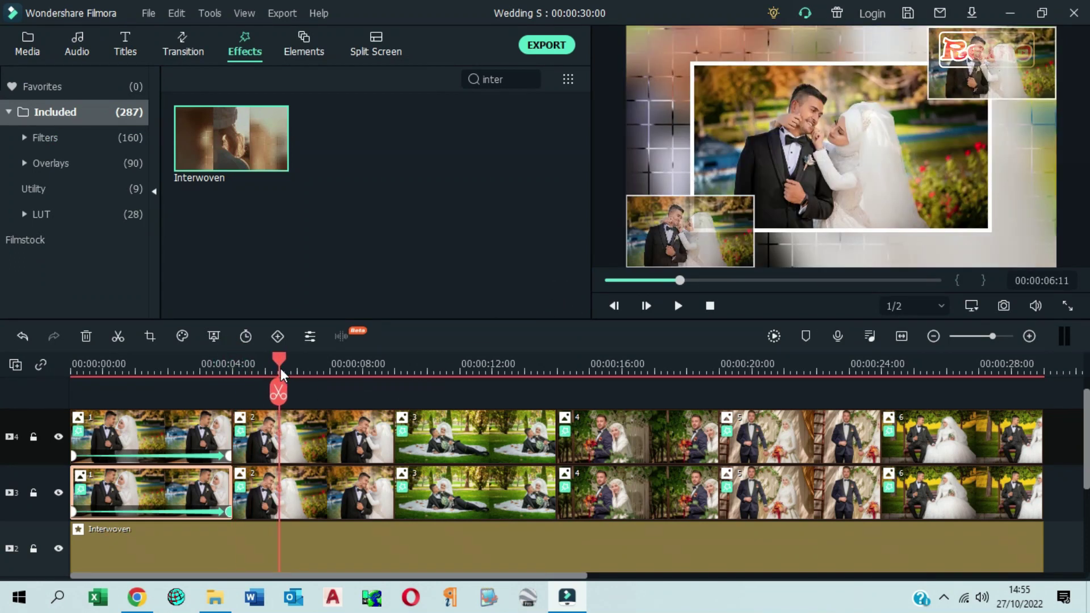
left_click(323, 430)
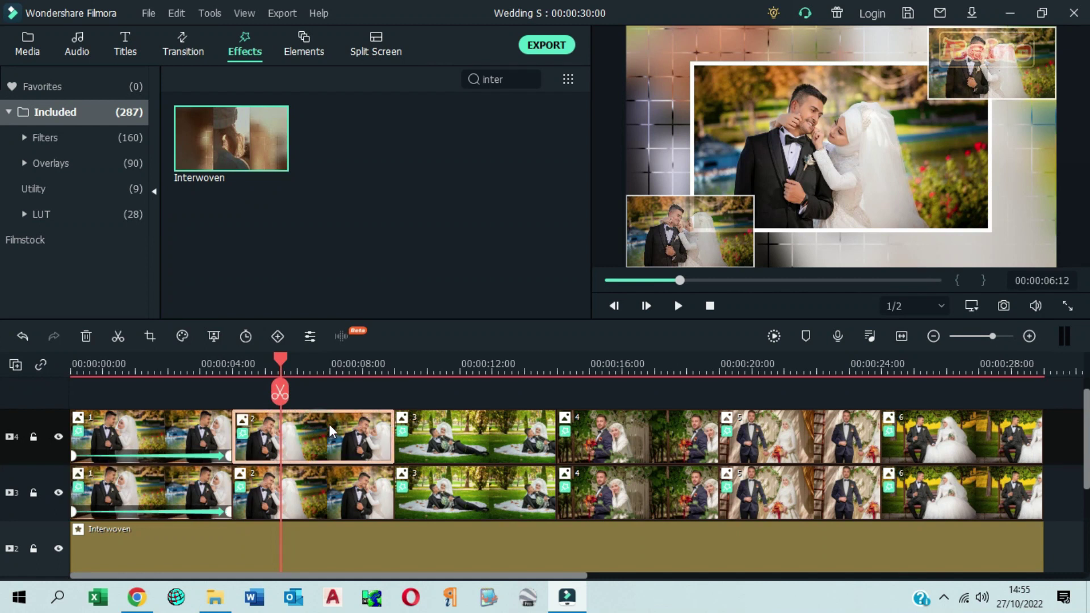
left_click(881, 164)
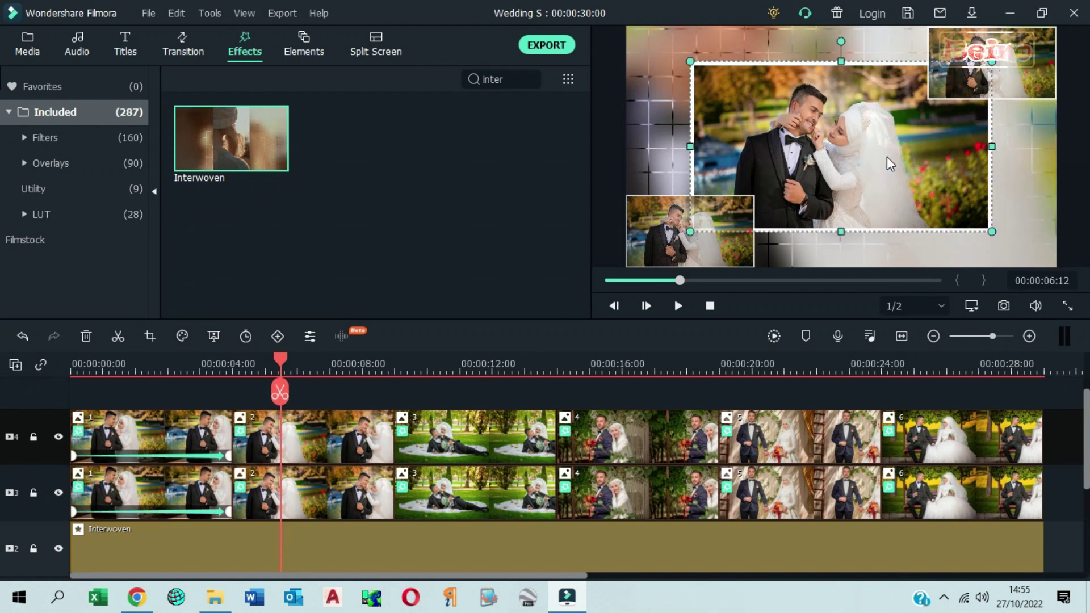
left_click_drag(885, 168, 835, 168)
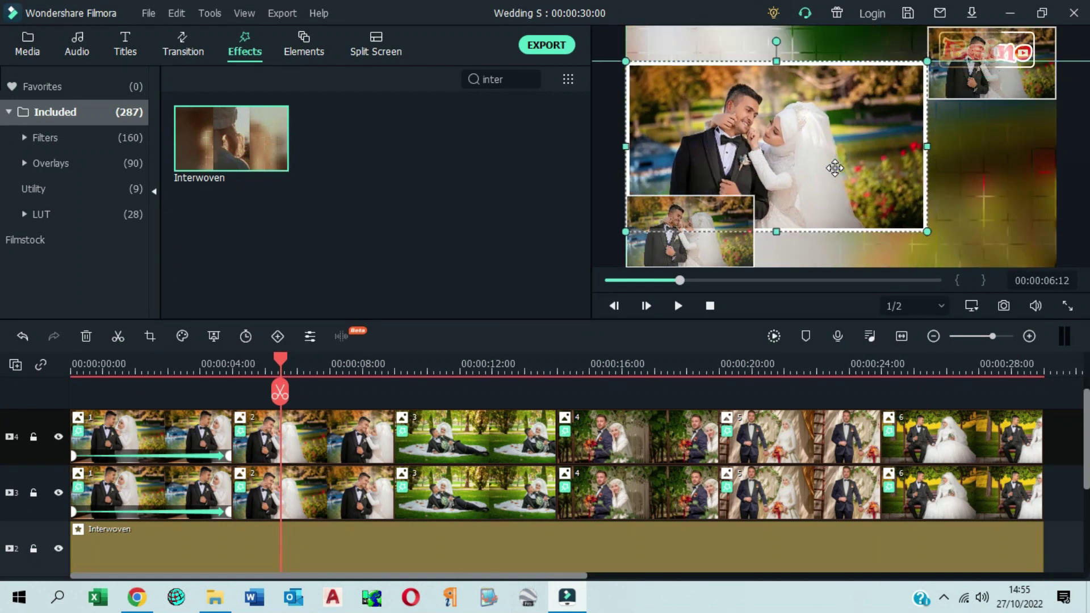
Place photo 2's upper small copy over the large photo's upper-right corner and shift its lower small copy partly past the frame's left edge
left_click(1012, 88)
left_click_drag(1015, 78, 912, 90)
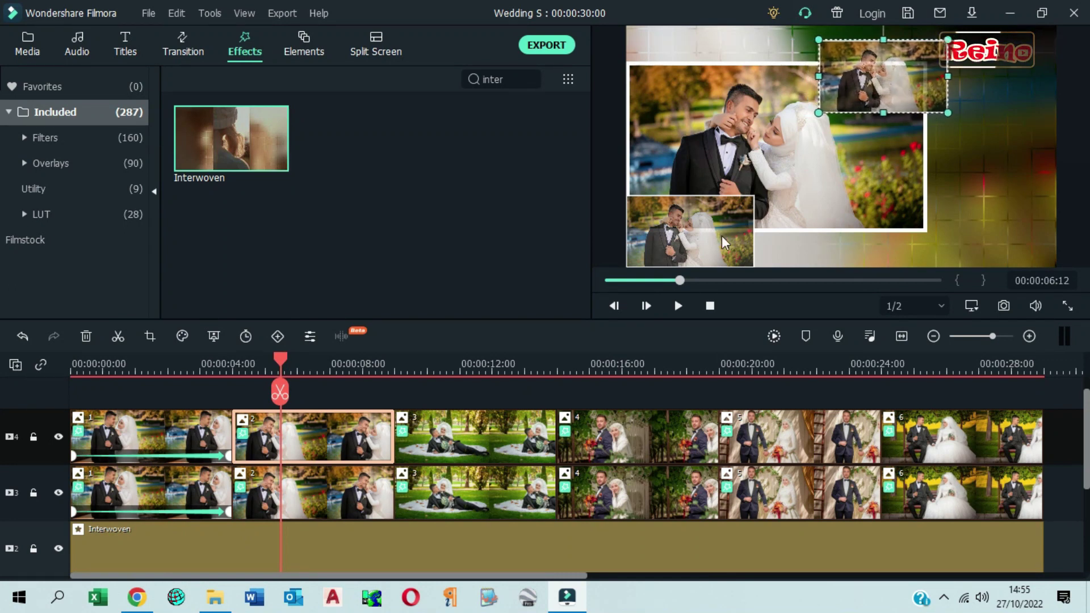
left_click(724, 243)
left_click_drag(726, 244, 681, 246)
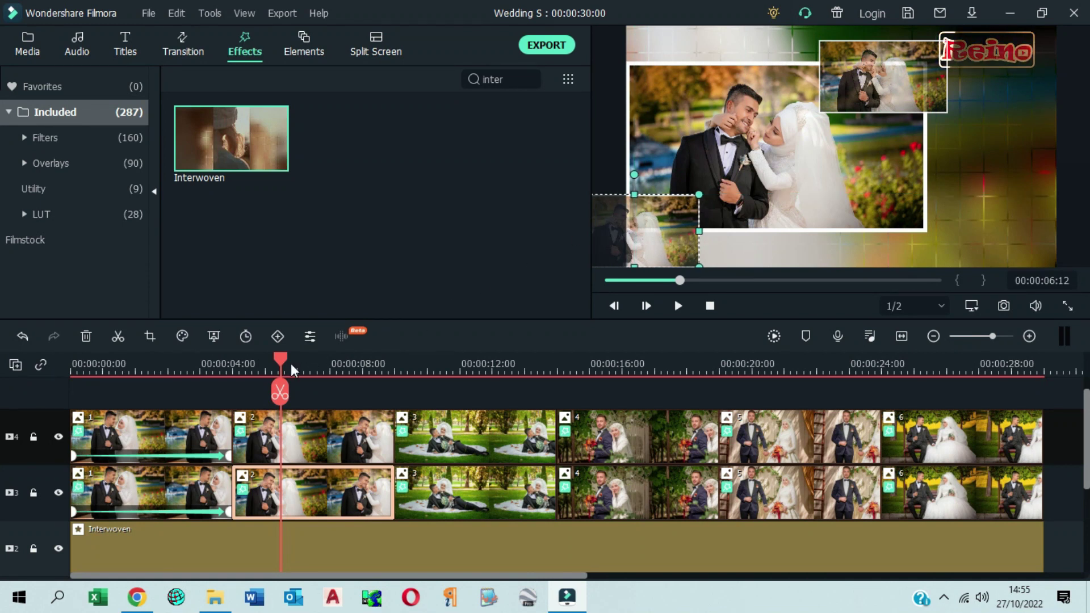
Add a starting animation keyframe at 00:00:05:01 to photo 2 on tracks 3, 4 and 1
left_click_drag(279, 360, 237, 367)
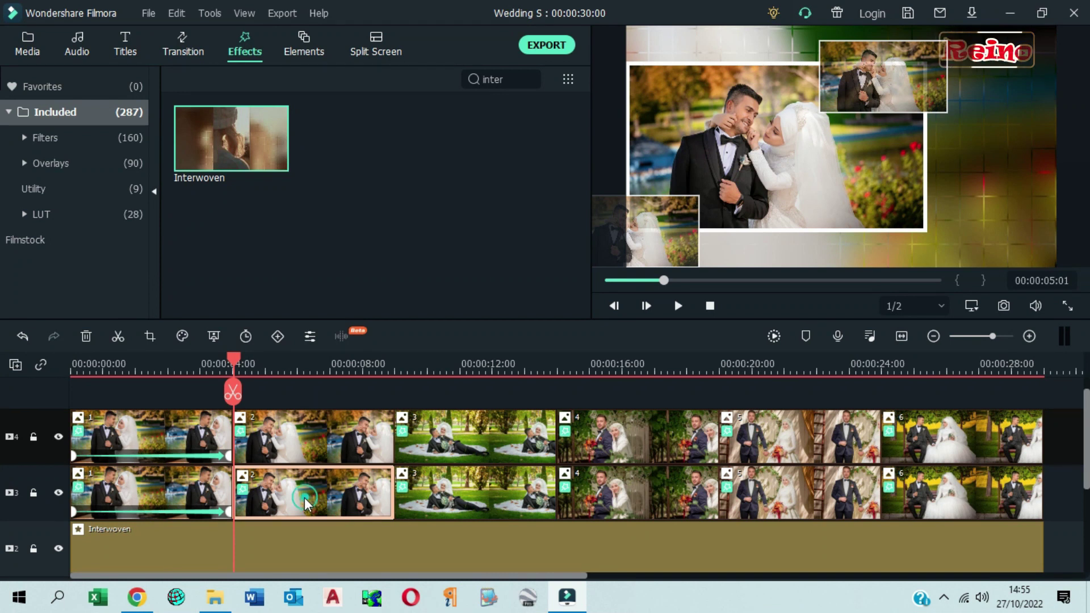
left_click(277, 337)
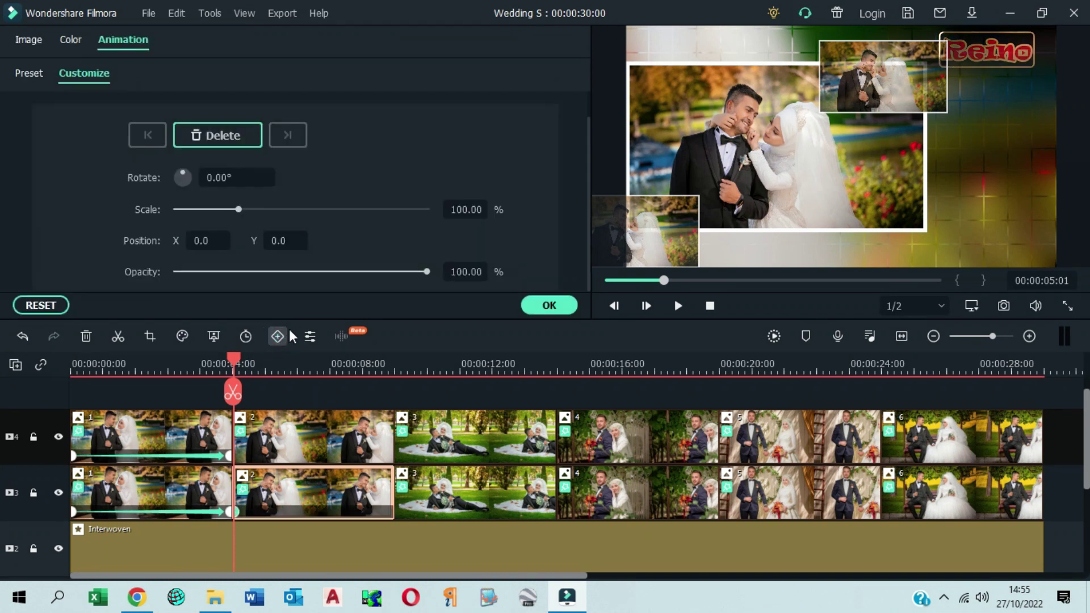
left_click(292, 443)
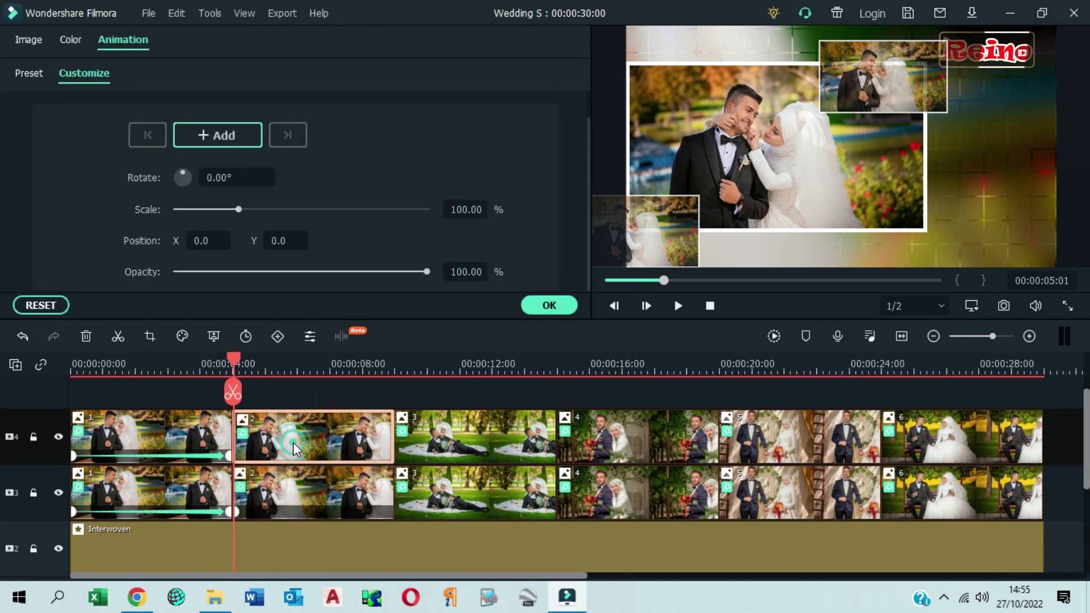
left_click(280, 340)
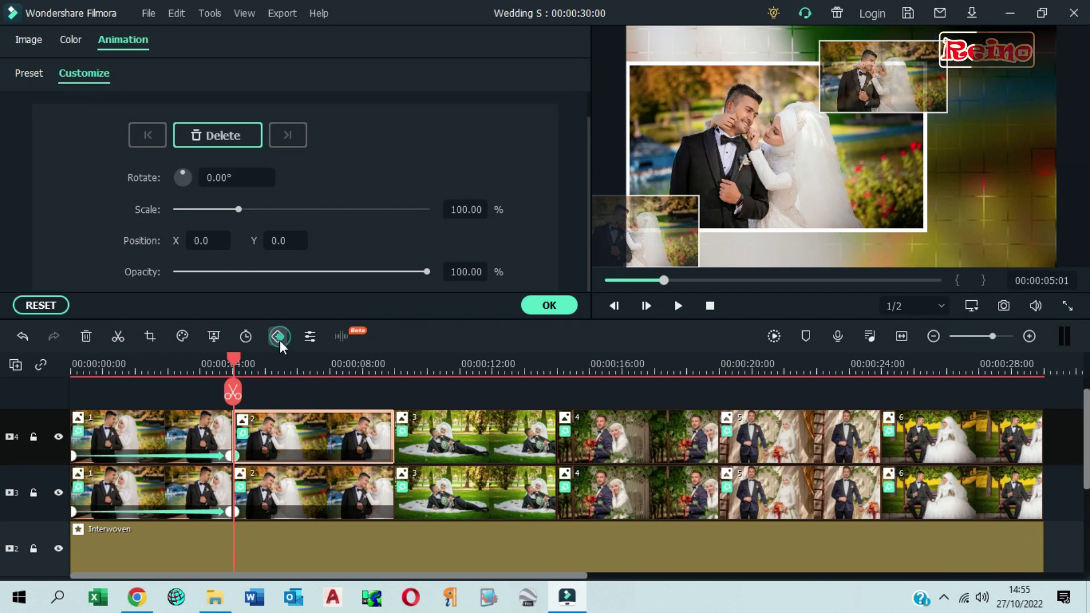
scroll(312, 459, "up", 1)
scroll(310, 454, "down", 4)
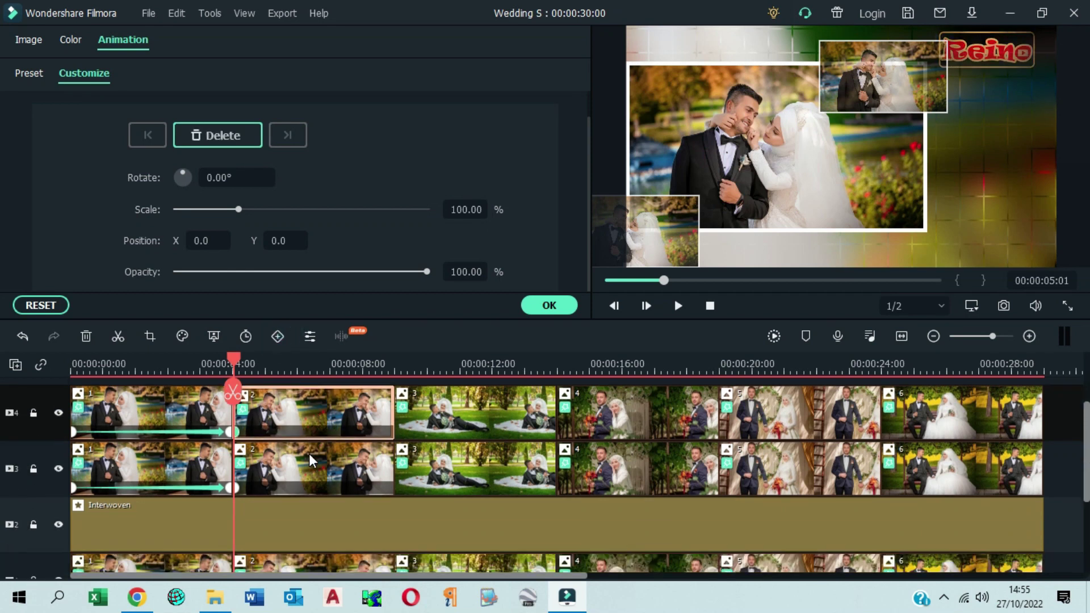
left_click(295, 534)
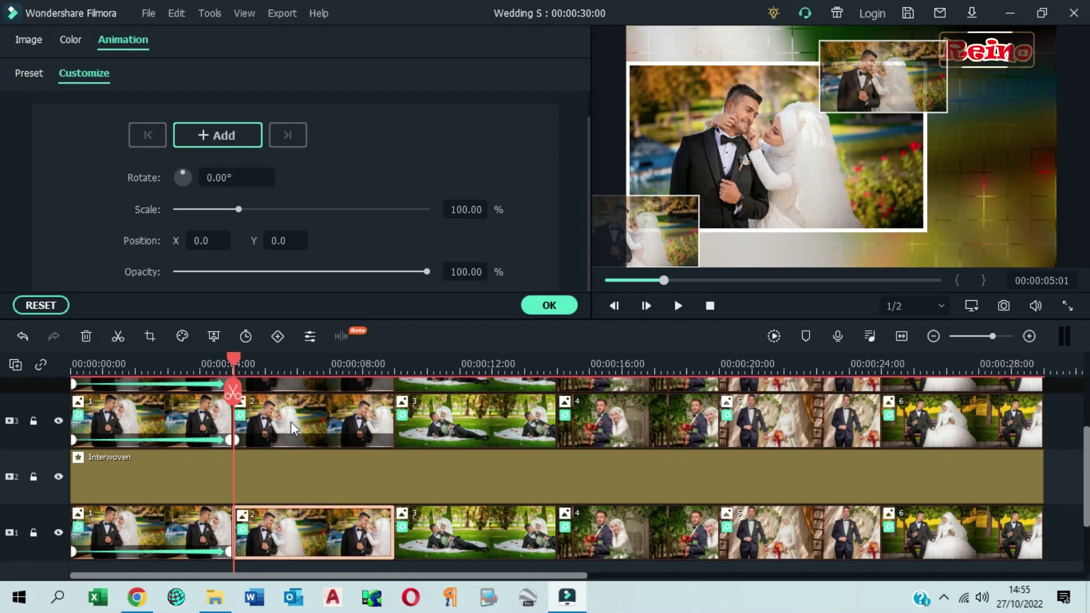
left_click(278, 337)
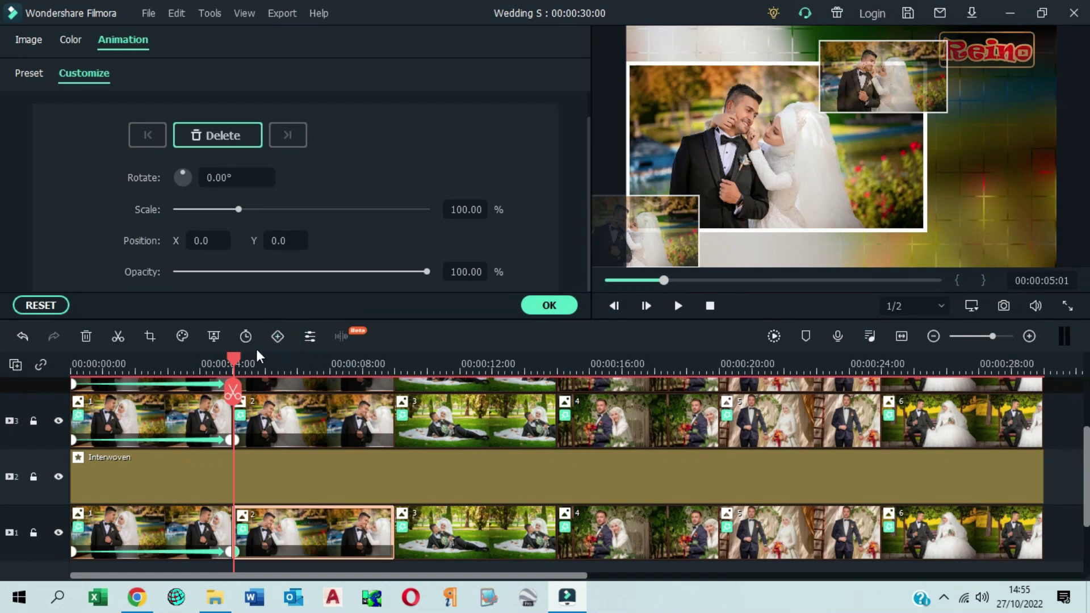
At 00:00:09:23, keyframe the upper small copy of photo 2 at X 121, Y 8 with a rotation of -23.10°
left_click_drag(237, 356, 393, 374)
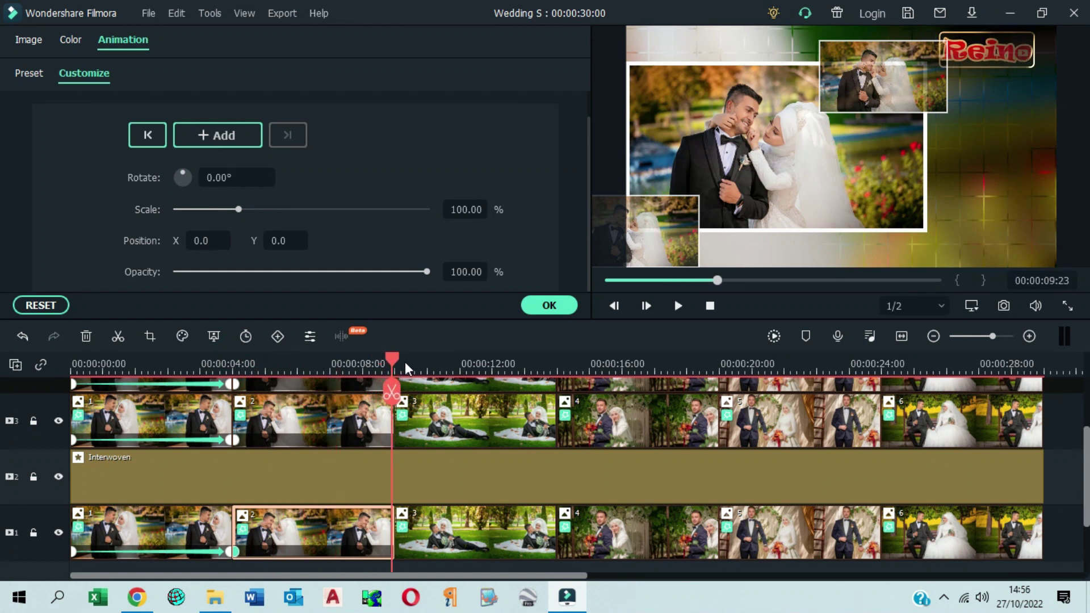
left_click(895, 79)
left_click_drag(889, 80, 978, 105)
left_click_drag(987, 41, 960, 33)
left_click_drag(993, 96, 987, 68)
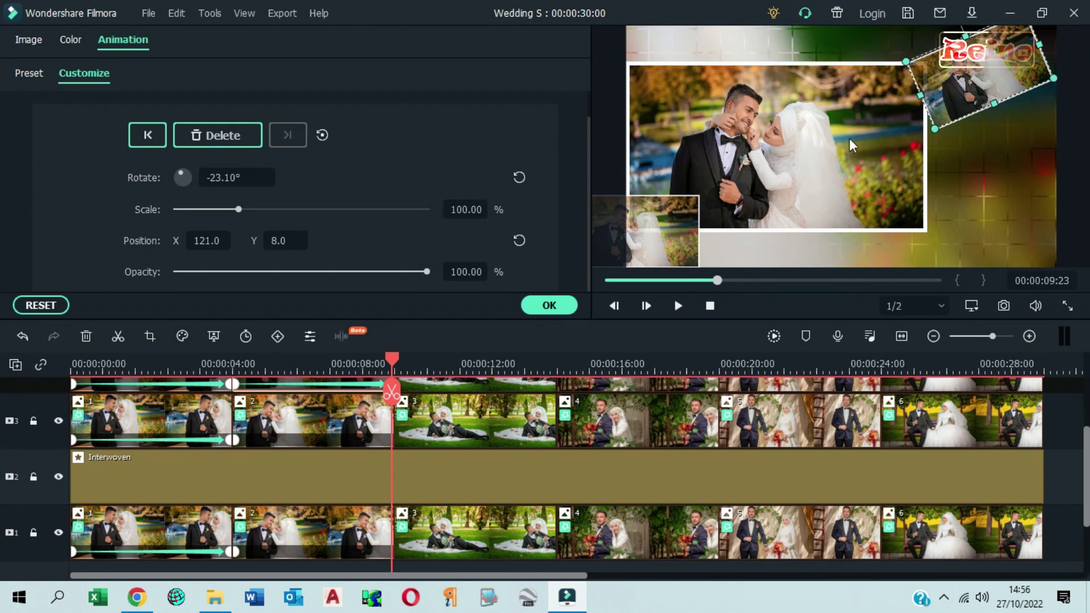
Keyframe the large photo 2 at 00:00:09:23 with a rotation of 10.57° and position X 106, Y -1
left_click(832, 143)
left_click_drag(779, 43, 798, 43)
left_click_drag(756, 137, 835, 131)
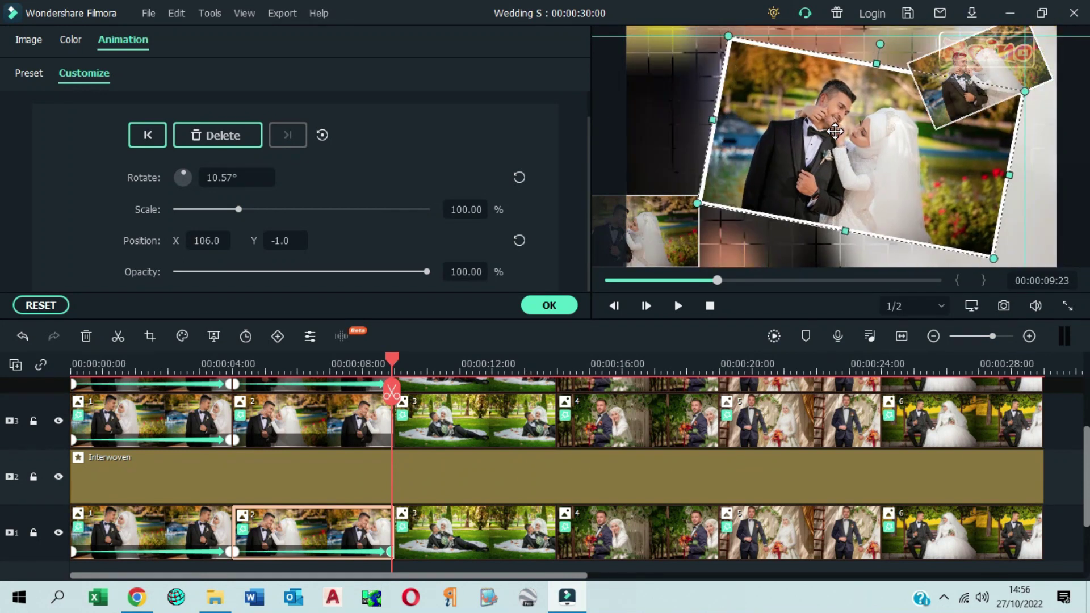
Keyframe the lower small copy of photo 2 at X 81, Y 32.1 with a rotation of 22.18°, and apply the animation
left_click(669, 231)
left_click_drag(655, 224, 710, 224)
left_click_drag(712, 177, 734, 183)
left_click_drag(708, 226, 699, 202)
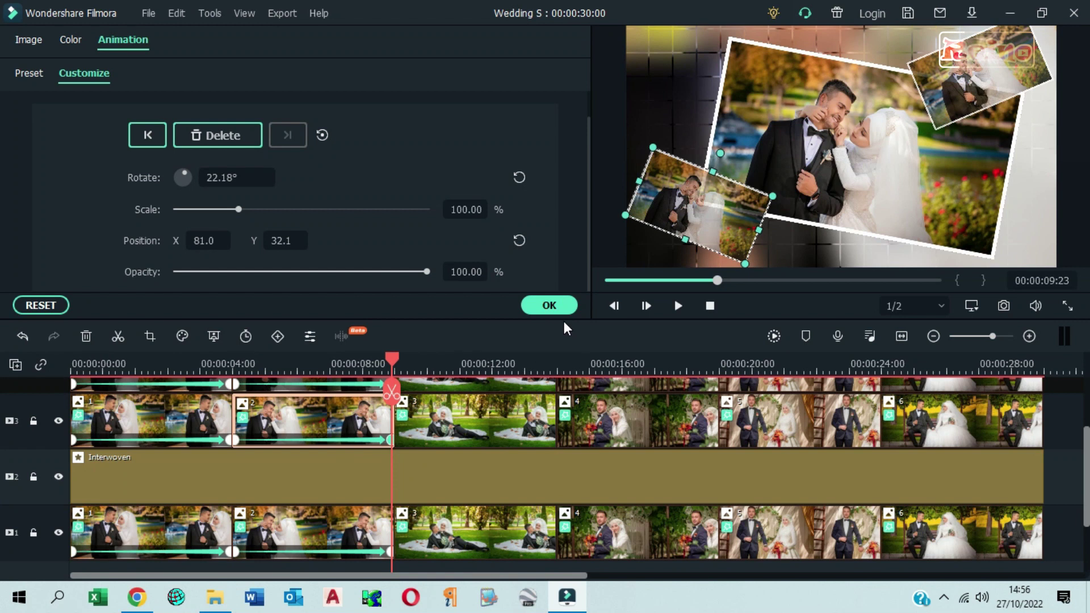
left_click(549, 305)
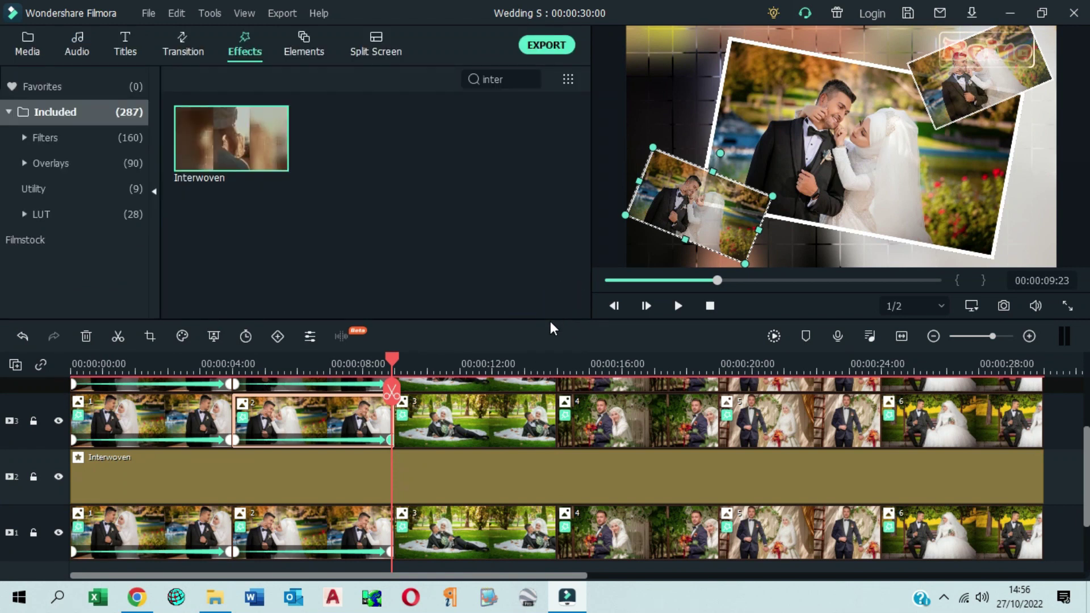
Shift the large photo 3 and both its small copies upward, with the upper copy partly past the frame's top edge
left_click(453, 387)
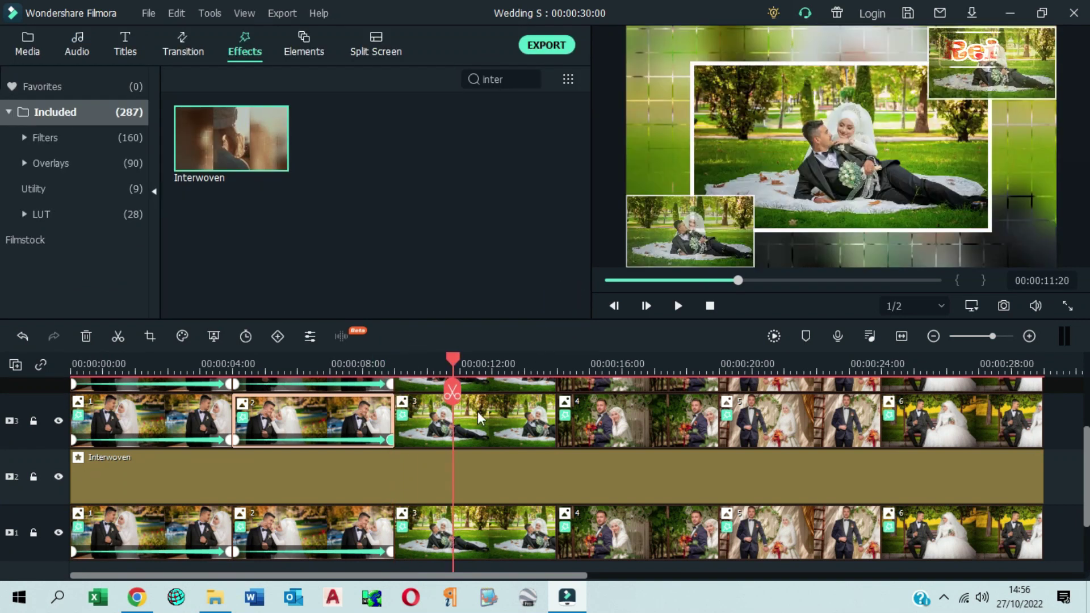
scroll(478, 423, "up", 1)
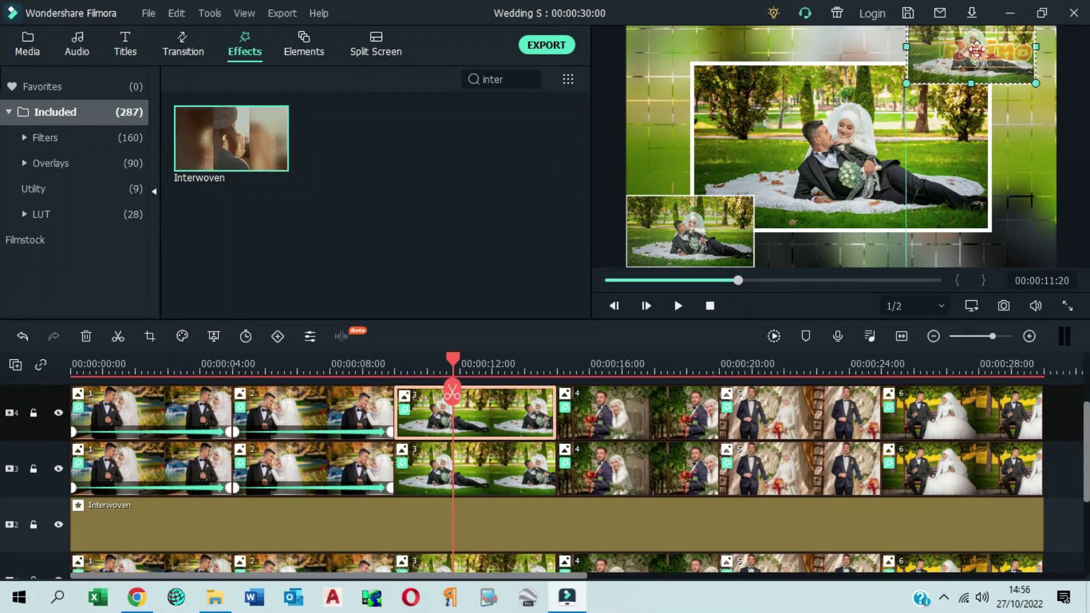
left_click_drag(791, 176, 791, 139)
left_click(707, 201)
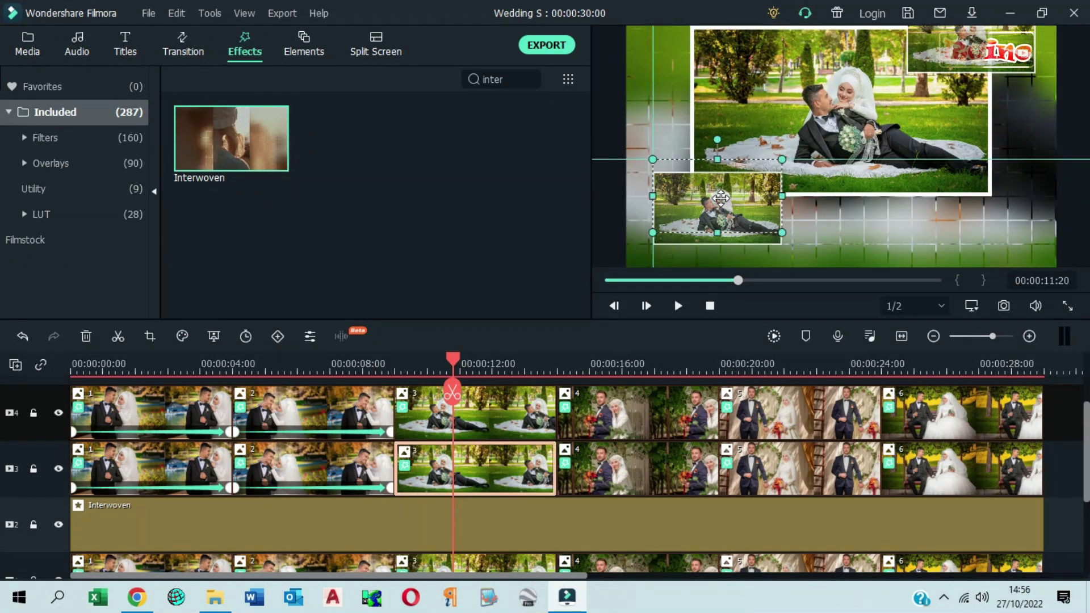
Add a starting animation keyframe at 00:00:10:01 to photo 3 on track 4
left_click(397, 370)
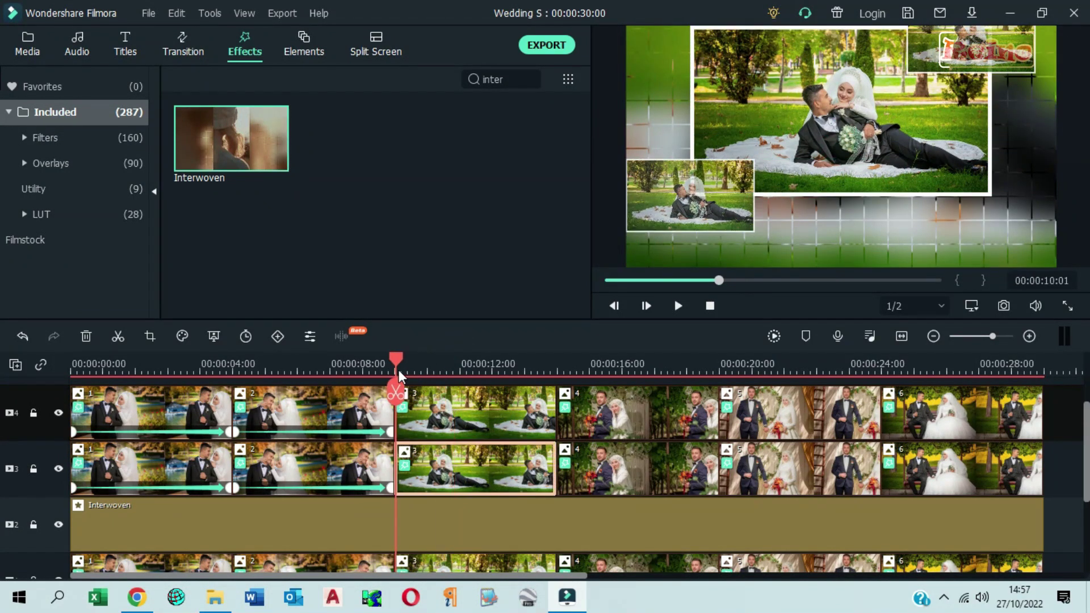
scroll(489, 449, "up", 1)
double_click(488, 449)
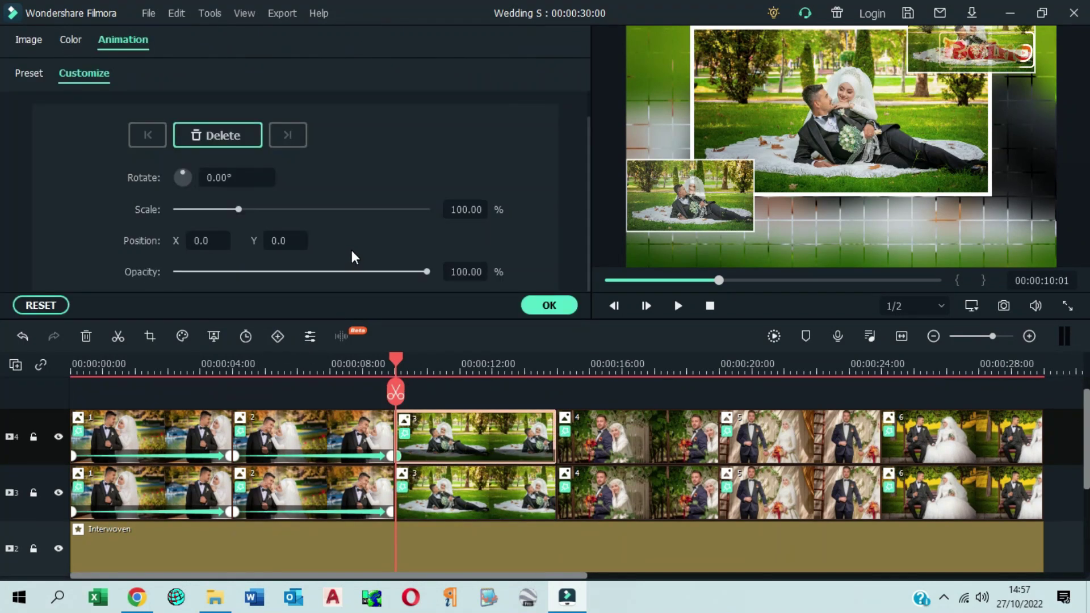
Add a starting animation keyframe at 00:00:10:01 to the remaining photo 3 clips on tracks 3 and 1
left_click(452, 492)
left_click(228, 137)
At 00:00:14:24, keyframe the large photo 3 lower in the frame and its lower small copy shifted down and tilted counterclockwise
left_click_drag(396, 356, 554, 360)
left_click_drag(710, 203, 723, 225)
left_click_drag(702, 158, 689, 160)
left_click_drag(837, 122, 837, 167)
Keyframe the upper small copy of photo 3 with a rotation of 16.21° and position X 2, Y -53.2, and apply the animation
left_click(1010, 63)
mouse_move(994, 57)
left_mouse_down()
mouse_move(994, 80)
mouse_move(991, 52)
mouse_move(1005, 57)
mouse_move(989, 47)
left_mouse_up()
left_click_drag(1002, 94, 1007, 75)
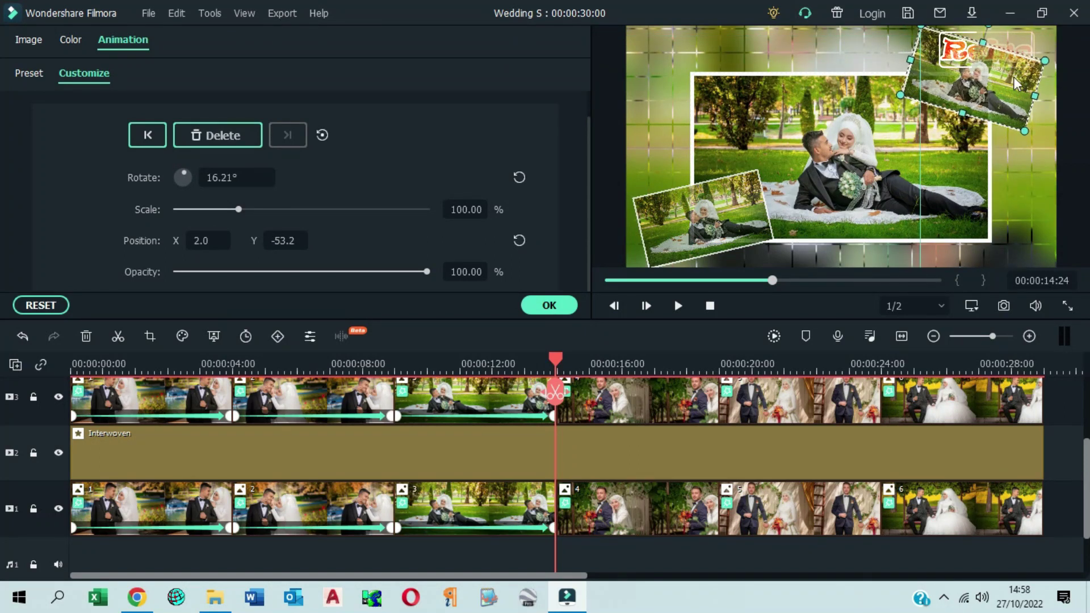
left_click(549, 305)
Shift the large photo 4 and both its small copies to the left, with the lower copy partly past the frame's left edge
scroll(556, 397, "up", 1)
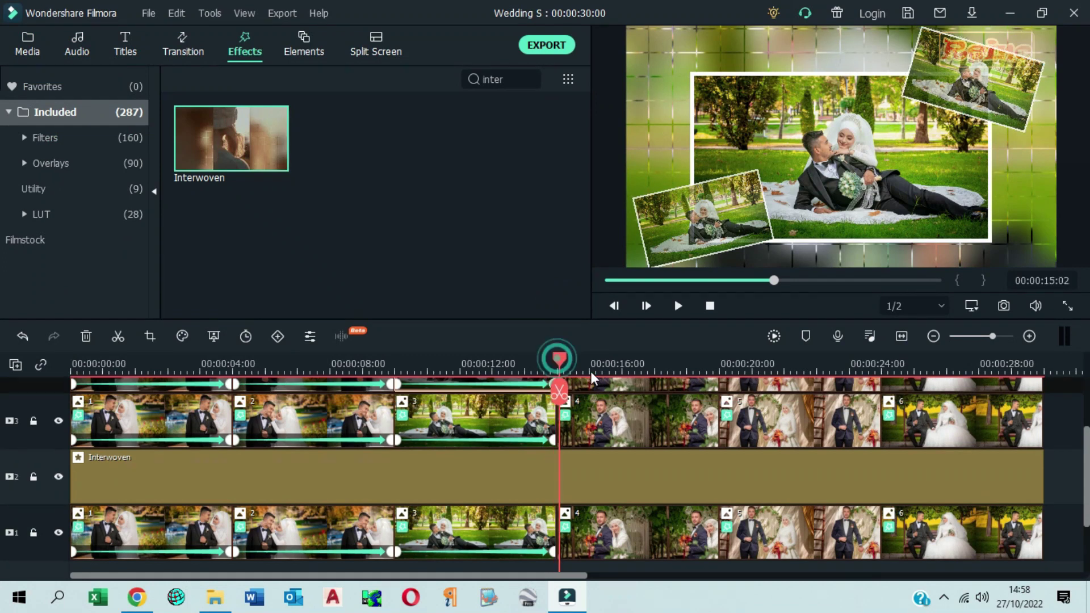
left_click_drag(555, 359, 646, 359)
left_click_drag(811, 164, 747, 165)
left_click(734, 248)
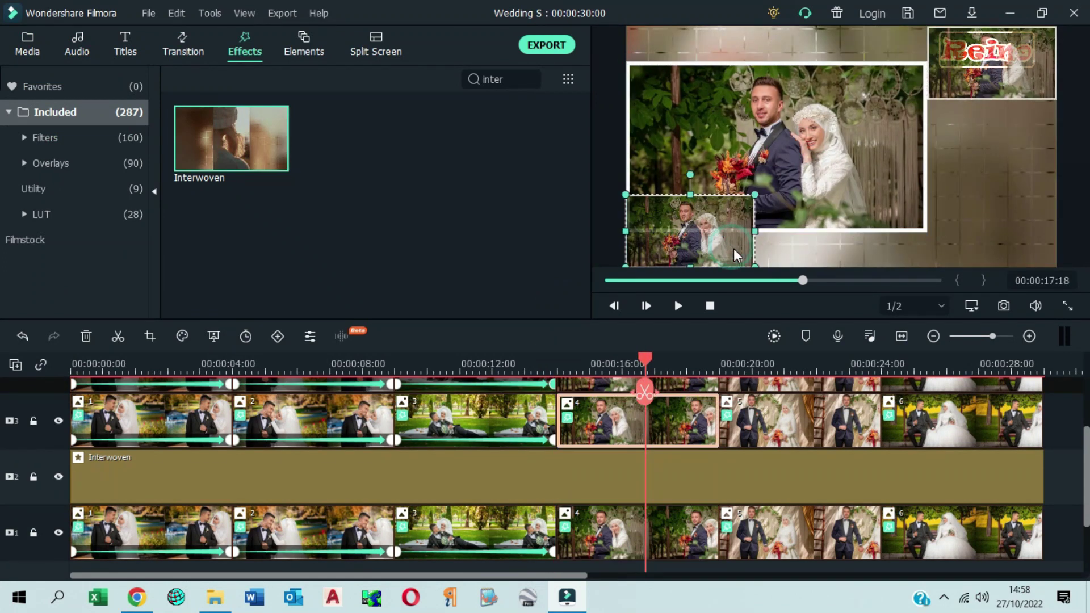
left_click_drag(734, 247, 694, 248)
left_click_drag(1023, 62, 920, 71)
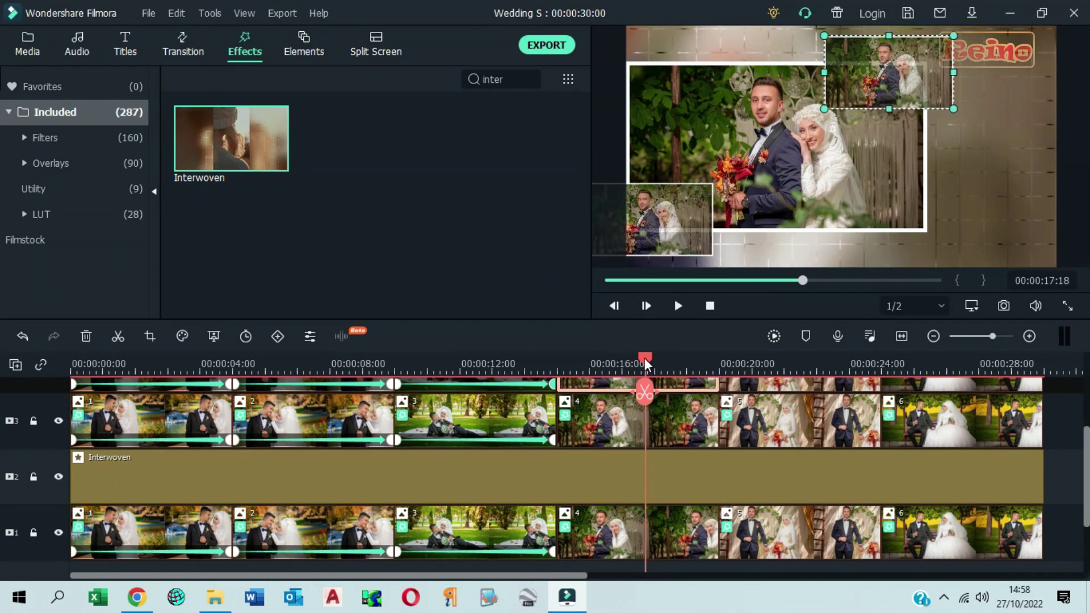
Add starting animation keyframes at 00:00:15:01 to the photo 4 clips on all three photo tracks
key("Up")
left_click(559, 359)
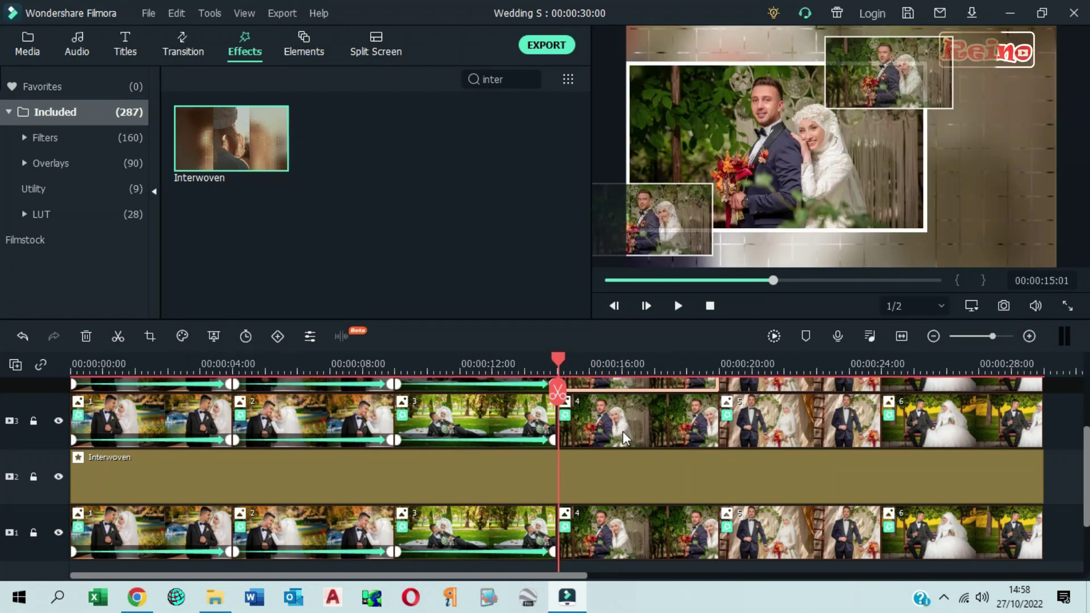
scroll(622, 431, "up", 1)
double_click(622, 431)
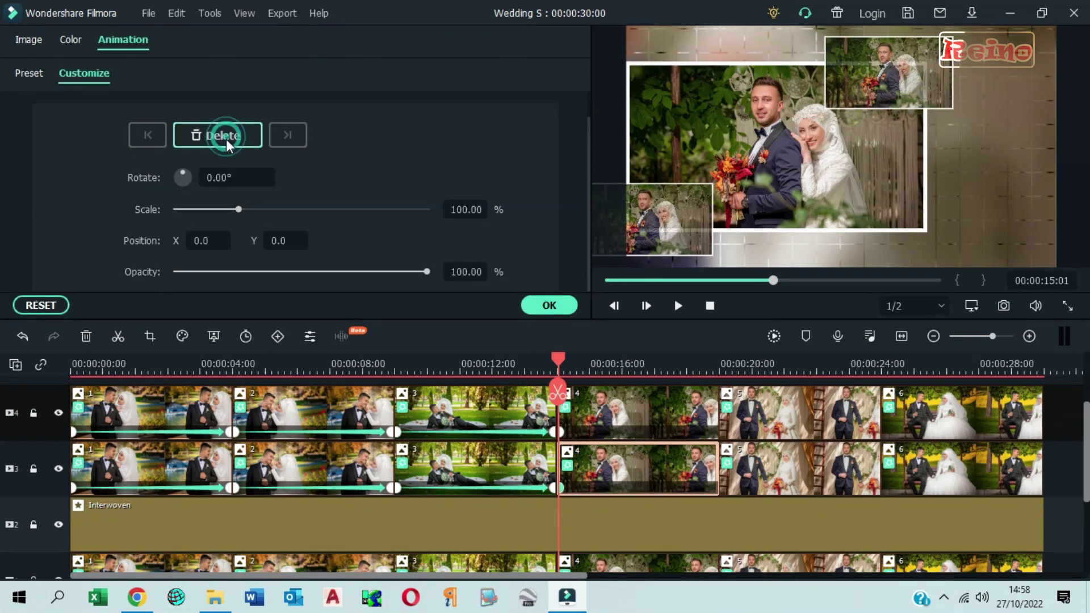
left_click(217, 135)
left_click(218, 135)
At 00:00:19:24, keyframe all photo 4 images shifted right, with the lower small copy at X 82, Y 0, and apply the animation
left_click_drag(574, 363, 718, 360)
left_click_drag(889, 69, 963, 74)
left_click_drag(870, 131, 935, 130)
left_click_drag(663, 206, 727, 205)
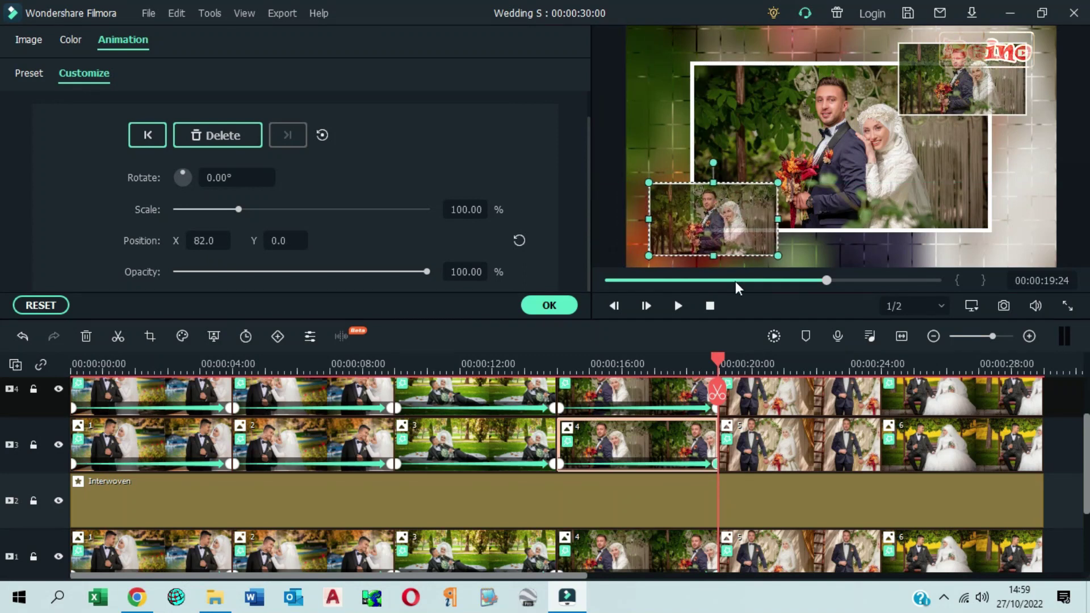
left_click(559, 305)
Move the large photo 5 and its lower small copy down, with the small copy partly past the frame's bottom edge
left_click(764, 364)
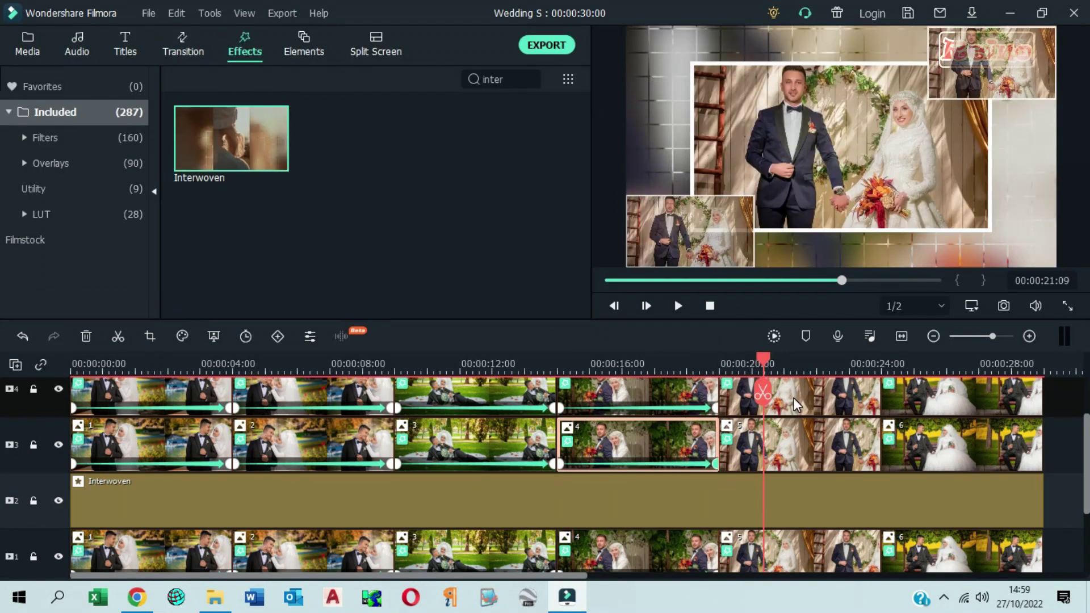
left_click_drag(724, 250, 731, 275)
left_click(849, 154)
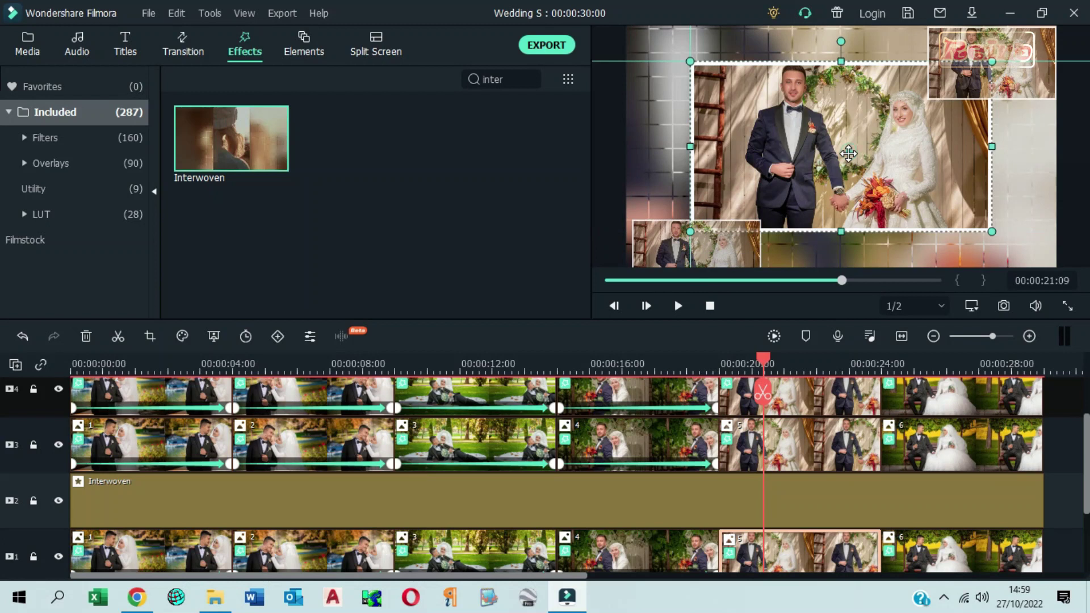
left_click_drag(849, 153, 849, 194)
Lower the upper small copy of photo 5 and tilt it counterclockwise, and tilt the lower small copy clockwise
left_click_drag(991, 63, 985, 127)
left_click(696, 241)
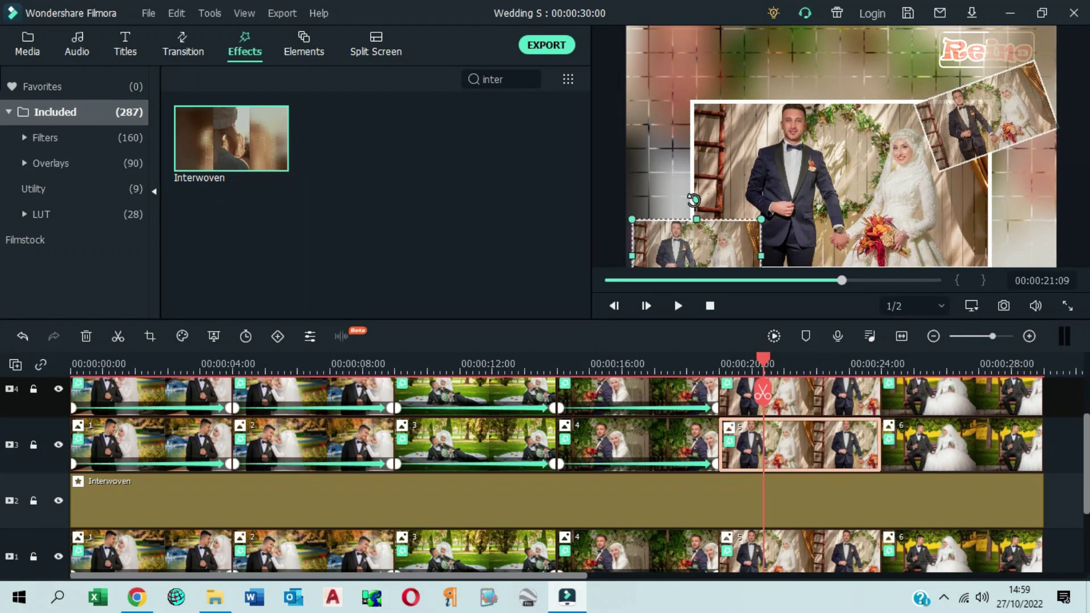
left_click_drag(694, 200, 717, 198)
Add starting animation keyframes at 00:00:20:00 to the photo 5 clips on tracks 4, 3 and 1
left_click(720, 366)
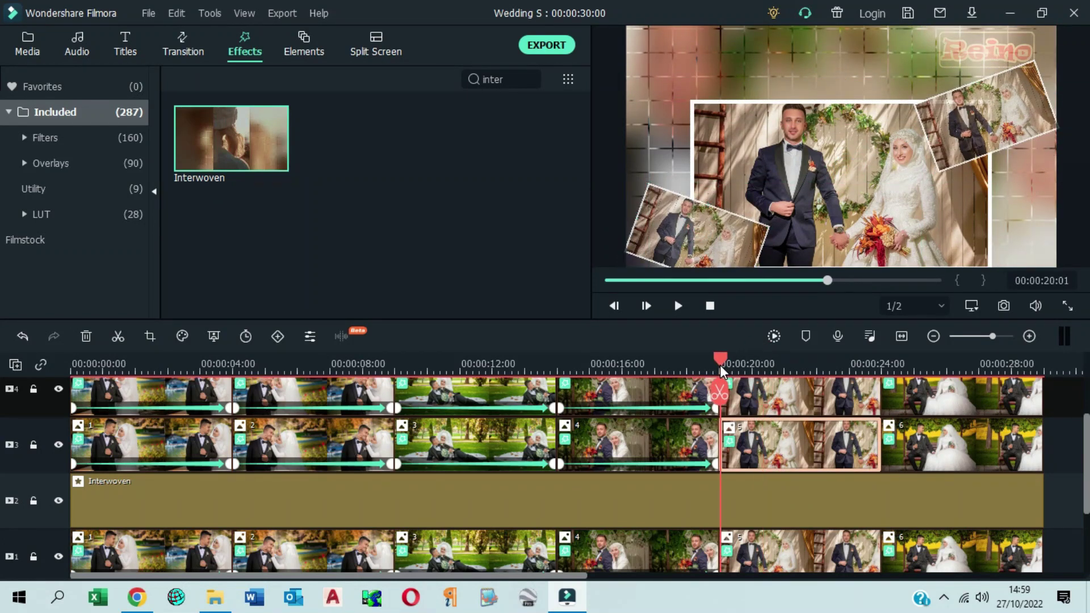
scroll(818, 450, "up", 1)
left_click(817, 422)
left_click(278, 337)
left_click(801, 466)
left_click(217, 135)
scroll(801, 483, "down", 3)
left_click(801, 508)
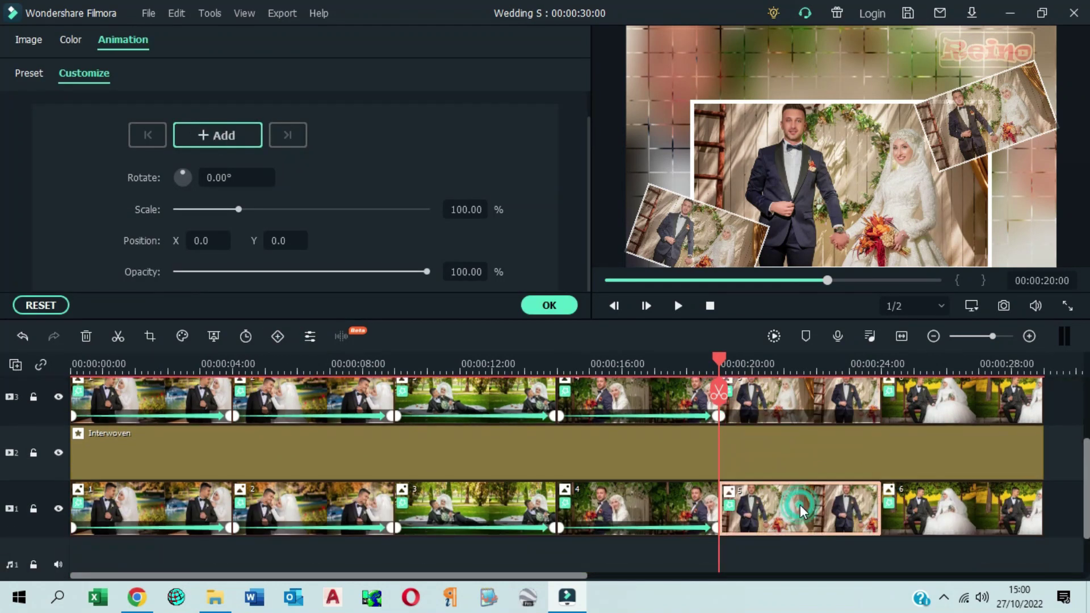
left_click(238, 143)
At 00:00:24:24, keyframe the large photo 5 and its small copies shifted upward, and apply the animation
left_click_drag(719, 359, 882, 380)
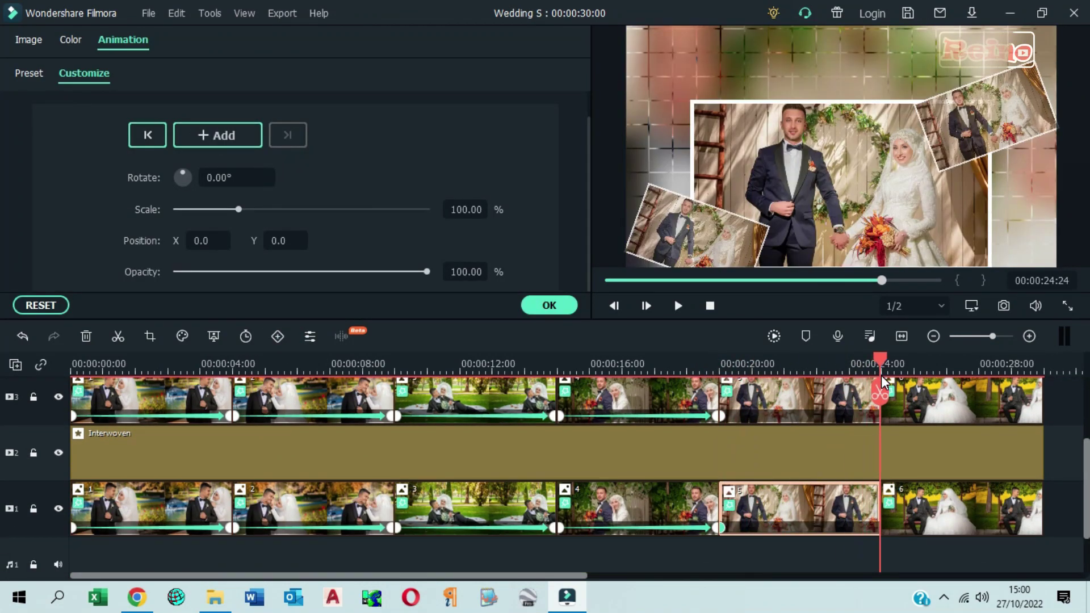
left_click_drag(841, 205, 831, 167)
left_click_drag(690, 234, 697, 211)
left_click(549, 305)
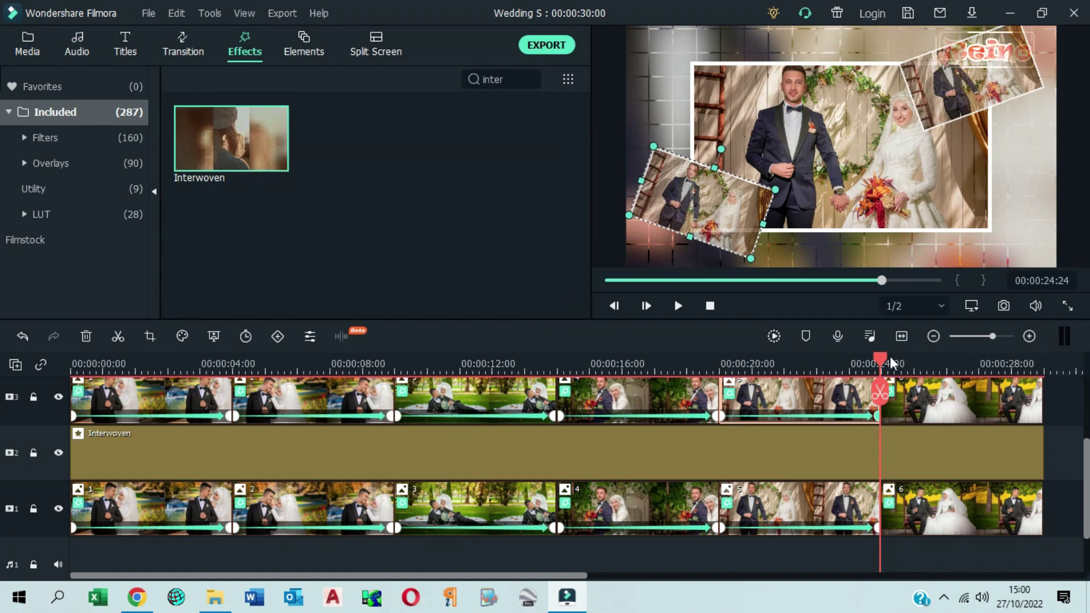
Tilt the large photo 6 counterclockwise and shift it and its two tilted small copies toward the frame's left side
left_click(940, 363)
left_click(965, 508)
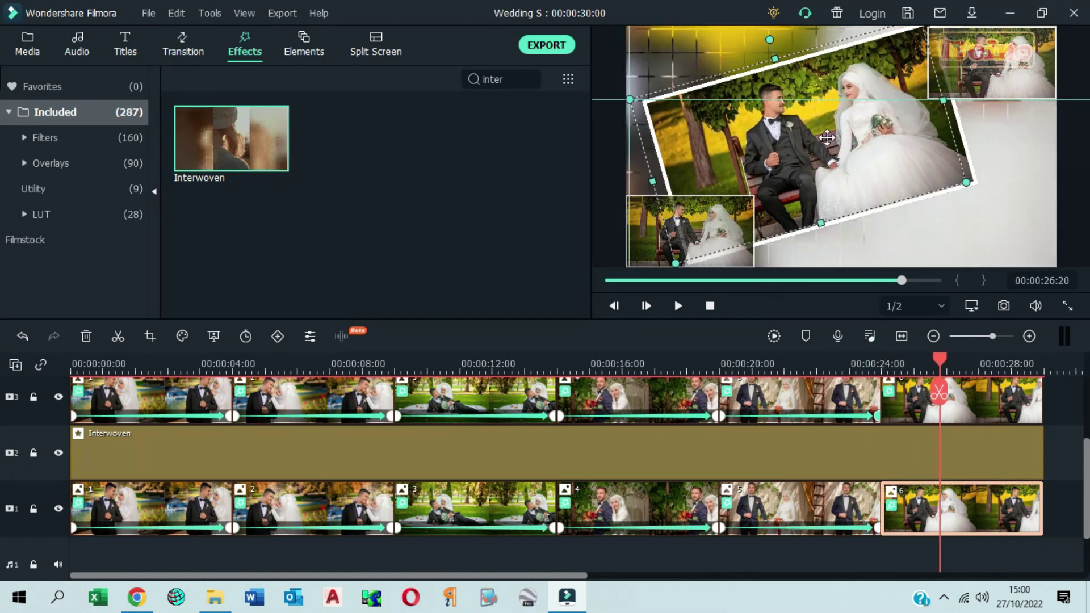
left_click(827, 137)
left_click(993, 92)
left_click_drag(993, 93, 912, 44)
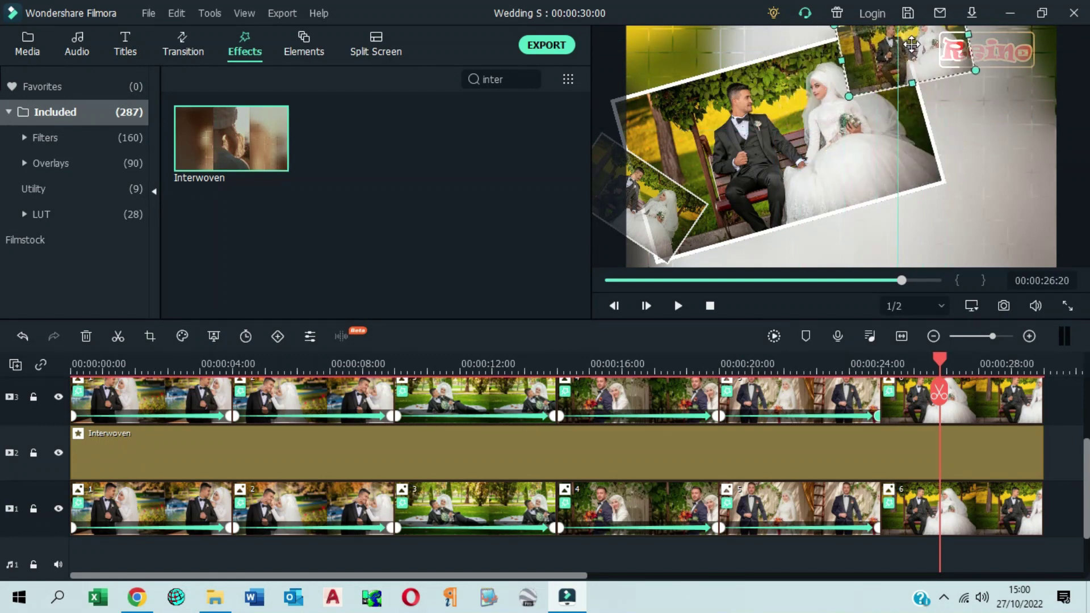
Add starting animation keyframes at 00:00:25:00 to the photo 6 clips on tracks 4, 3 and 1
left_click(884, 368)
left_click(884, 369)
scroll(937, 414, "up", 2)
left_click(278, 336)
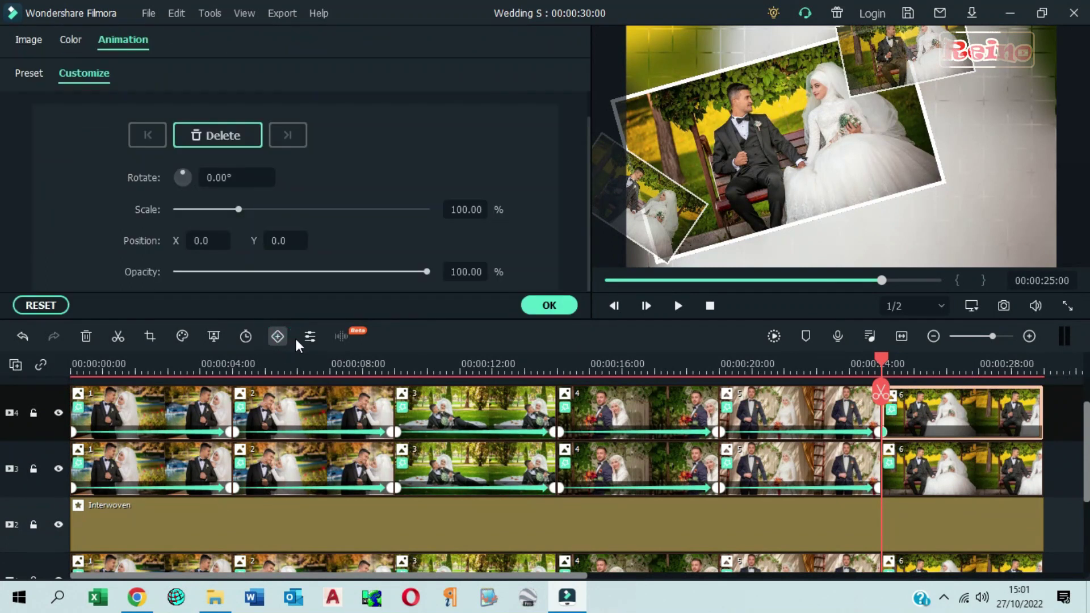
left_click(953, 468)
scroll(960, 483, "down", 2)
left_click(966, 499)
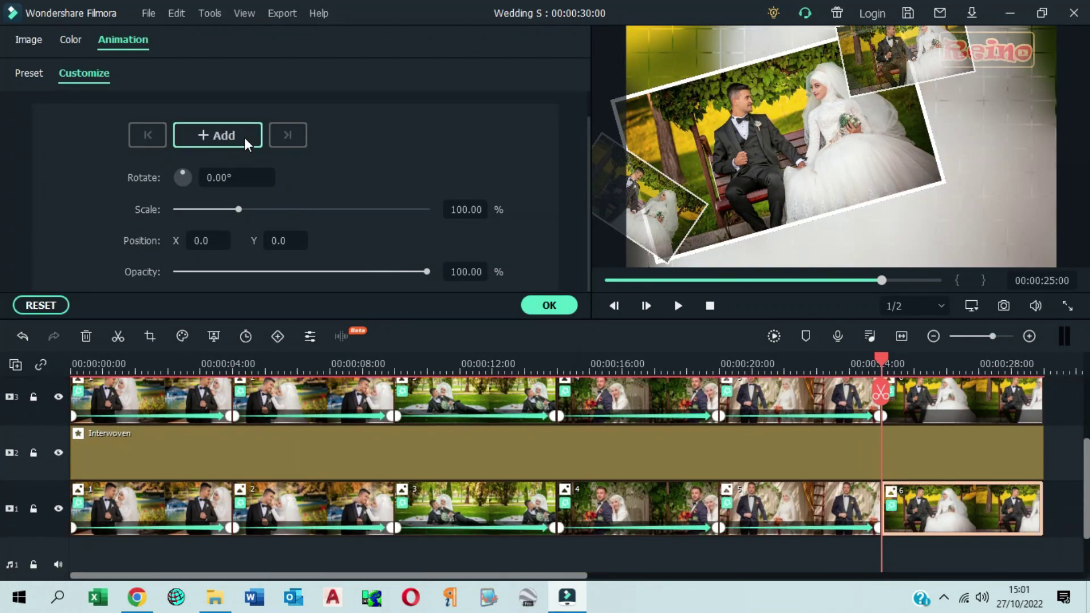
left_click(247, 142)
At 00:00:29:24, keyframe all photo 6 images shifted right, with the lower small copy at X 106, Y 0, and apply the animation
left_click_drag(881, 363, 1044, 373)
left_click_drag(917, 69, 991, 81)
left_click_drag(795, 108, 834, 127)
left_click_drag(653, 199, 721, 196)
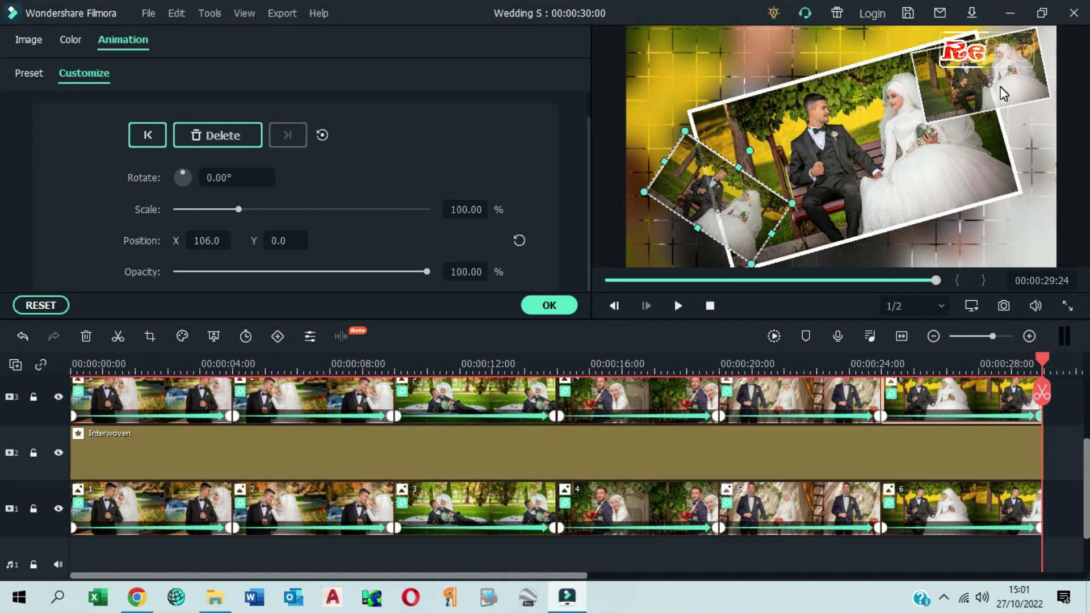
left_click(1004, 93)
left_click(567, 307)
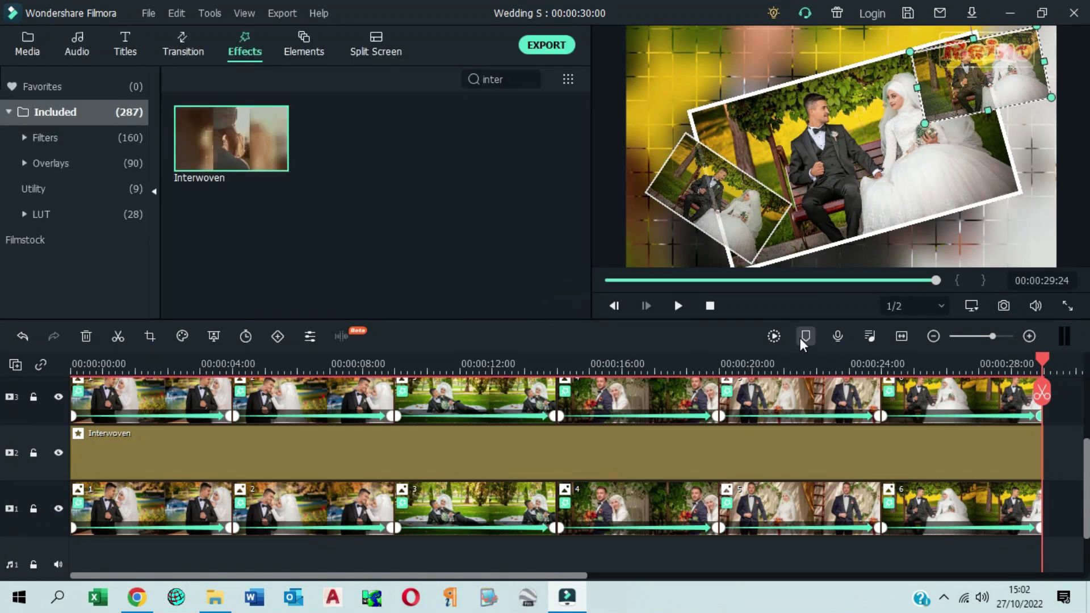
Play the slideshow from the beginning to check the photo animations, and stop playback
left_click(710, 306)
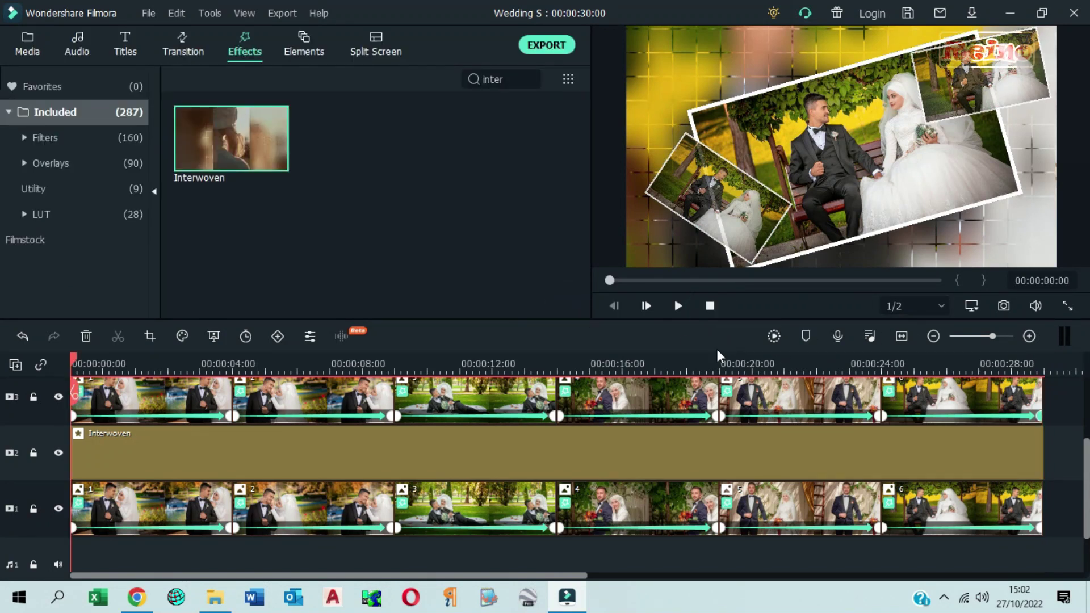
left_click(678, 307)
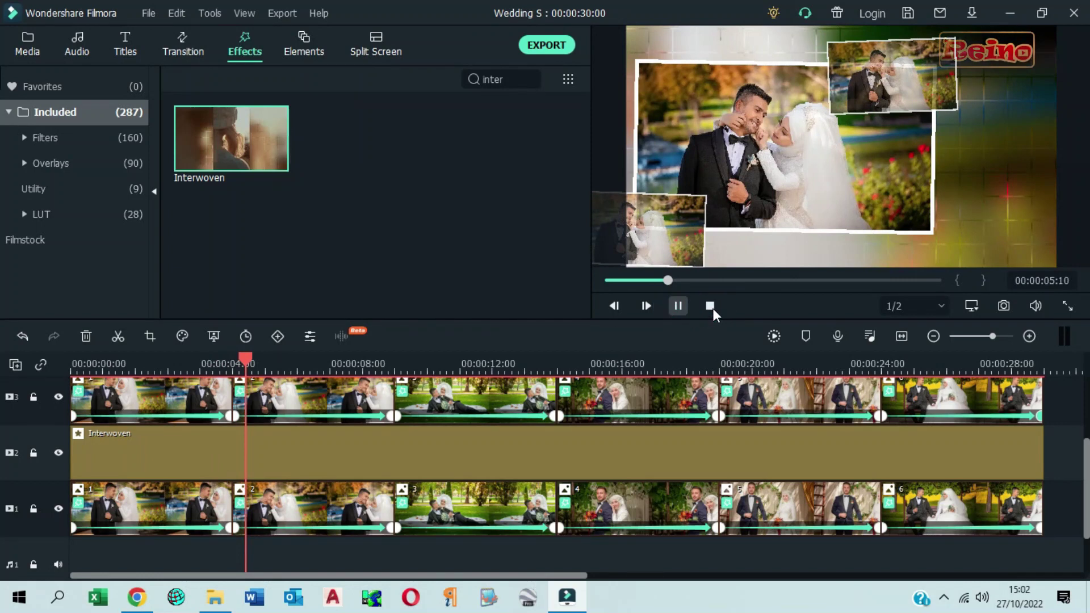
left_click(711, 306)
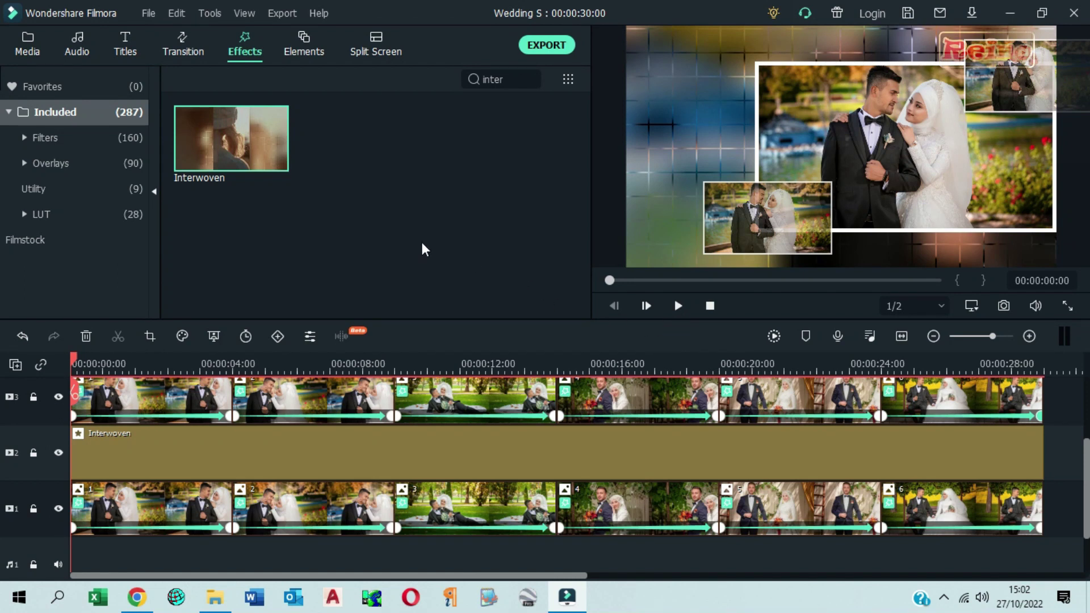
Insert the New Opener 27 title at the start of track 4, ahead of all photo clips and the Interwoven background
left_click(123, 50)
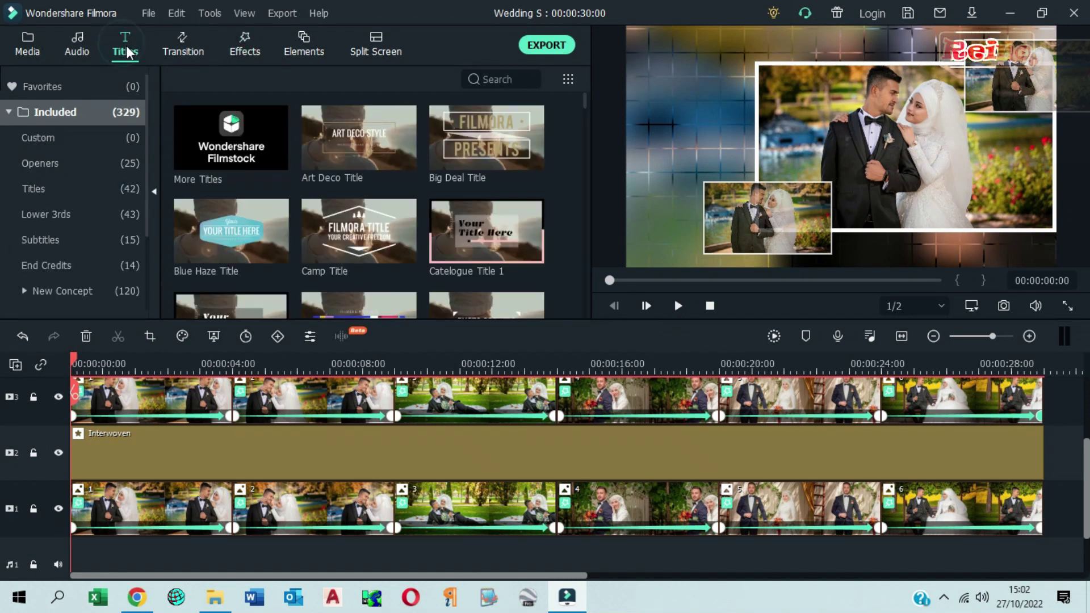
left_click_drag(584, 104, 592, 270)
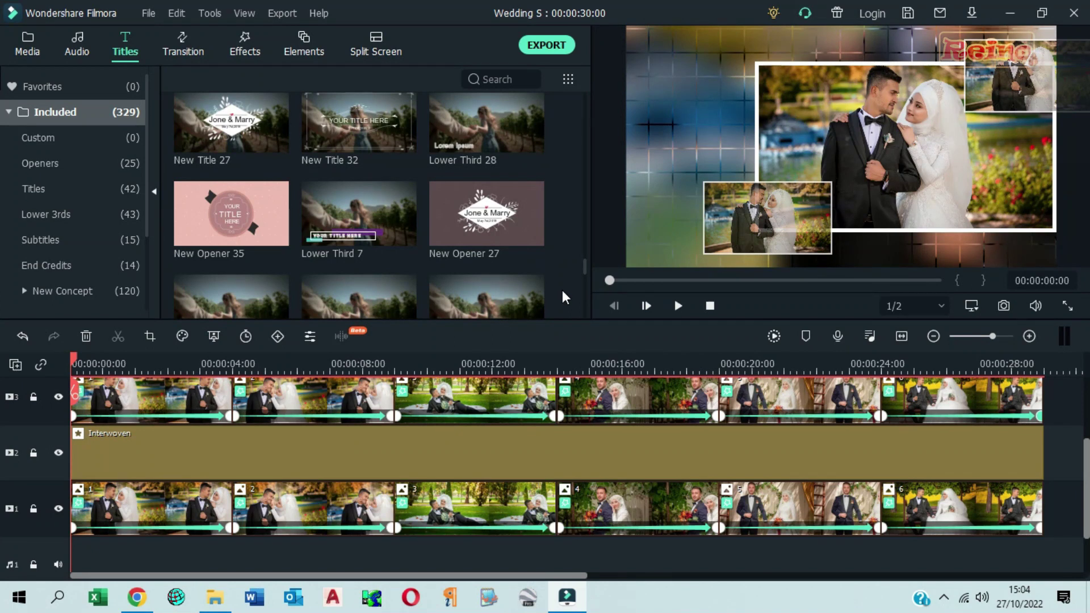
mouse_move(509, 221)
left_click_drag(510, 220, 540, 222)
scroll(5, 460, "up", 5)
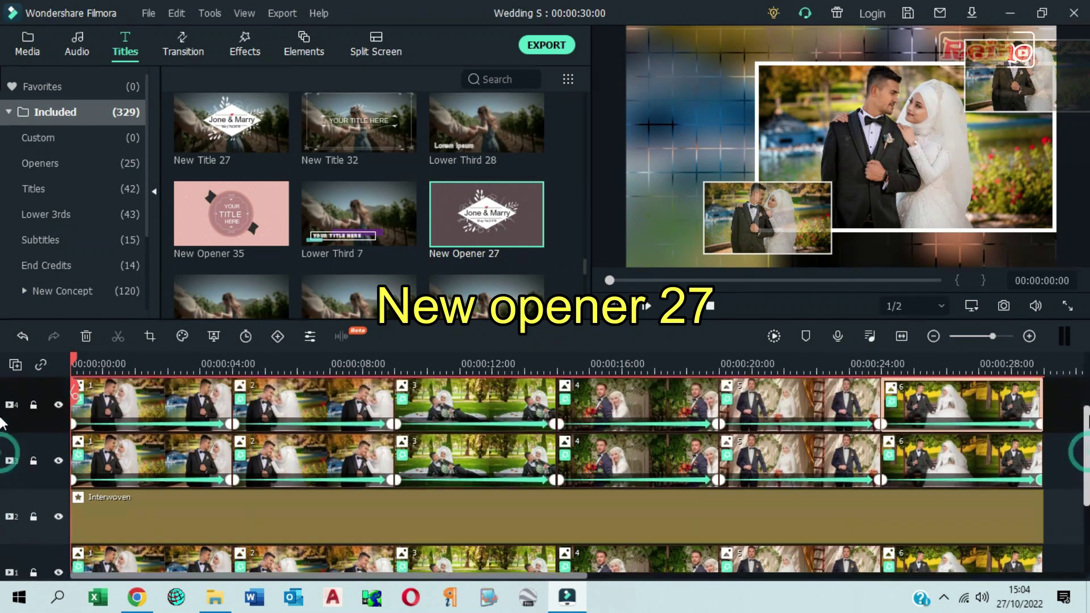
mouse_move(503, 227)
left_click_drag(510, 213, 71, 461)
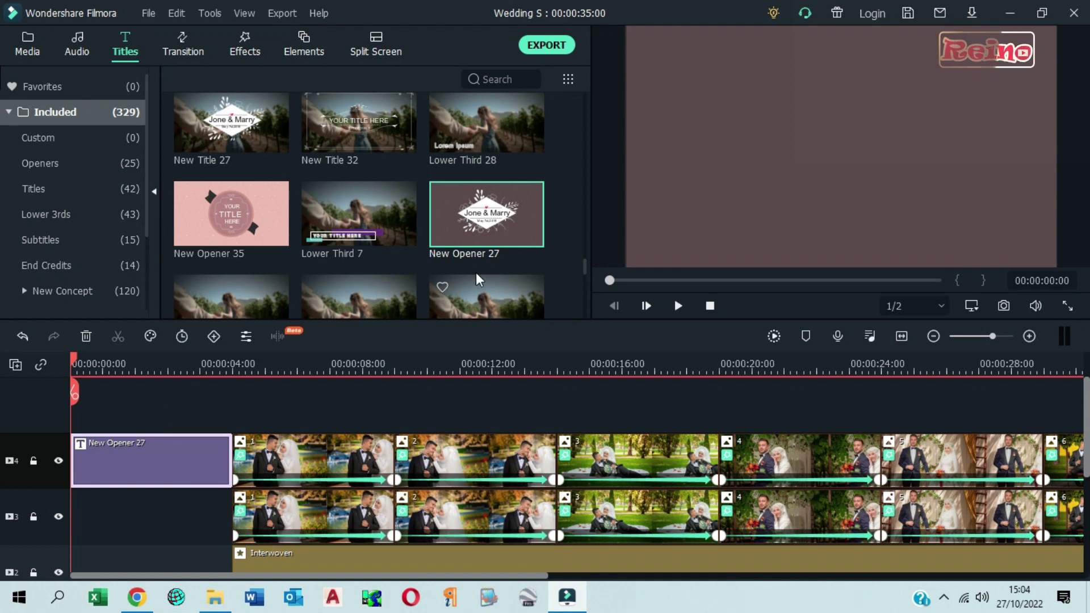
Add the Flash transition to the beginning of the photo 1 clips on tracks 4 and 3
left_click(28, 48)
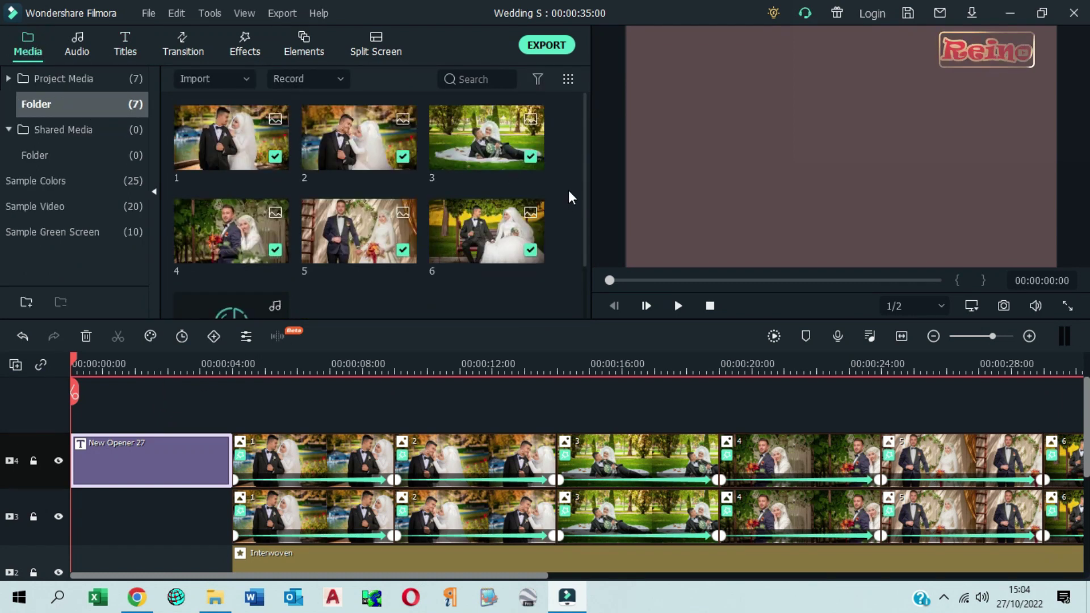
left_click(185, 46)
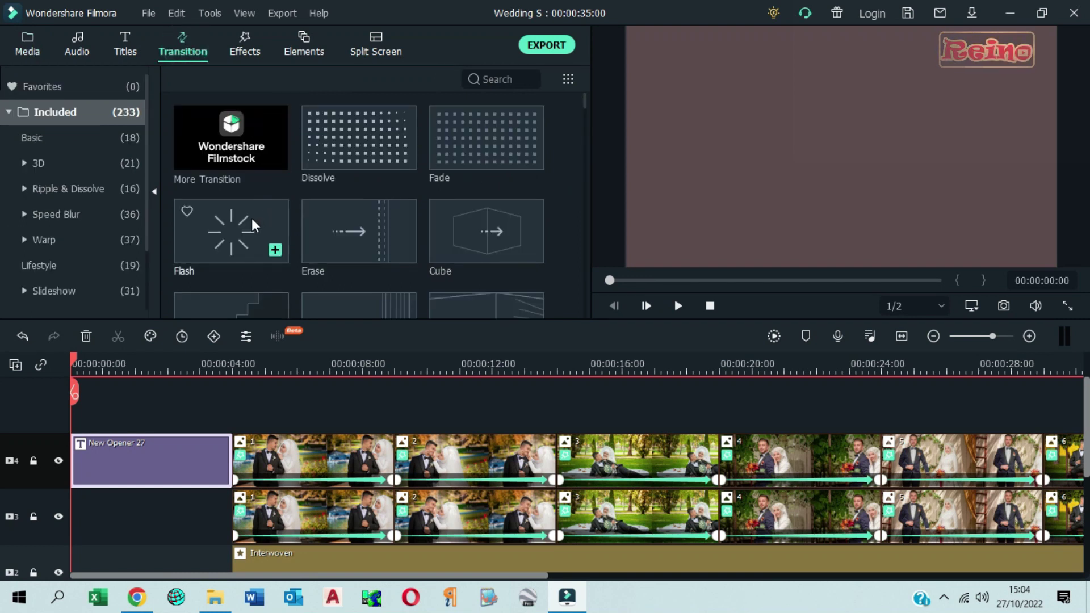
scroll(259, 212, "down", 3)
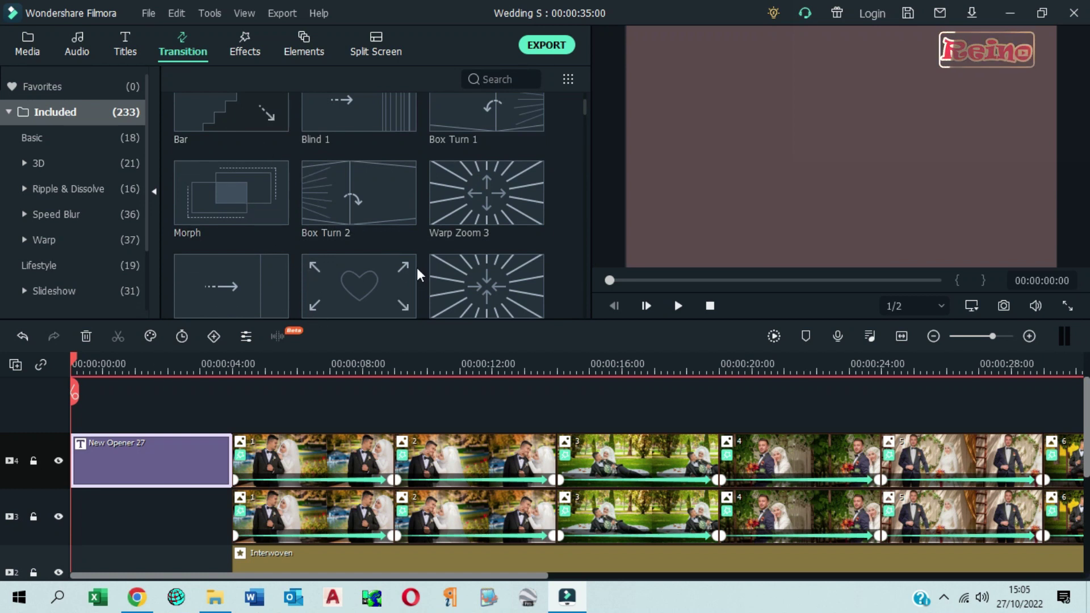
scroll(287, 232, "down", 5)
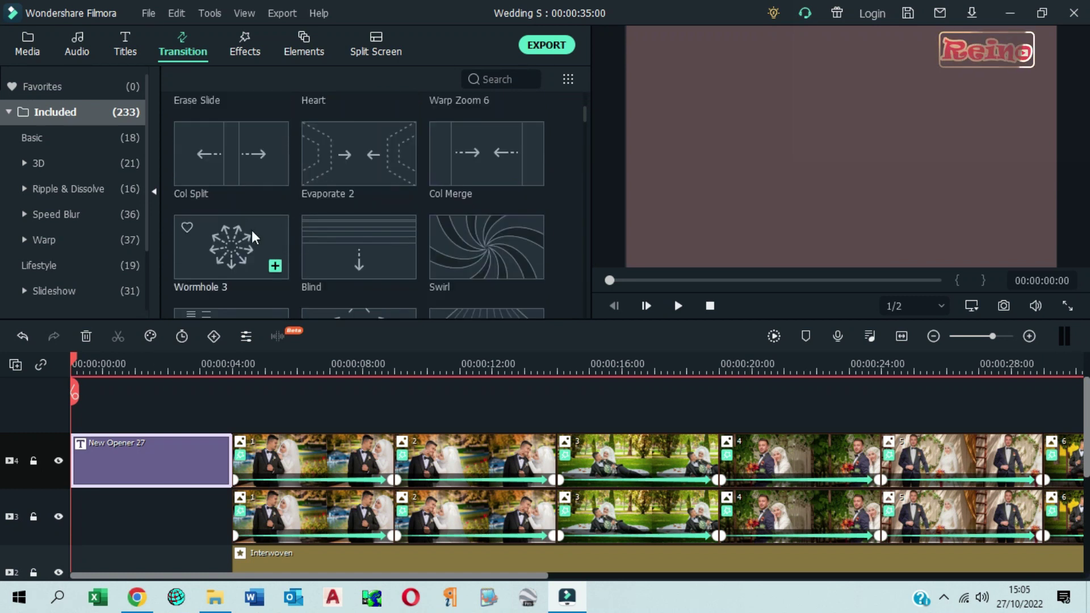
scroll(254, 209, "up", 10)
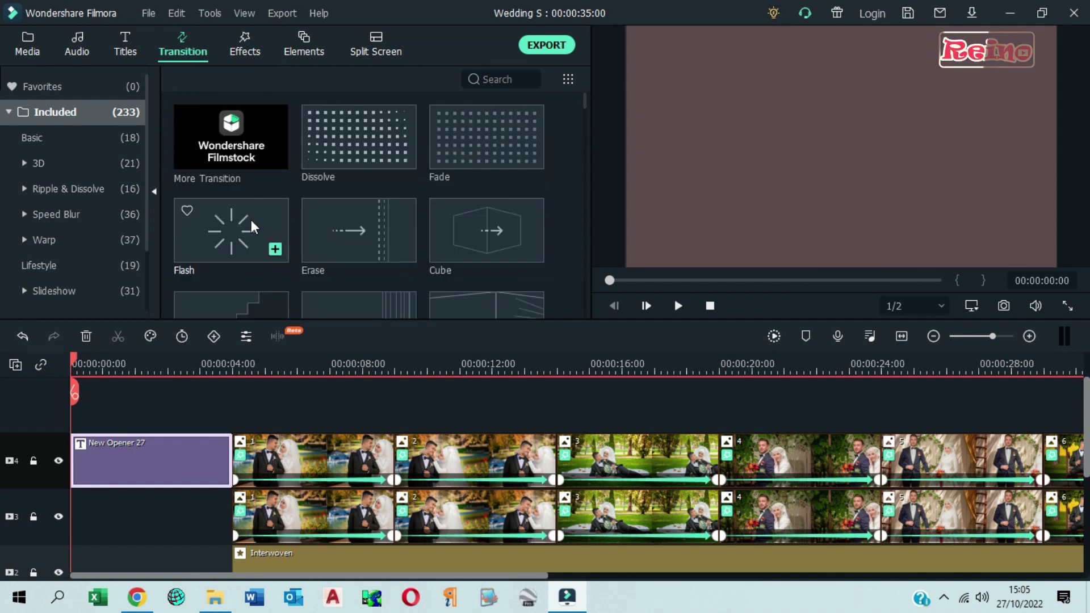
left_click_drag(231, 230, 254, 456)
left_click_drag(237, 236, 354, 445)
left_click_drag(330, 482, 281, 503)
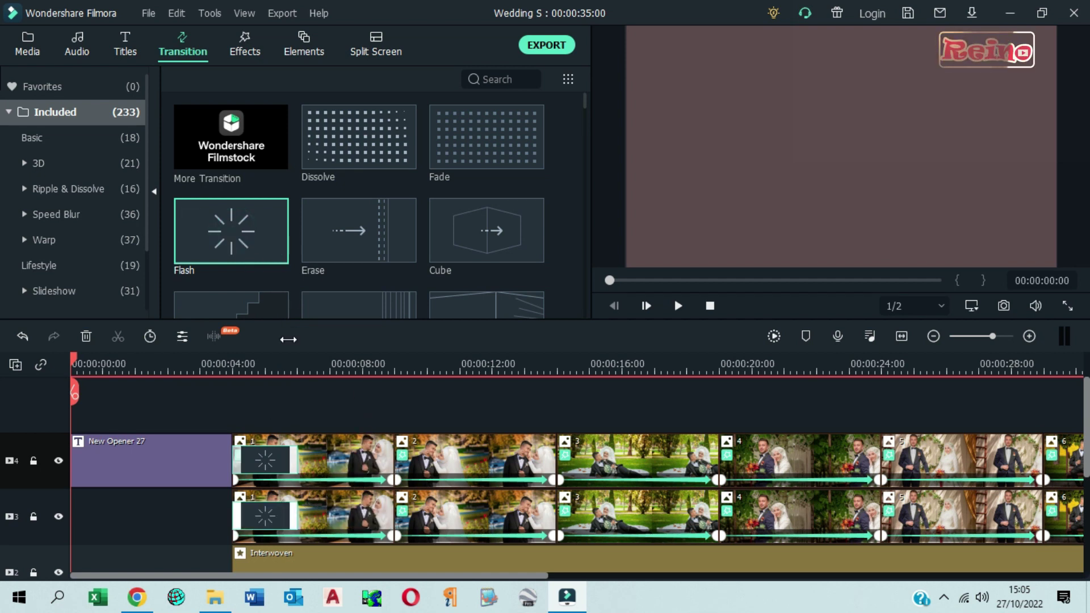
scroll(290, 269, "down", 3)
scroll(254, 177, "up", 2)
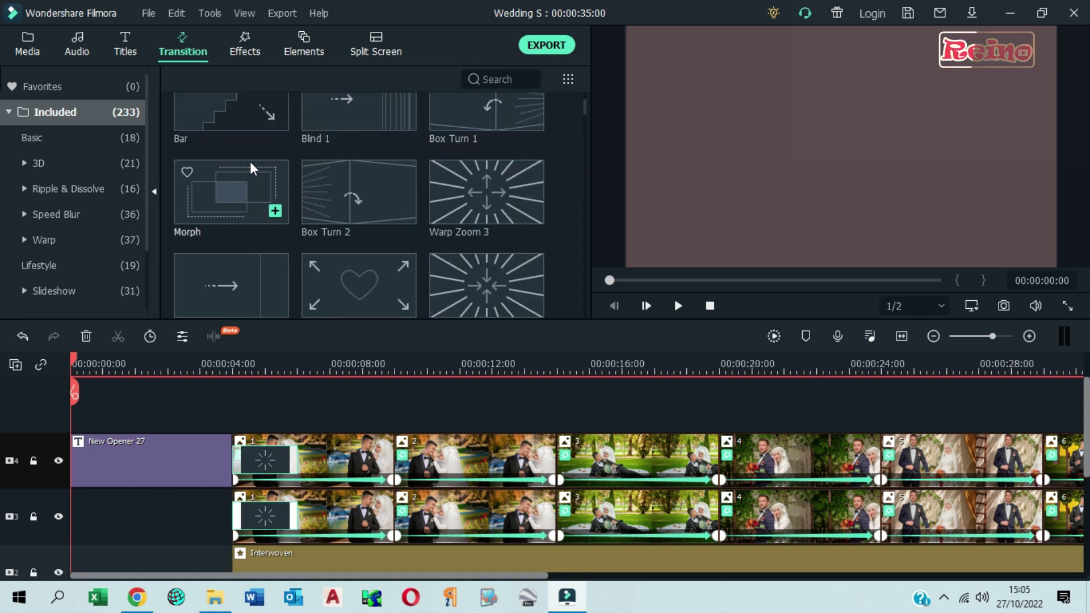
scroll(250, 161, "up", 2)
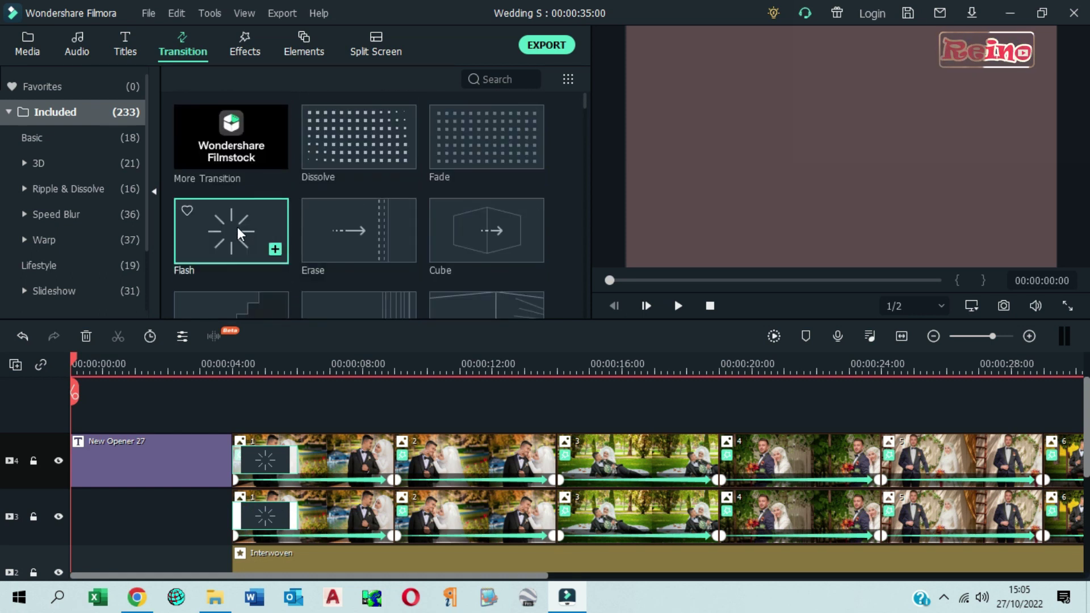
On track 1, add the Flash transition to the beginning of photo 1 and between photos 1 and 2
scroll(256, 562, "down", 1)
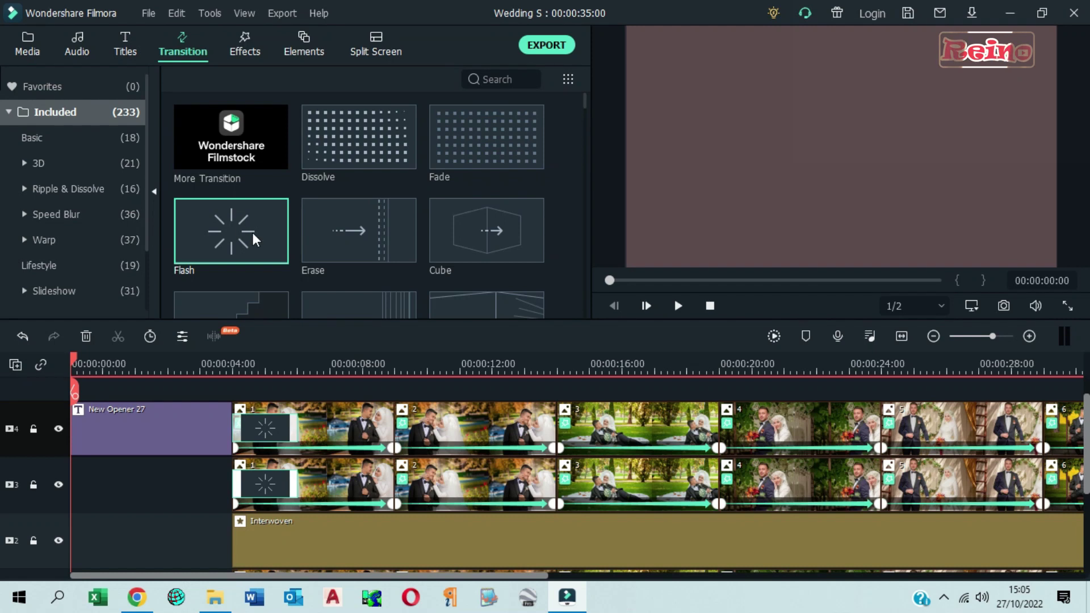
scroll(1045, 438, "down", 3)
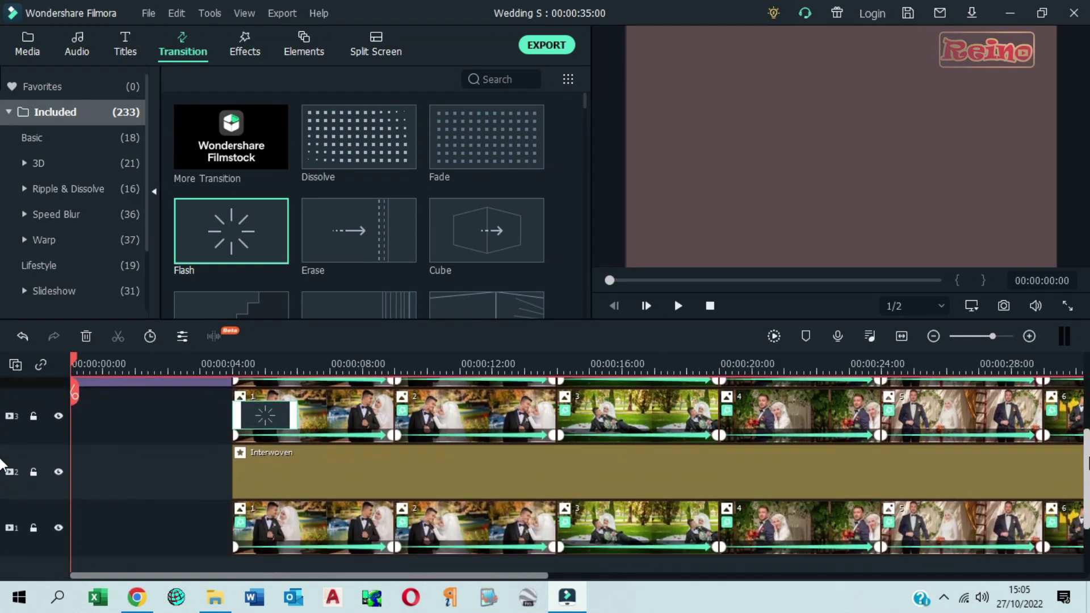
left_click_drag(271, 218, 246, 506)
left_click_drag(237, 226, 391, 509)
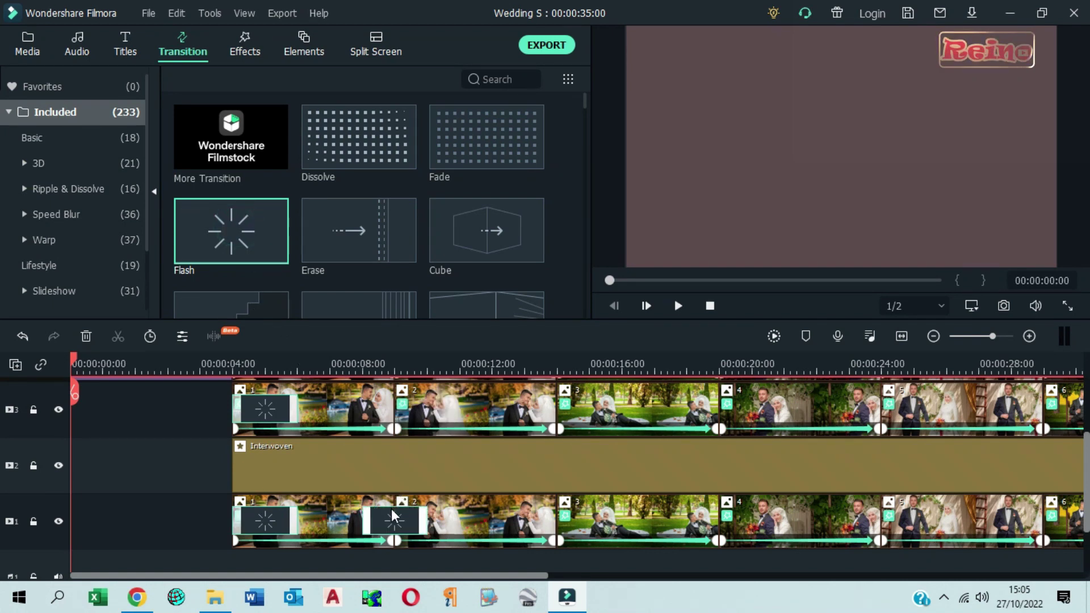
Add the Flash transition between photos 1 and 2 on tracks 3 and 4
left_click_drag(221, 221, 380, 400)
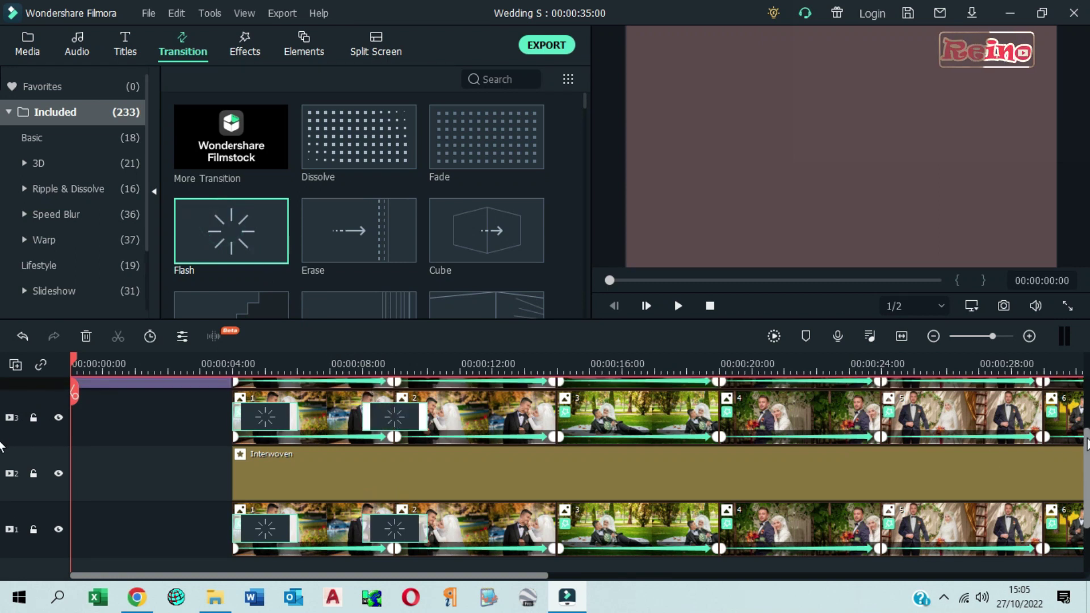
scroll(4, 446, "up", 2)
scroll(2, 417, "up", 1)
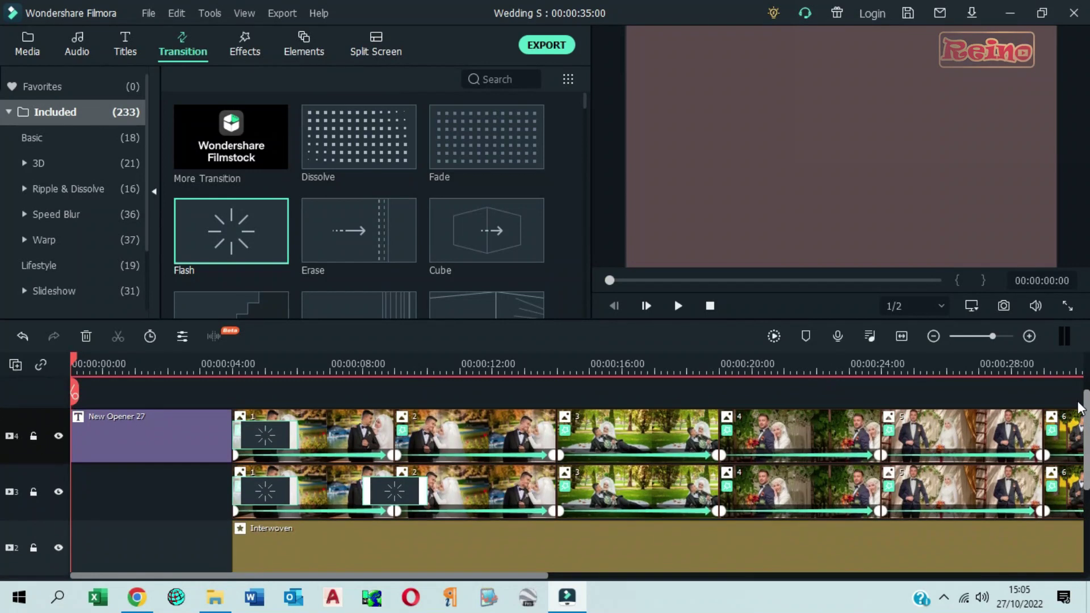
left_click(903, 336)
left_click_drag(229, 228, 331, 414)
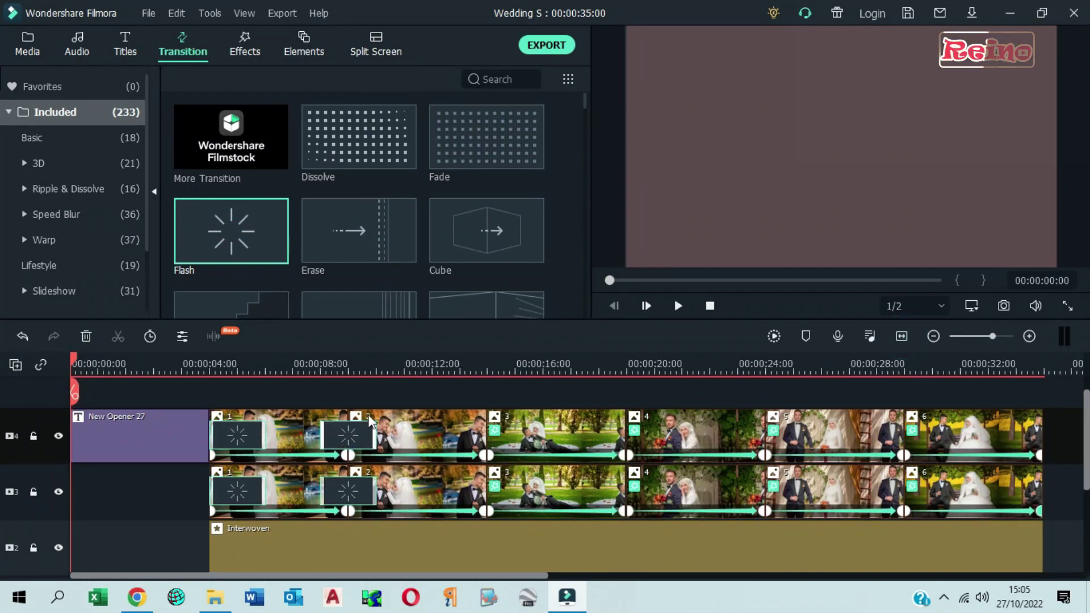
Add the Flash transition between photos 2 and 3 on all photo tracks, and at the remaining photo cuts on track 1
left_click_drag(231, 231, 472, 513)
scroll(474, 494, "down", 3)
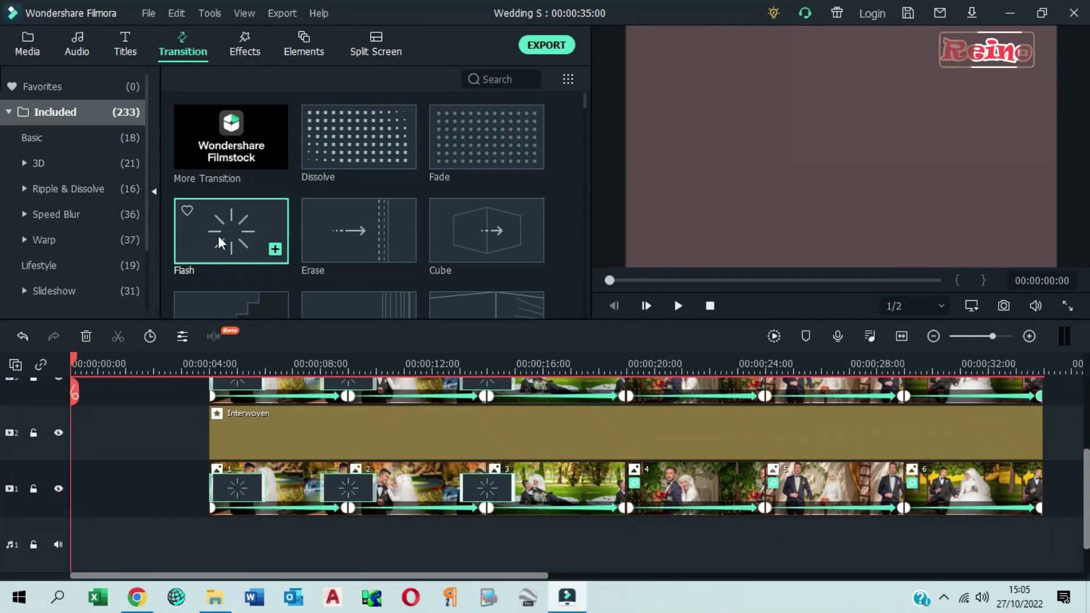
left_click(275, 249)
left_click(275, 248)
left_click(274, 248)
scroll(1, 466, "up", 1)
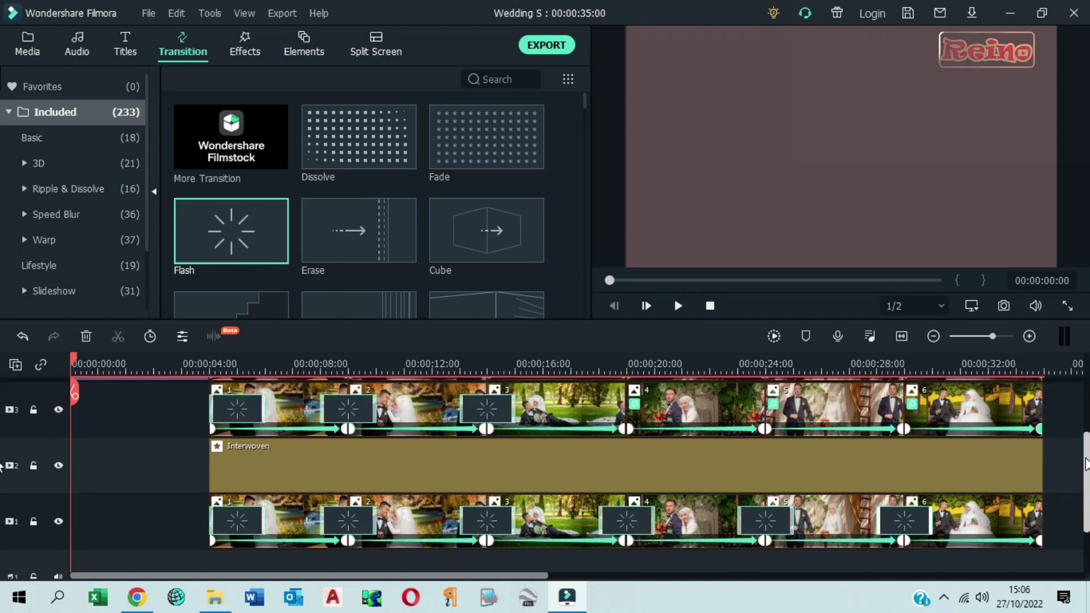
Add the Flash transition at the remaining cuts between photos 3, 4, 5 and 6 on tracks 3 and 4
scroll(1, 467, "up", 1)
left_click(275, 249)
left_click(275, 249)
left_click_drag(275, 248, 934, 483)
scroll(931, 500, "up", 1)
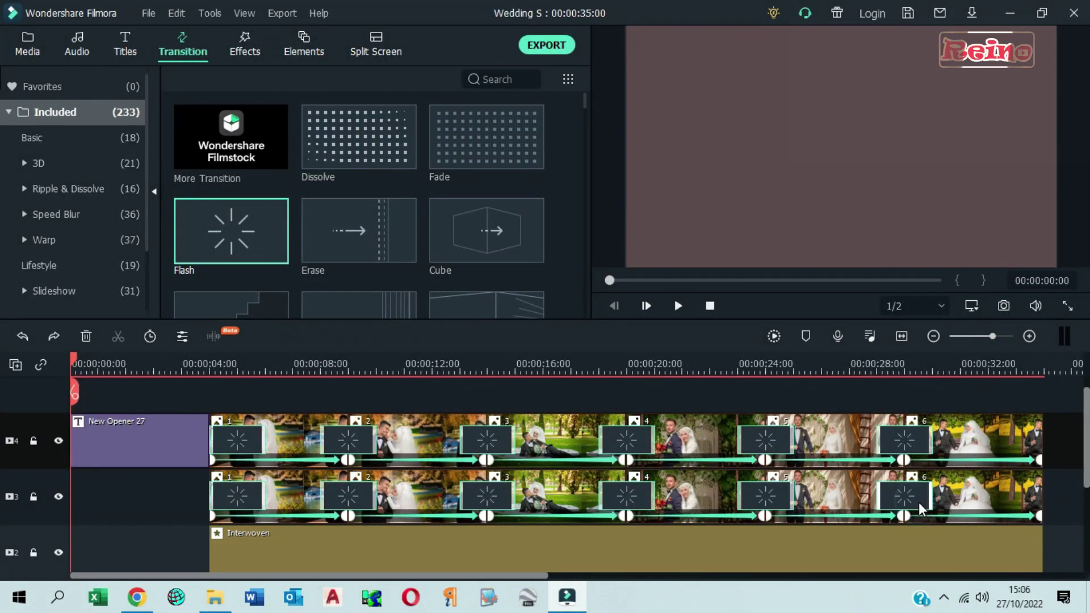
Set the Flash transition duration to 00:00:01:00 and apply it to all transitions
double_click(919, 502)
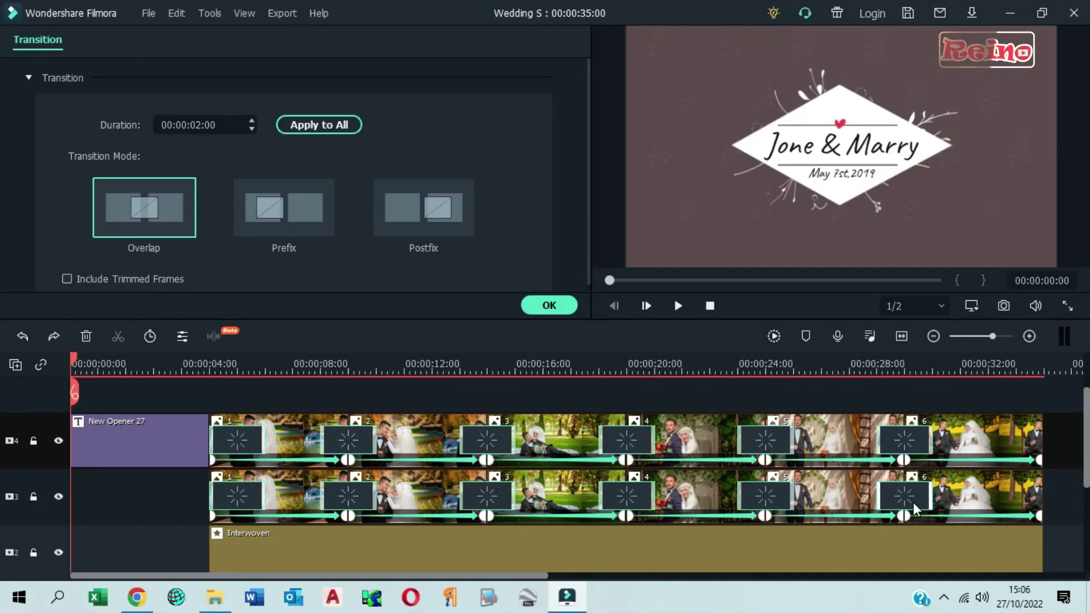
left_click(200, 125)
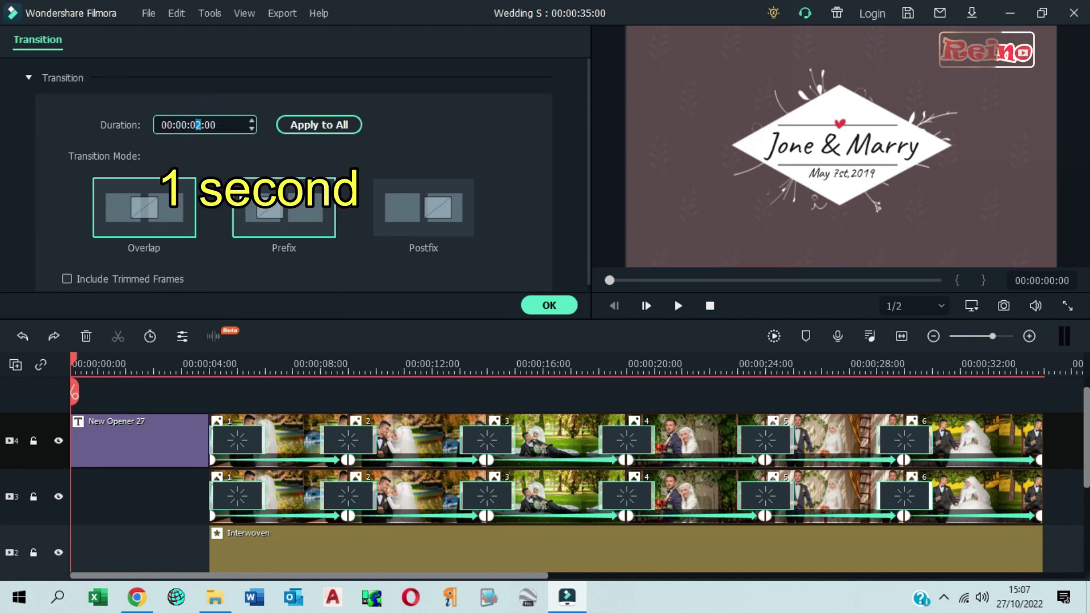
type("1")
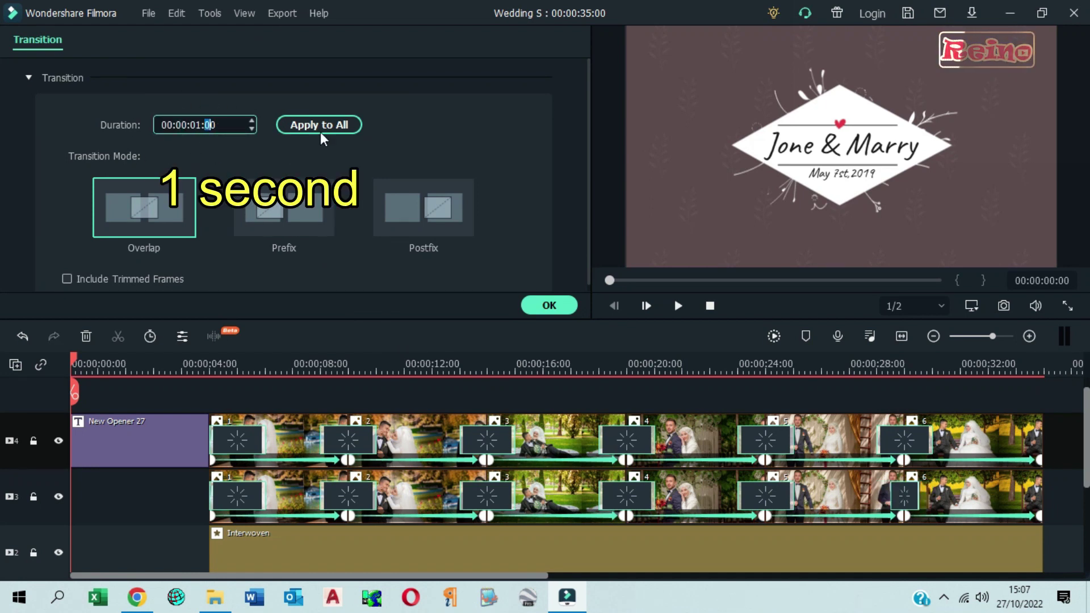
left_click(335, 125)
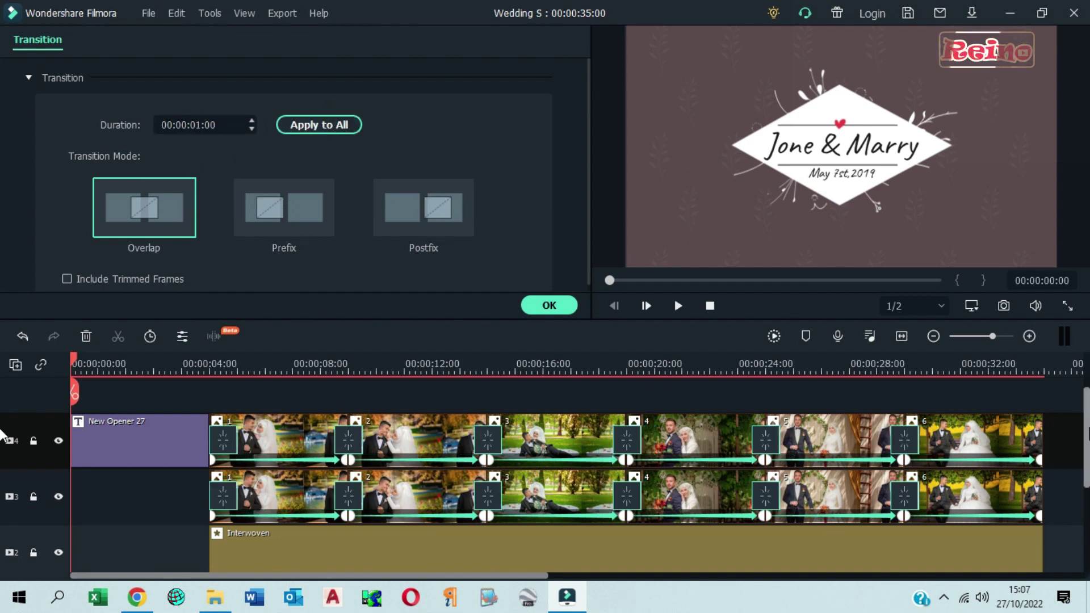
scroll(5, 449, "down", 2)
scroll(2, 449, "up", 2)
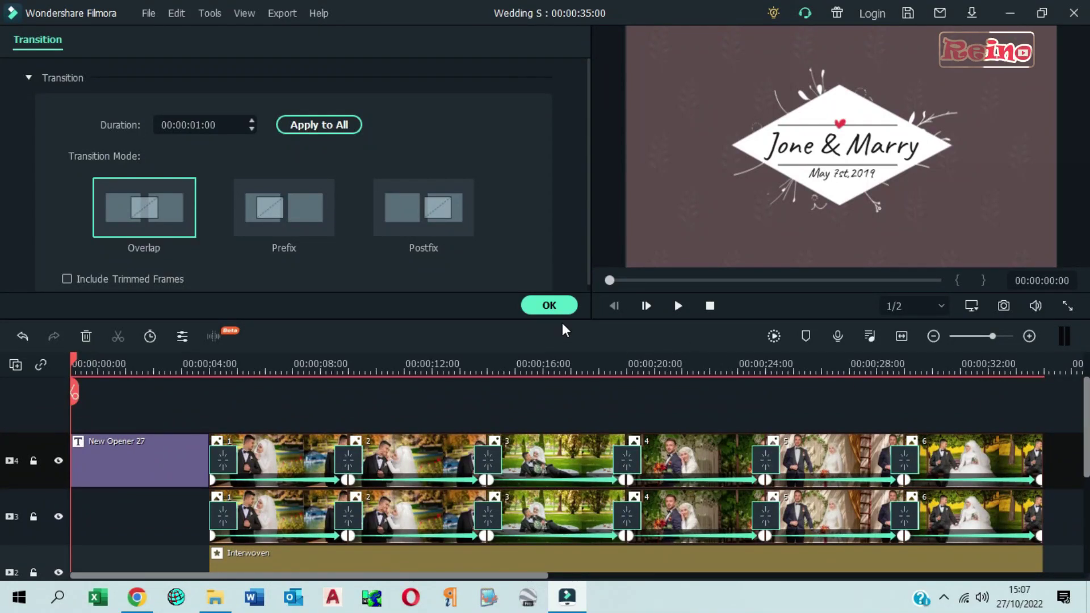
left_click(553, 306)
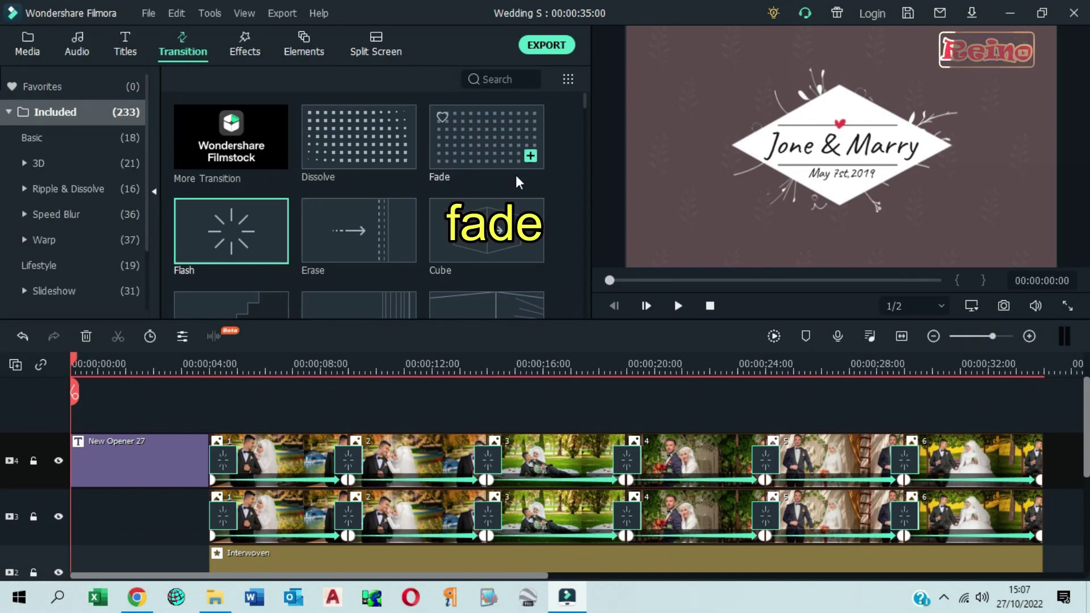
Add the Fade transition to the end of the photo 6 clips on tracks 4, 3 and 1
left_click_drag(484, 137, 1000, 464)
left_click_drag(487, 146, 1016, 517)
scroll(1075, 427, "down", 3)
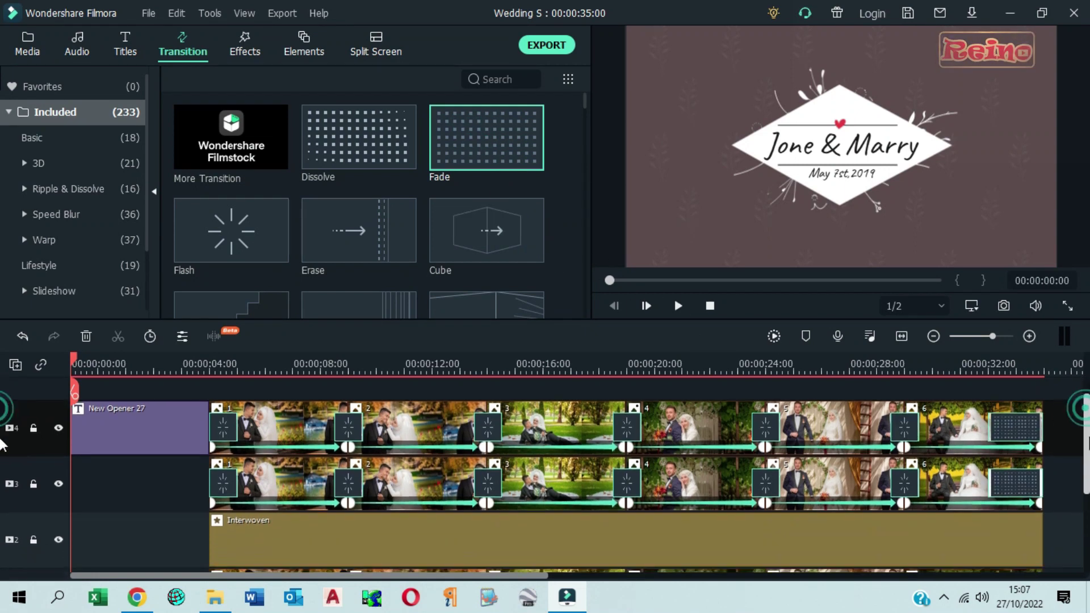
left_click_drag(486, 144, 1017, 480)
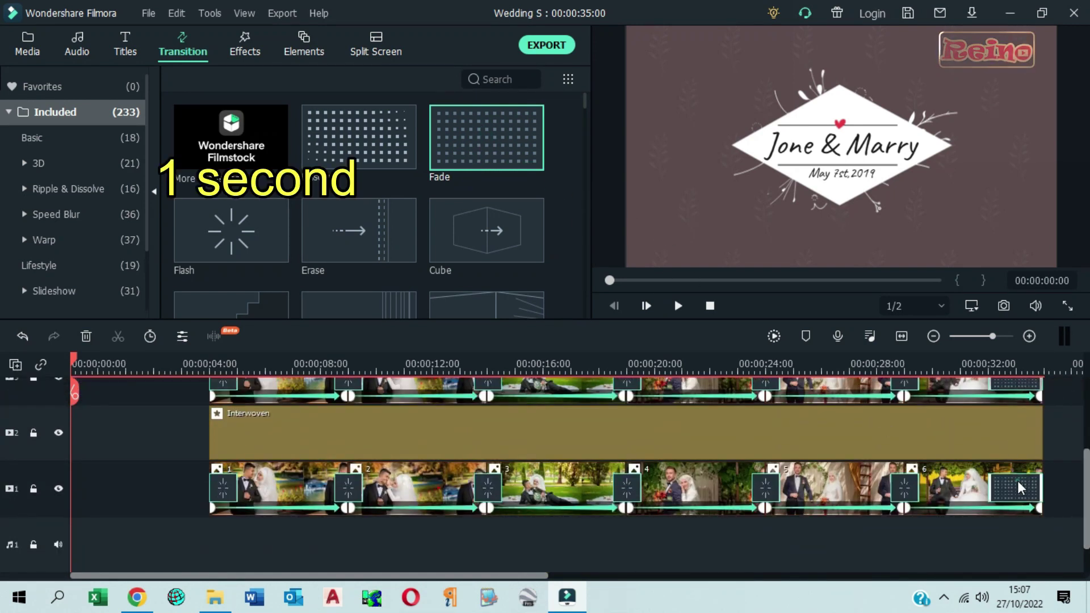
Set the Fade transition duration to 00:00:01:00 and apply it to all transitions
double_click(1017, 481)
left_click(198, 125)
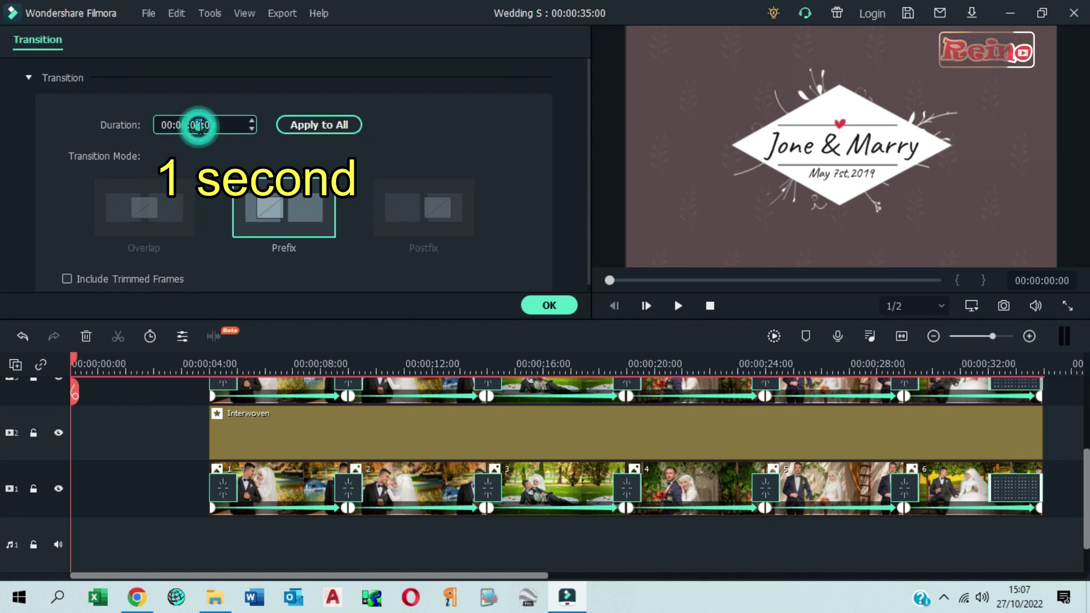
type("1")
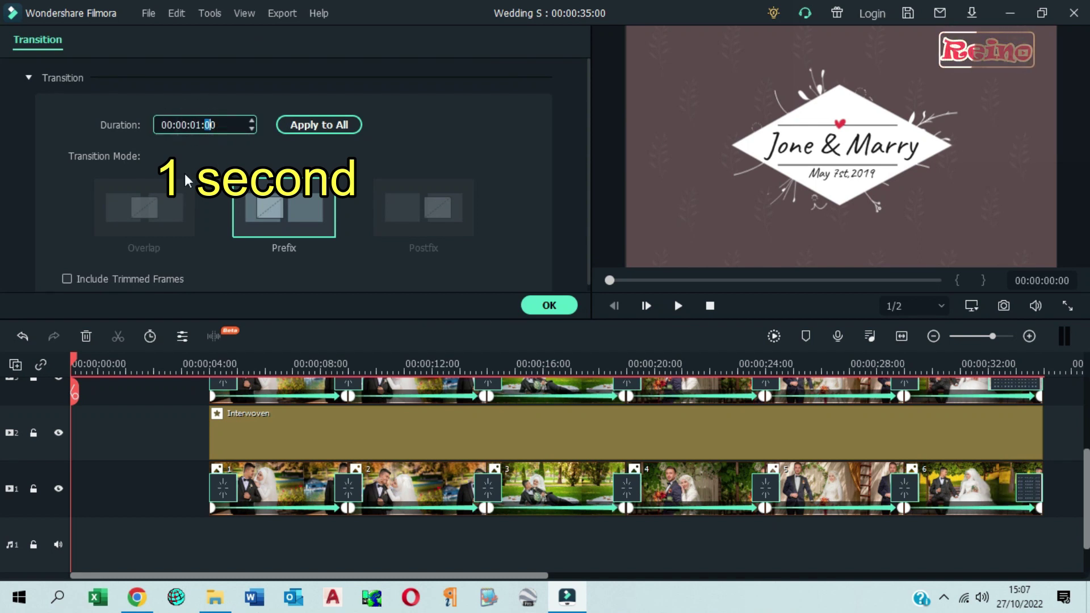
left_click(323, 125)
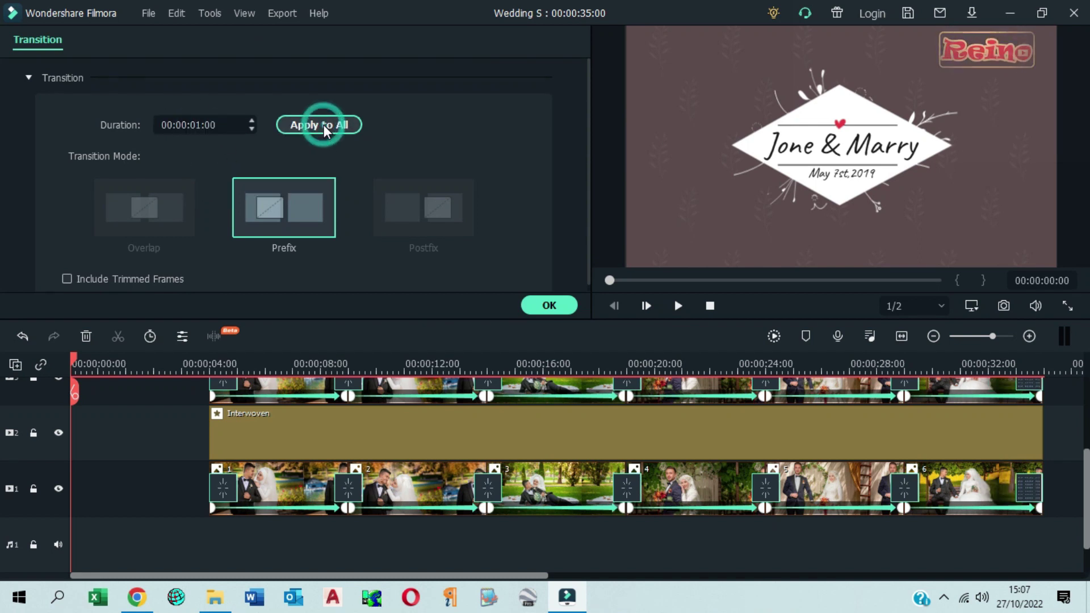
left_click(550, 305)
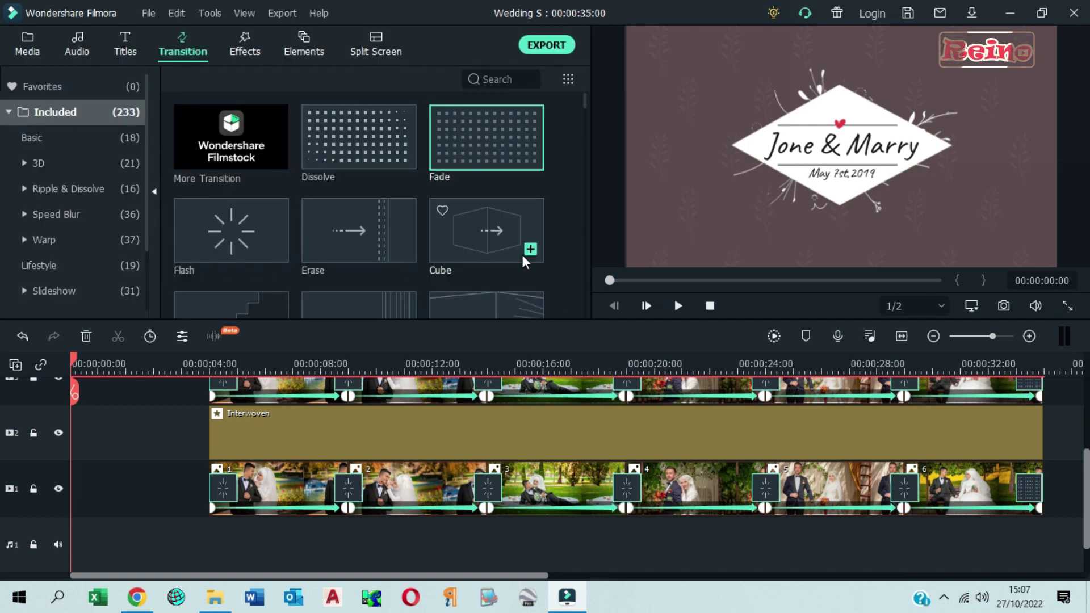
Add the music file Til Death Parts Us from the project media to audio track 1 at the start of the timeline
left_click(33, 52)
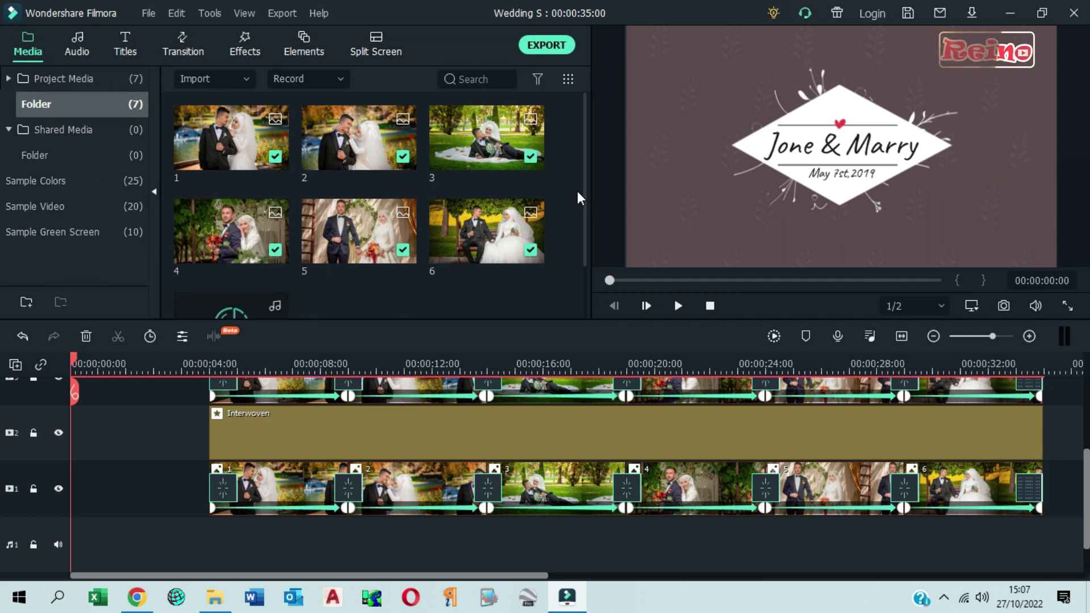
left_click_drag(584, 192, 585, 246)
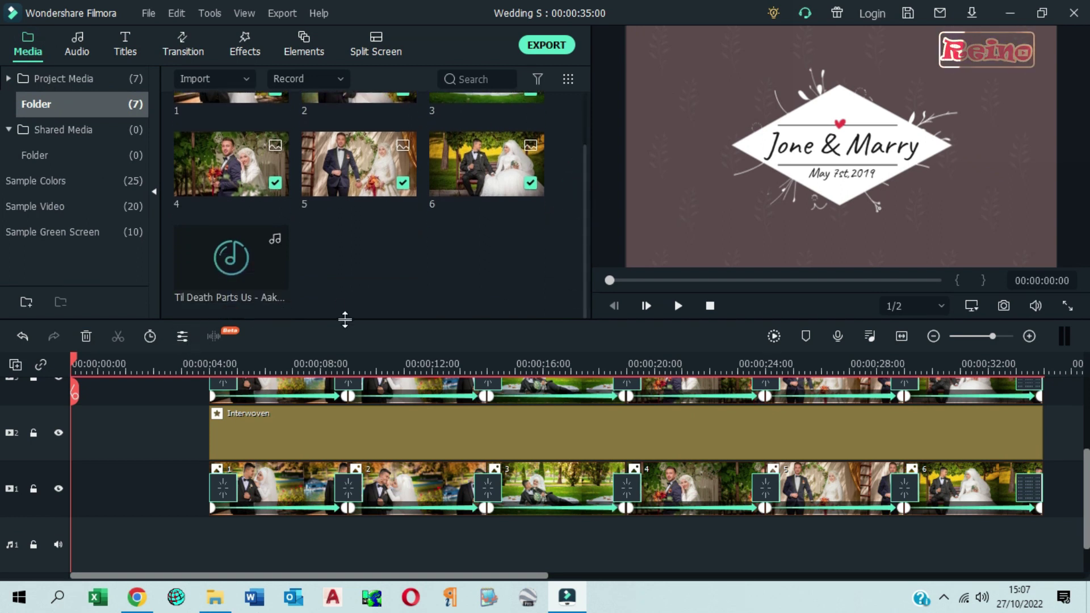
left_click(709, 306)
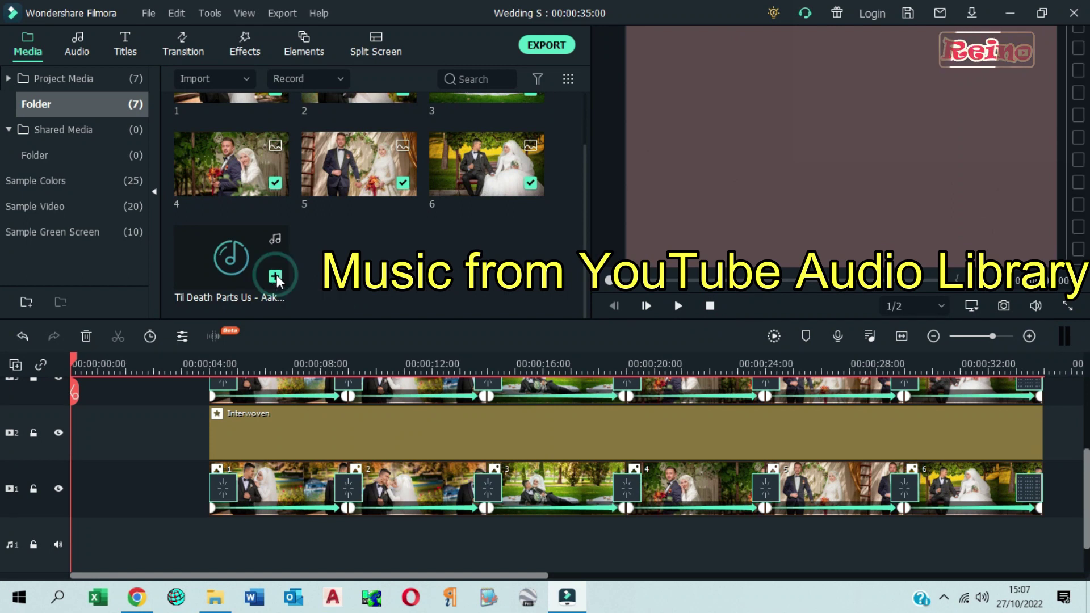
left_click(275, 276)
Trim the music to end with the last photo clips and give it a fade-out of about 5 seconds
left_click(902, 336)
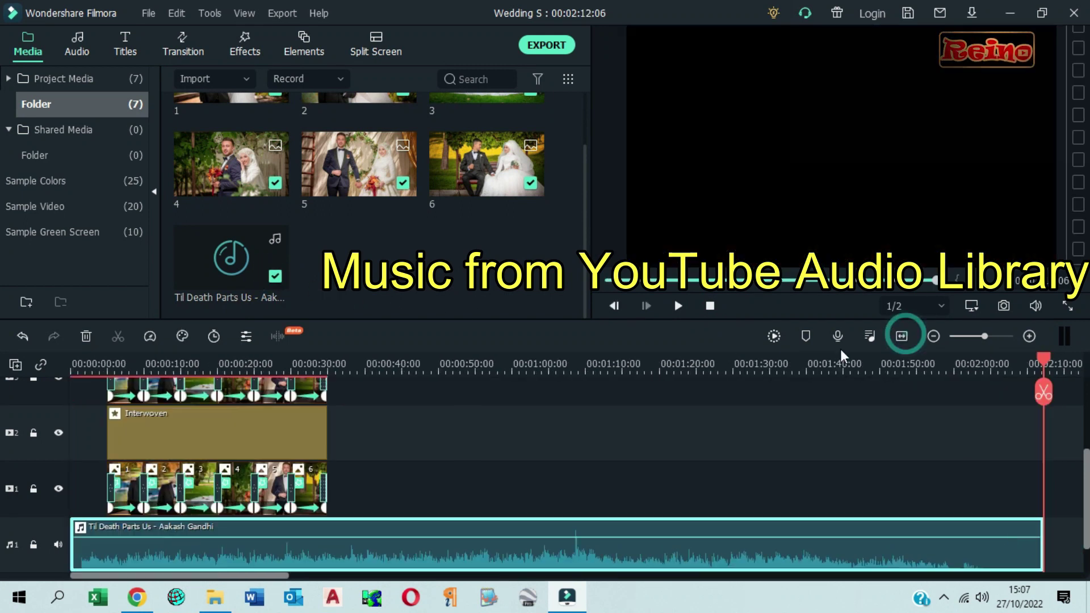
left_click_drag(1043, 538, 328, 534)
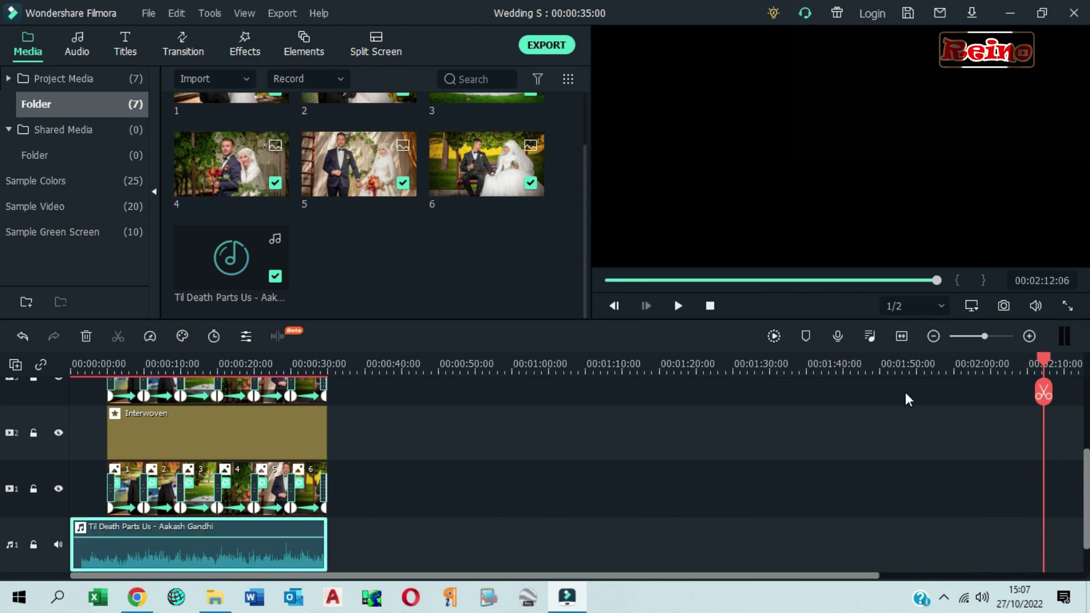
left_click(902, 337)
left_click_drag(1043, 521, 908, 520)
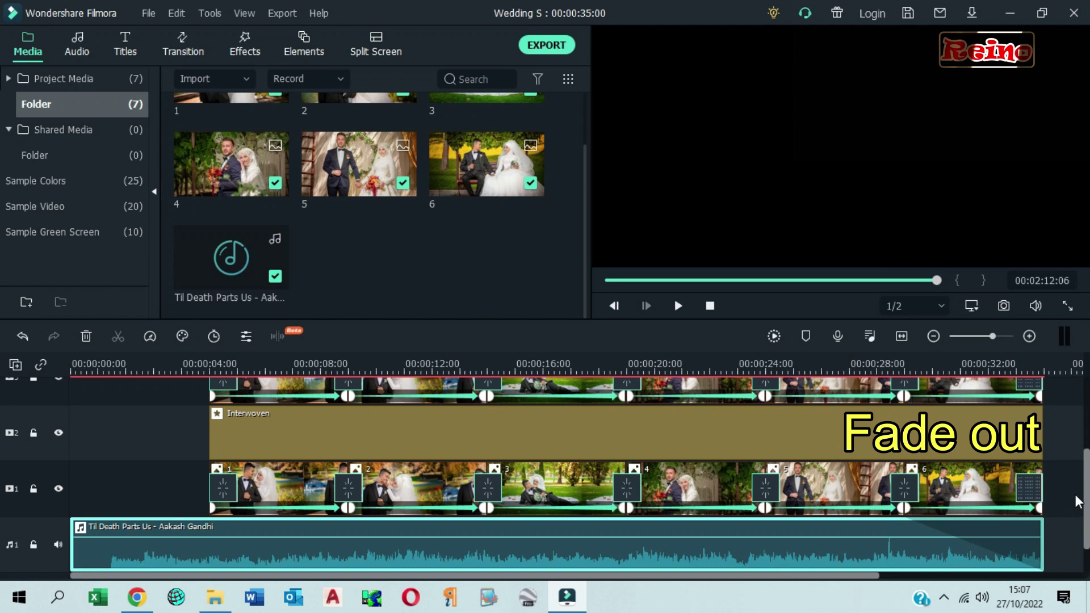
Play the slideshow from the beginning to check the opener and its Flash transition into photo 1, and stop playback
left_click(709, 306)
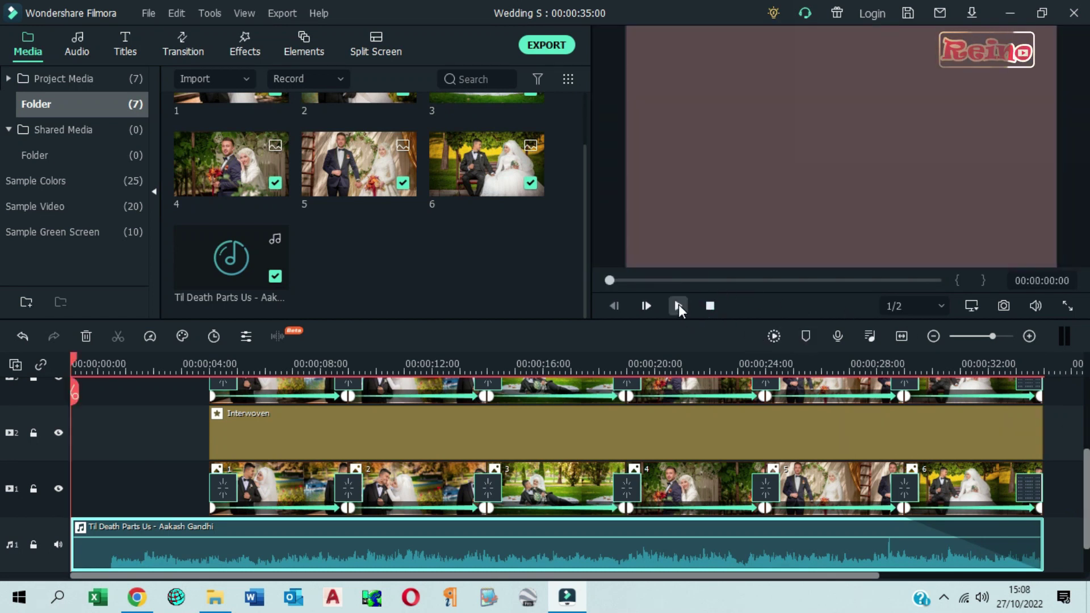
left_click(678, 305)
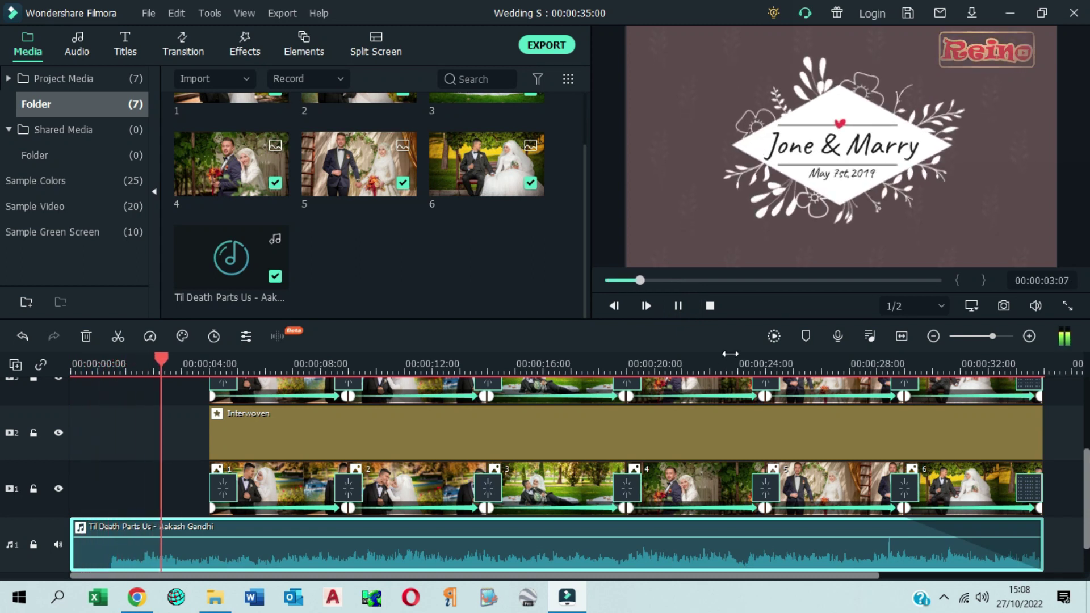
left_click(678, 308)
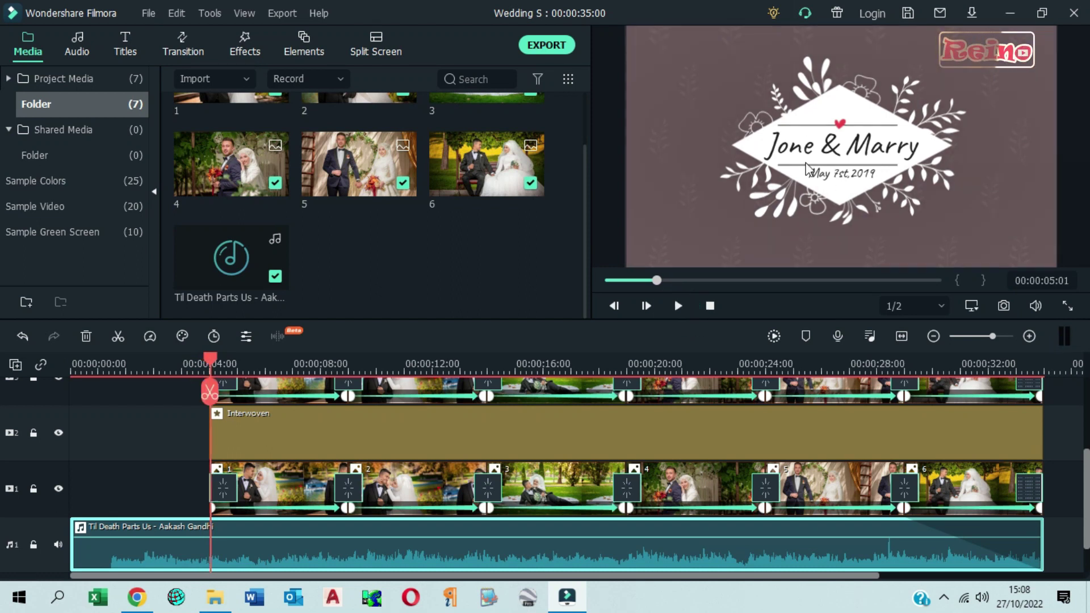
left_click(711, 304)
left_click(679, 307)
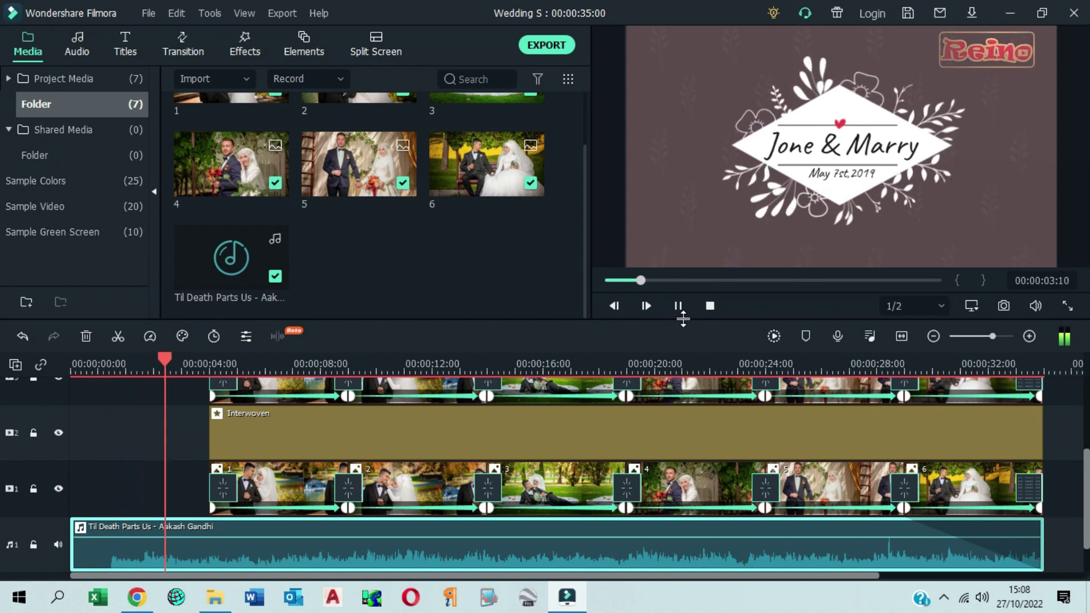
left_click(686, 311)
left_click(711, 306)
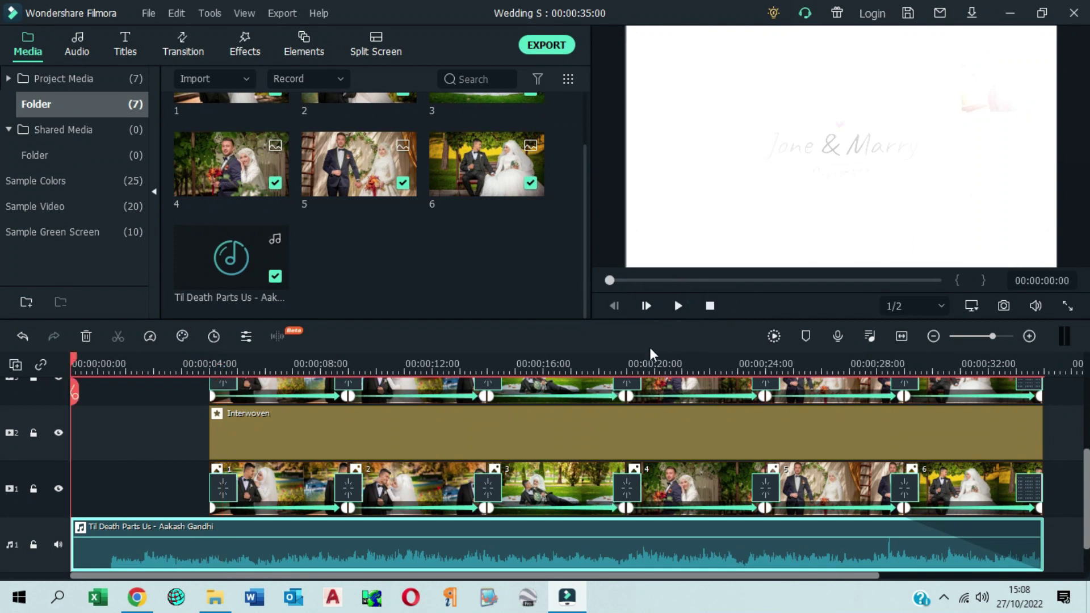
Add the New LowerThirds 26 title on a new track above the opener's track, aligned over the photo 1 clip
scroll(393, 396, "up", 5)
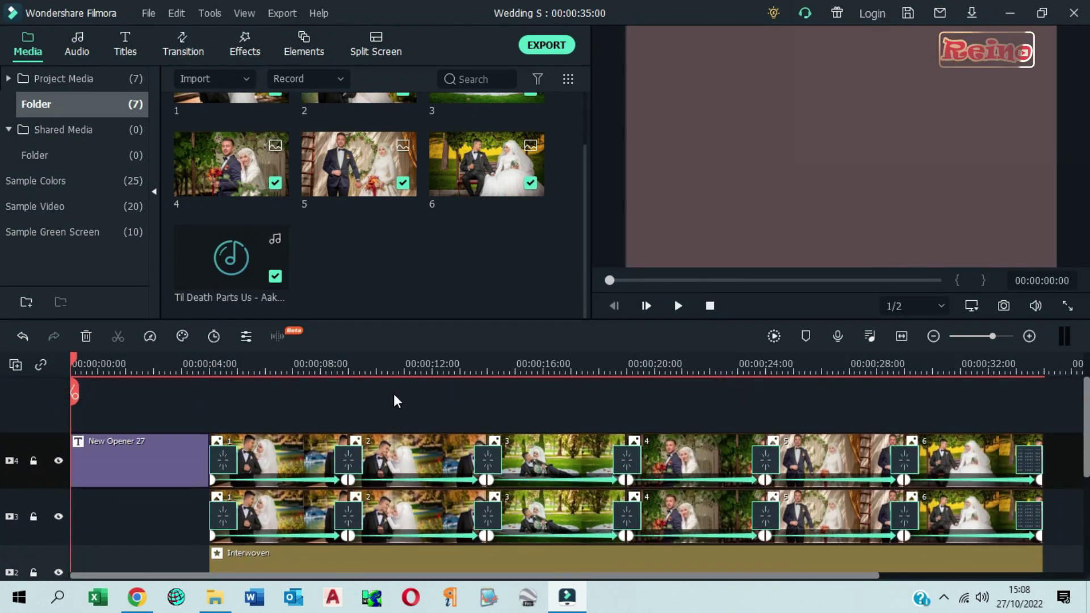
left_click(124, 47)
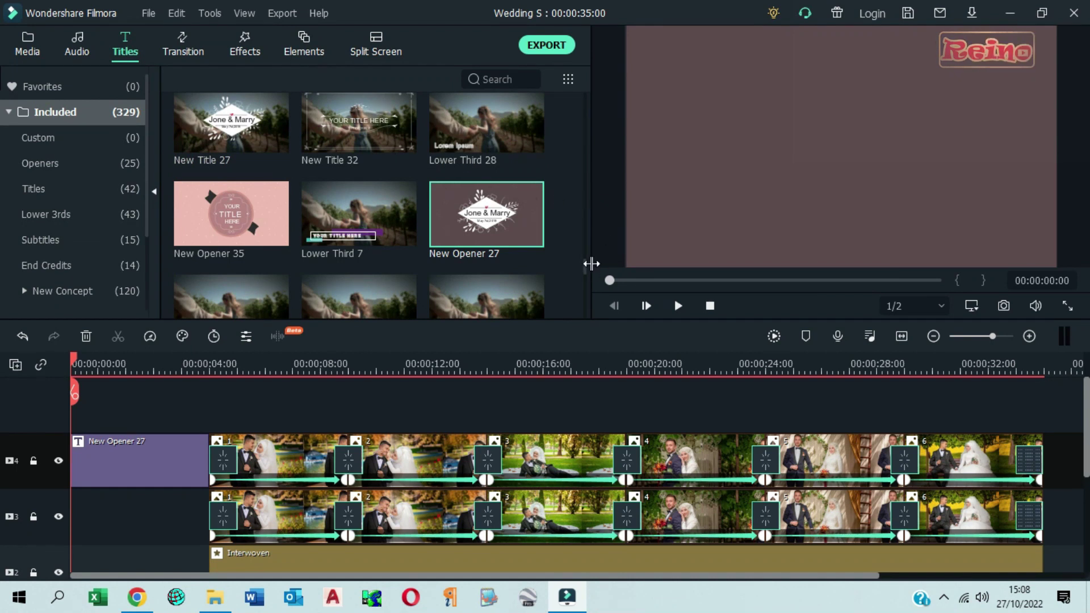
scroll(585, 268, "down", 8)
scroll(588, 250, "up", 3)
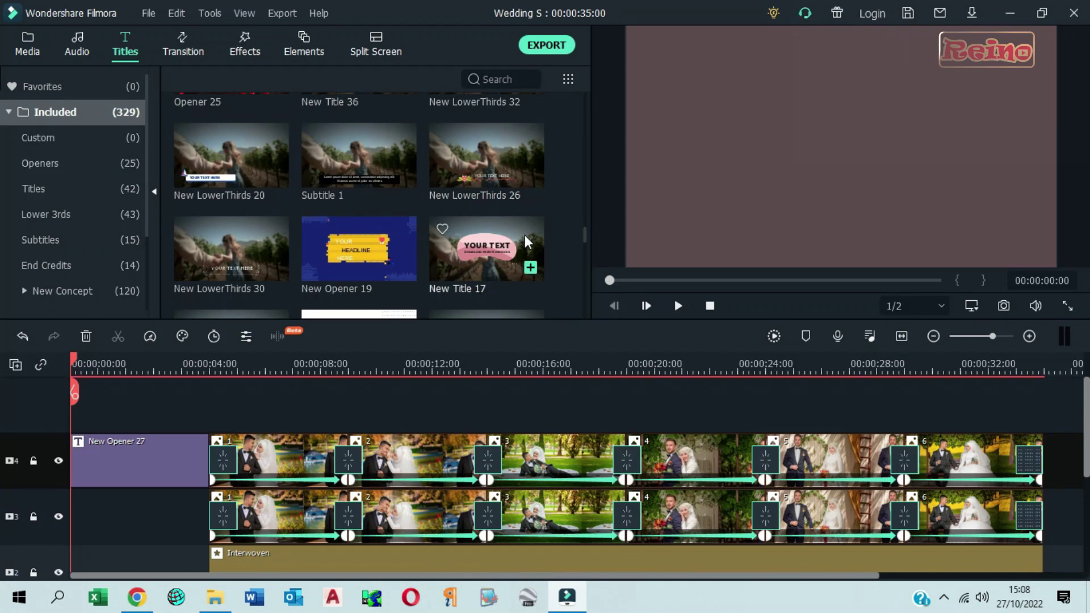
left_click_drag(489, 151, 228, 430)
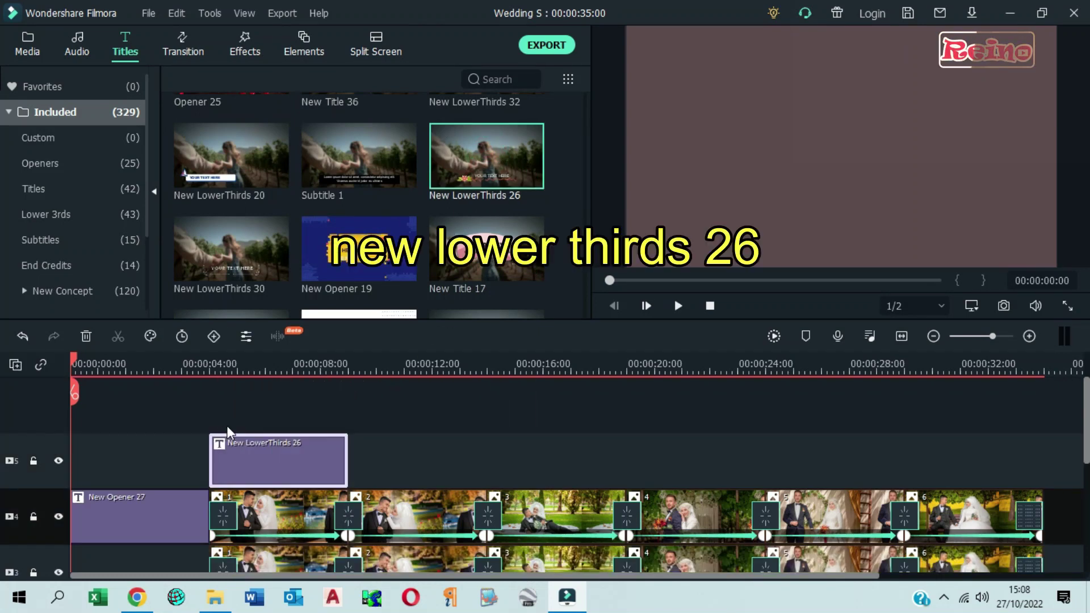
Replace the lower-third title's placeholder text with the caption "Til Death Do Us Part"
left_click_drag(73, 356, 254, 393)
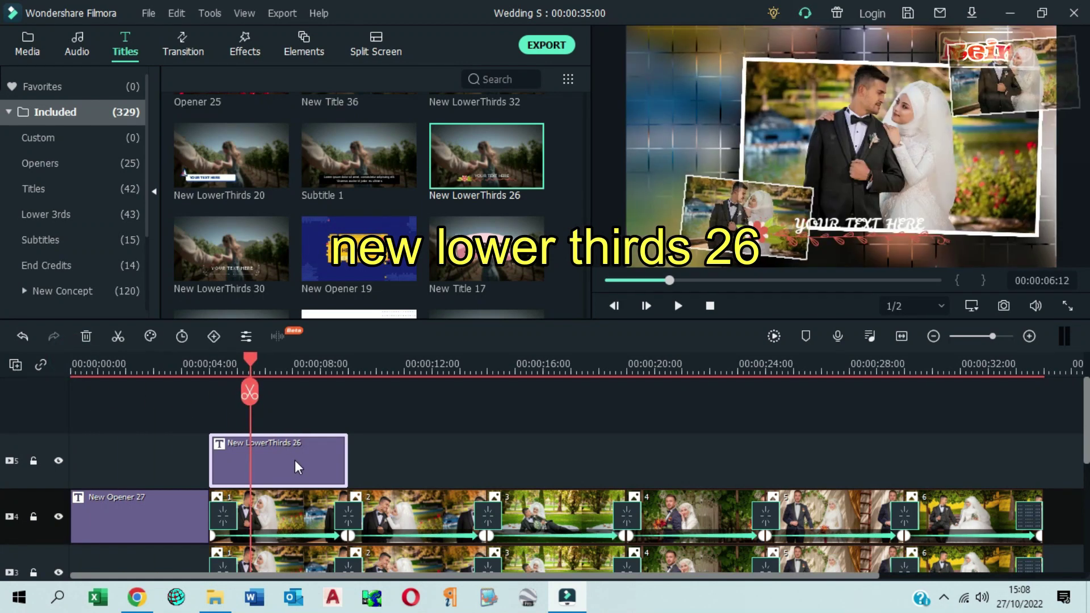
left_click(295, 459)
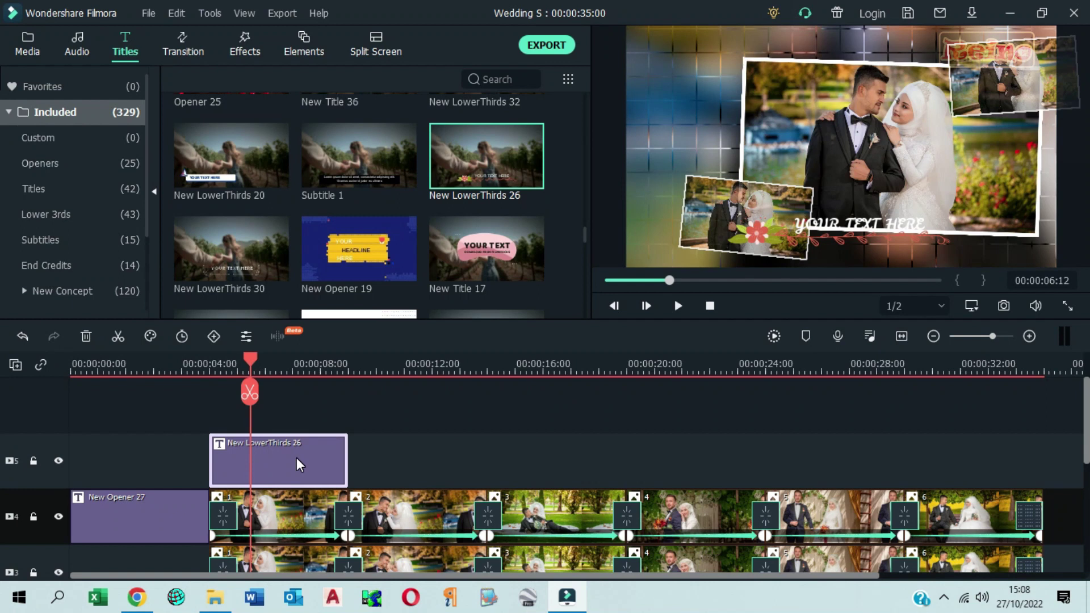
double_click(295, 464)
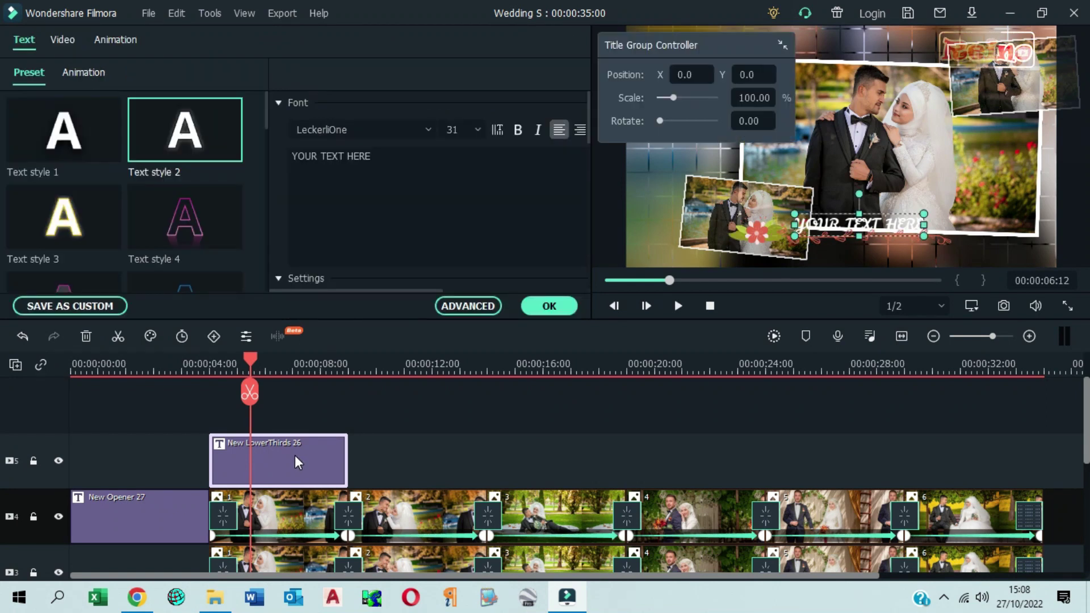
left_click(377, 158)
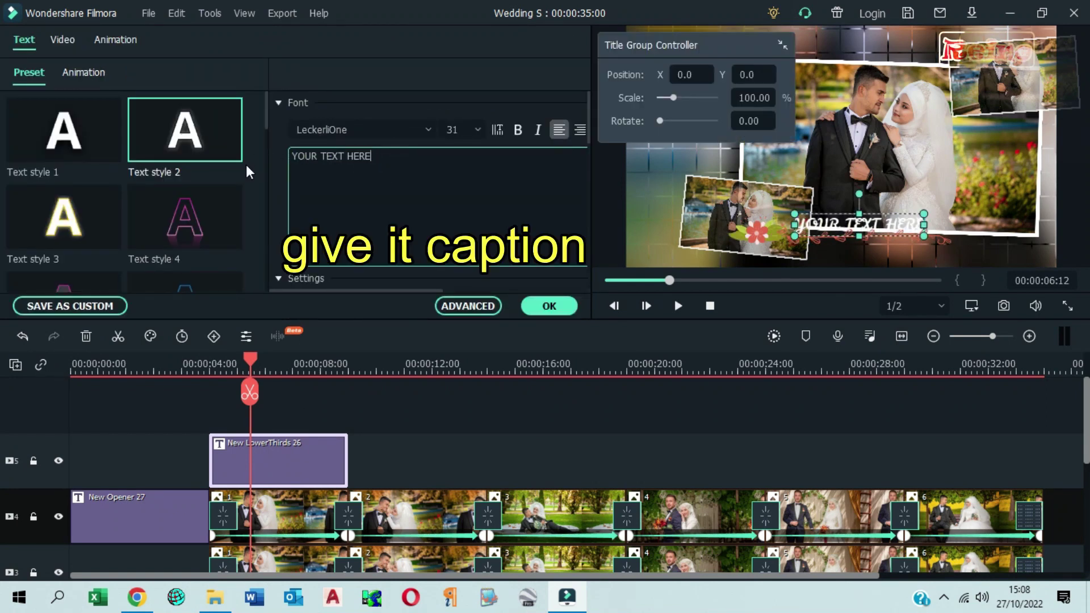
type("Ti")
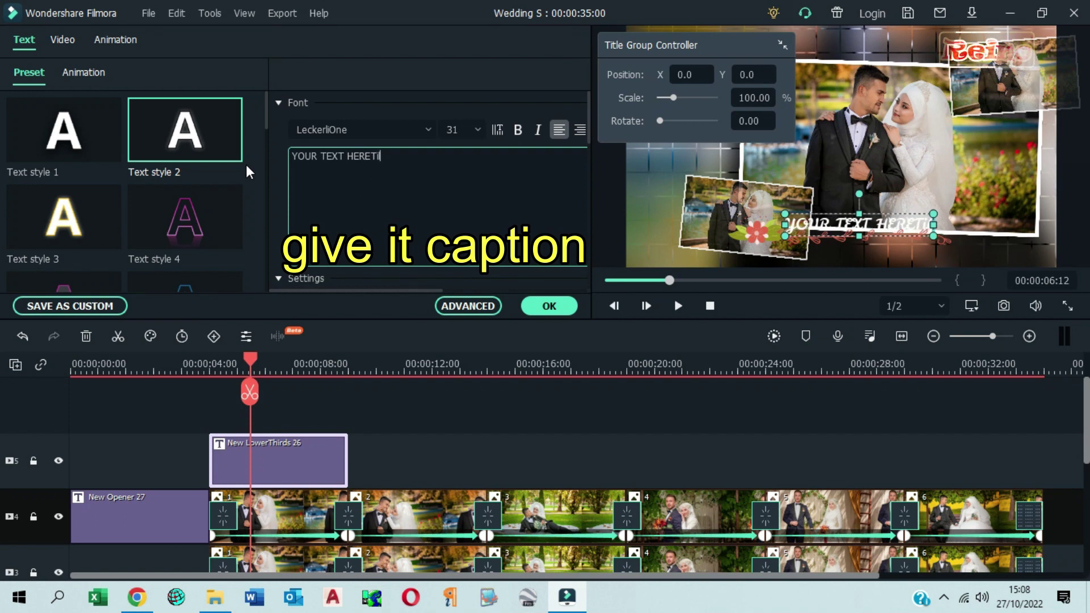
key("ctrl+a")
key("BackSpace")
type("T")
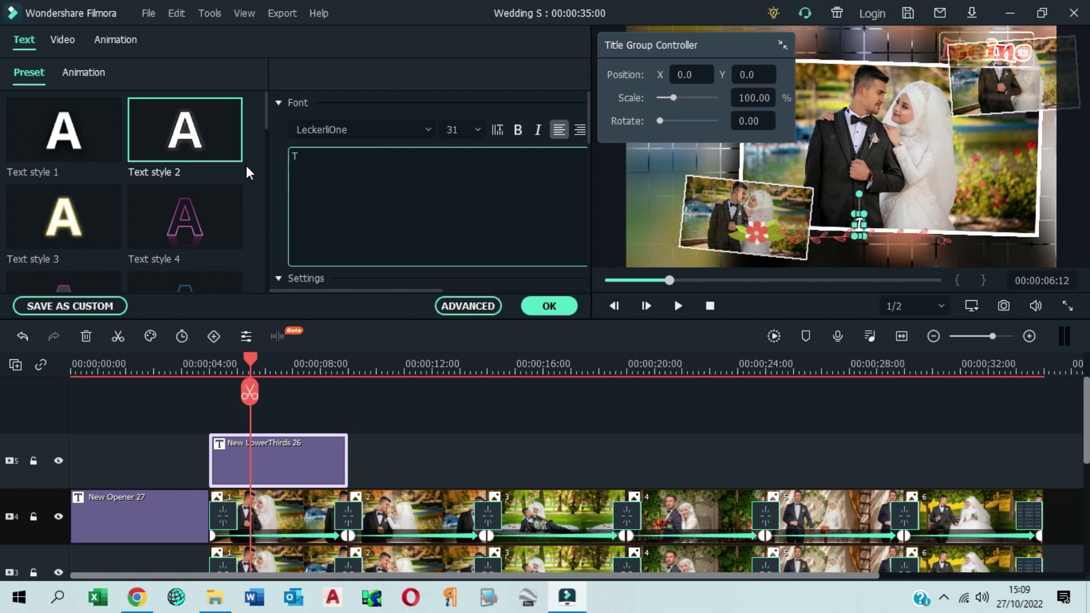
type("il death")
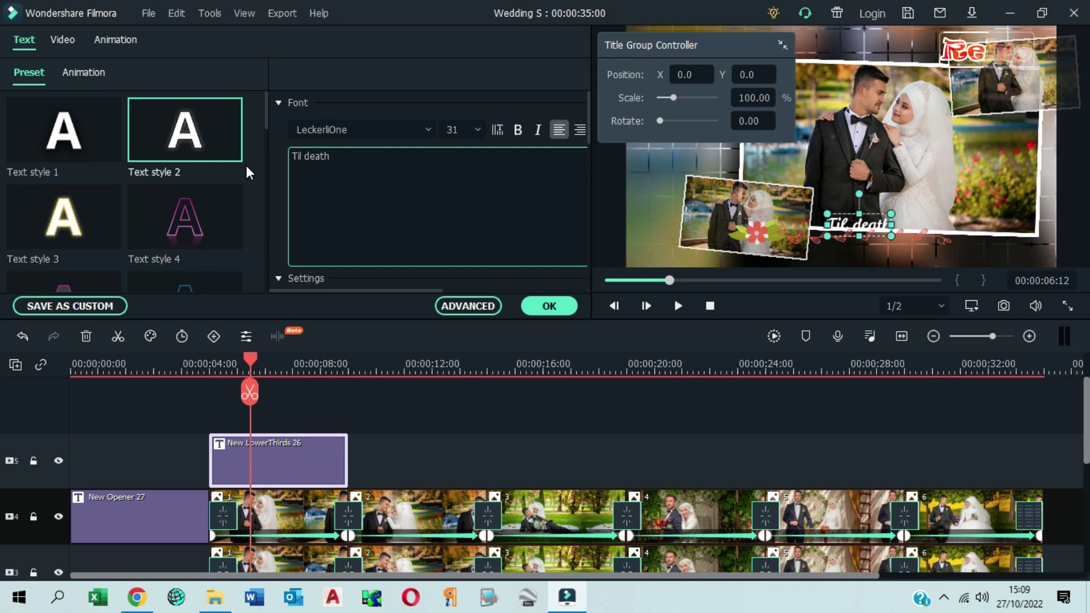
key("BackSpace")
key("BackSpace")
key("BackSpace")
key("BackSpace")
key("BackSpace")
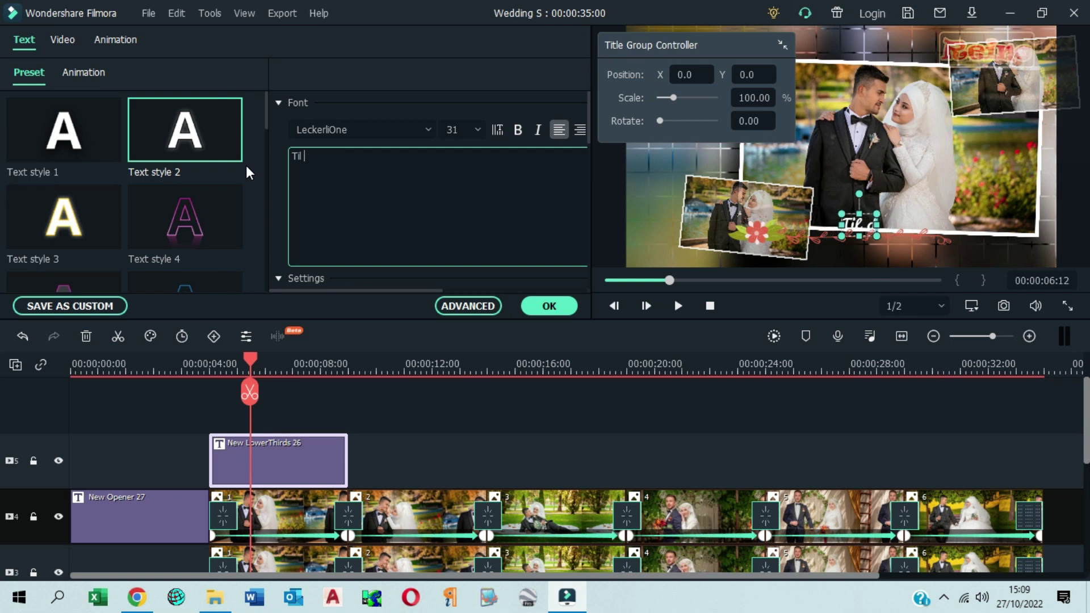
type("Death ")
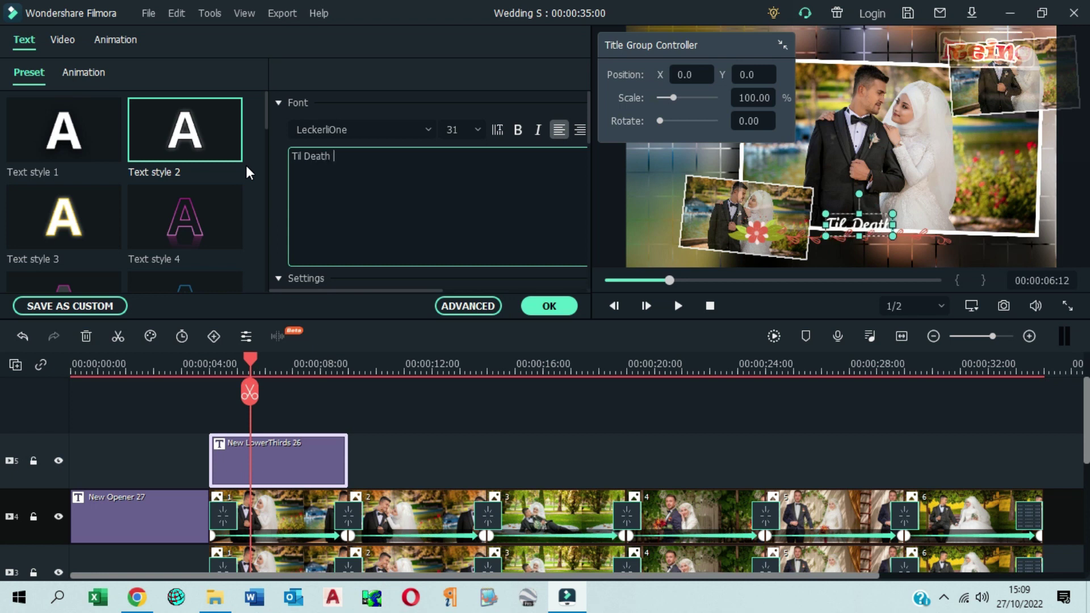
type("Do Us")
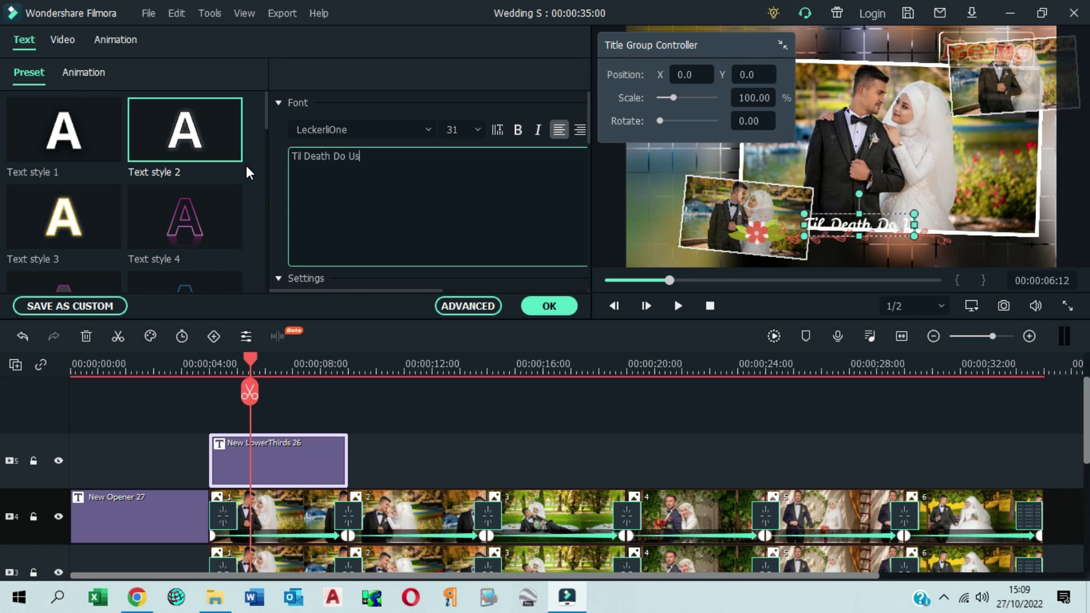
type(" Part")
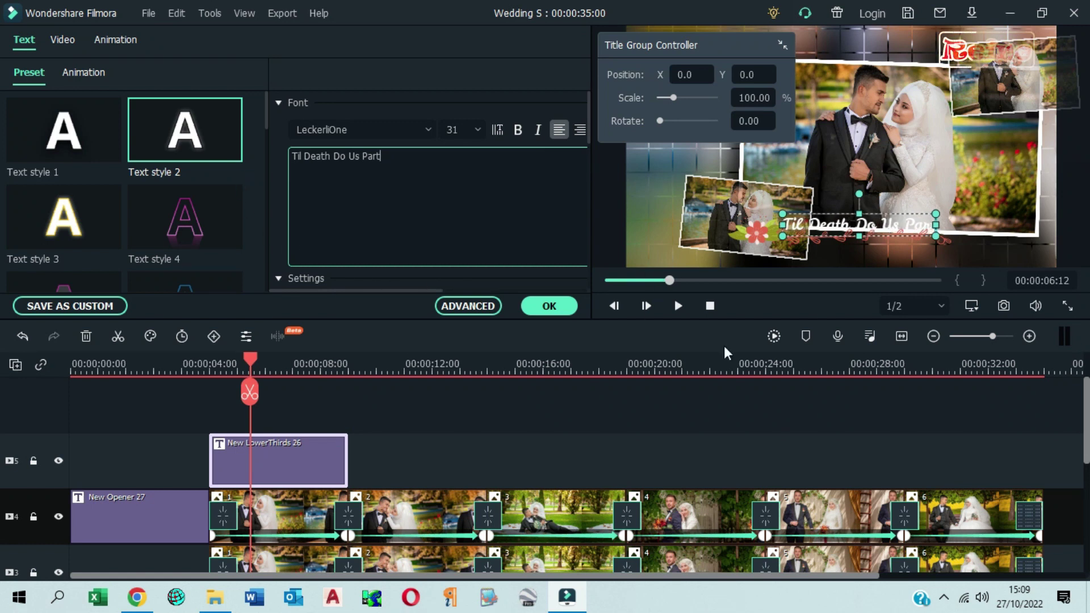
Apply the Text style 2 preset to the lower-third caption and confirm the title edits
left_click(226, 142)
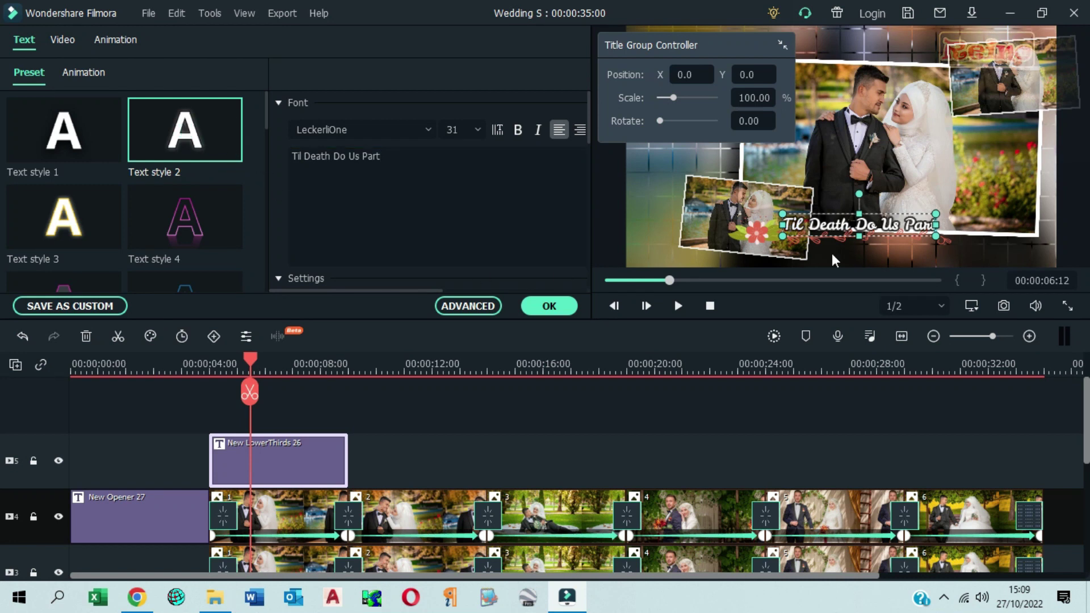
left_click(861, 262)
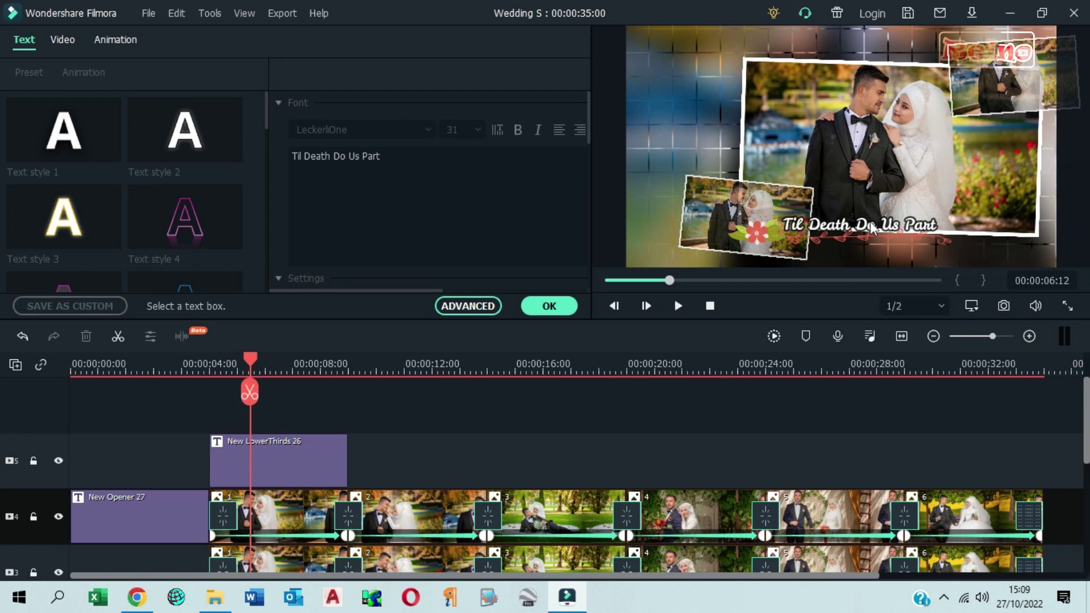
left_click(559, 307)
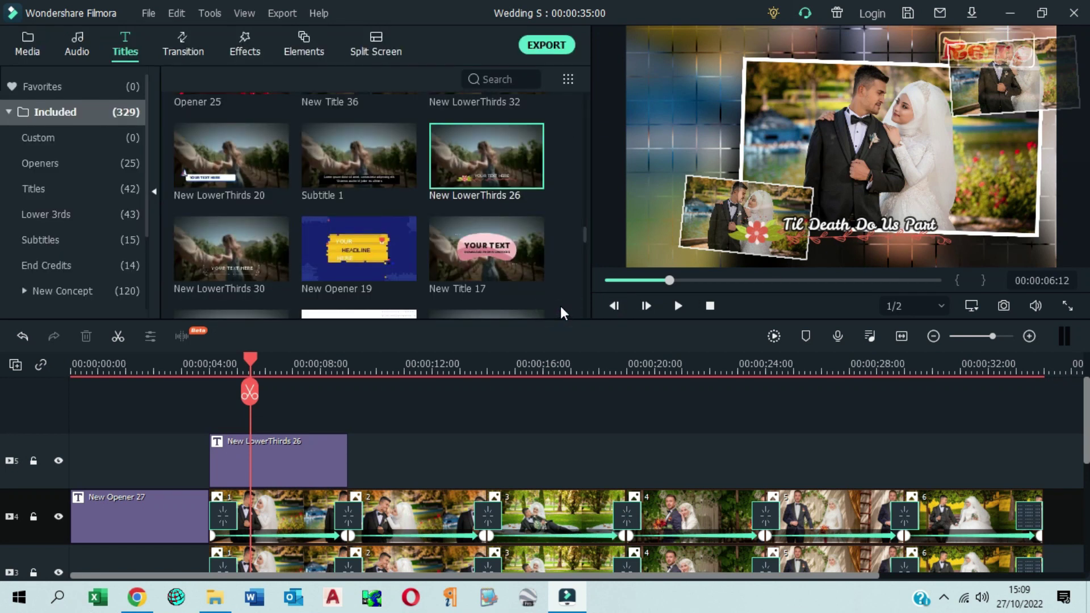
Play the whole slideshow from the beginning to check it and render the timeline preview
left_click(710, 306)
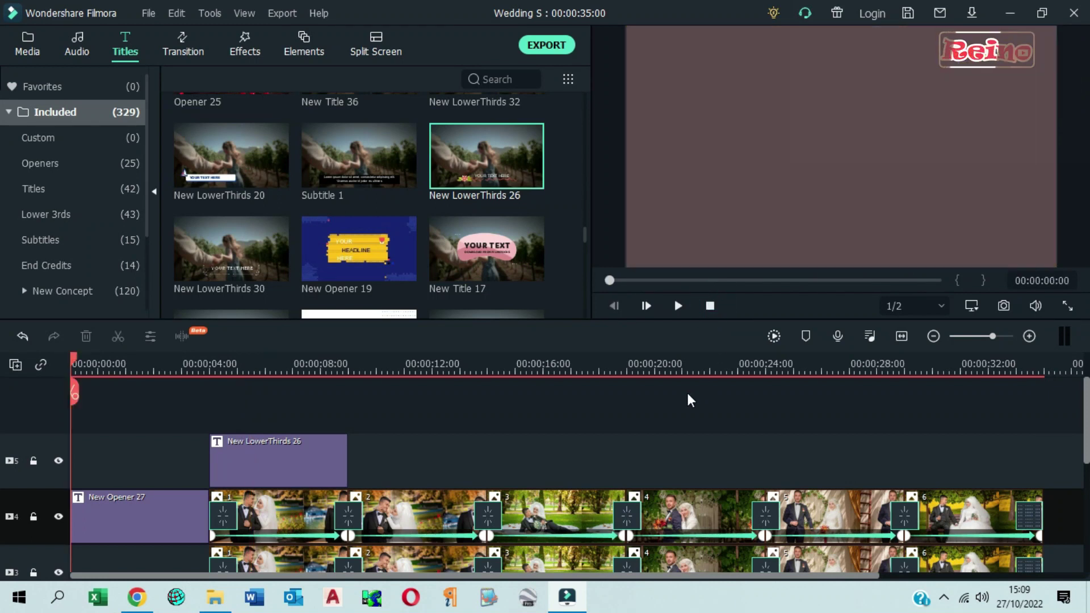
left_click(678, 306)
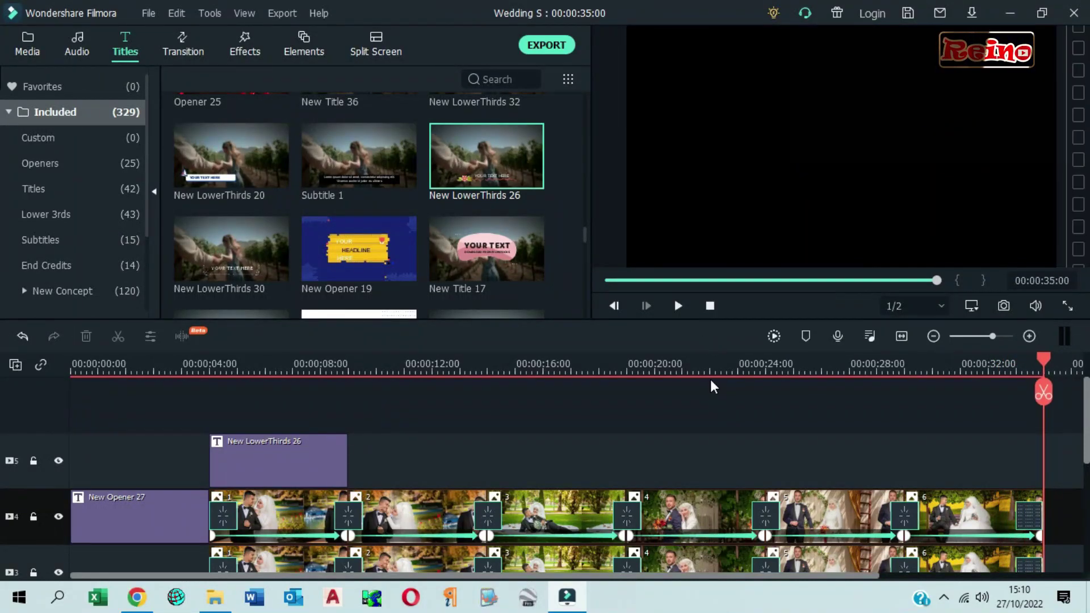
left_click(774, 336)
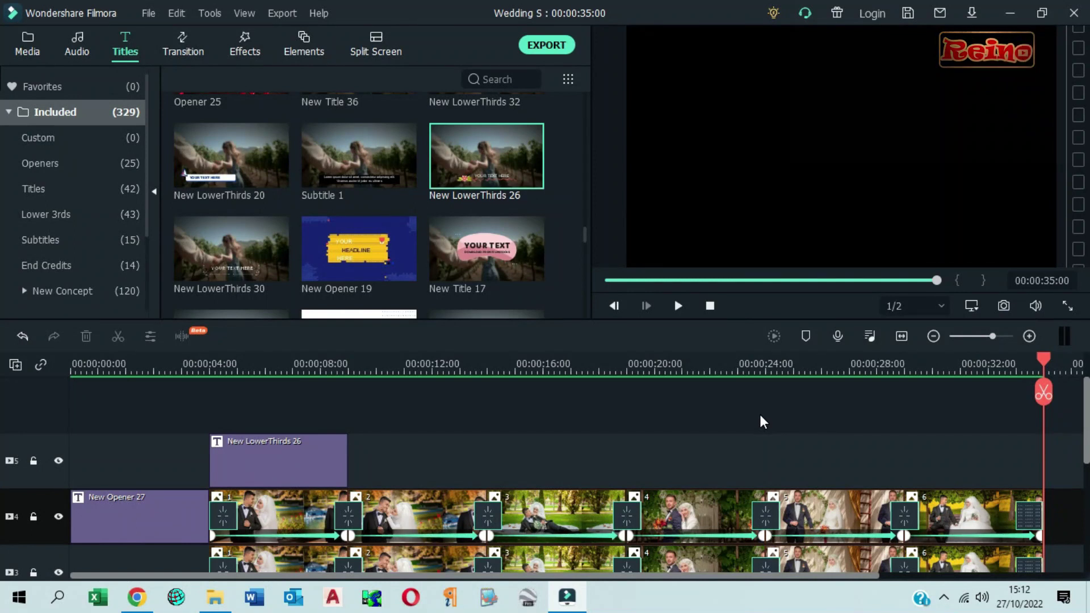
Open the local MP4 export settings and begin editing the output file name
left_click(553, 46)
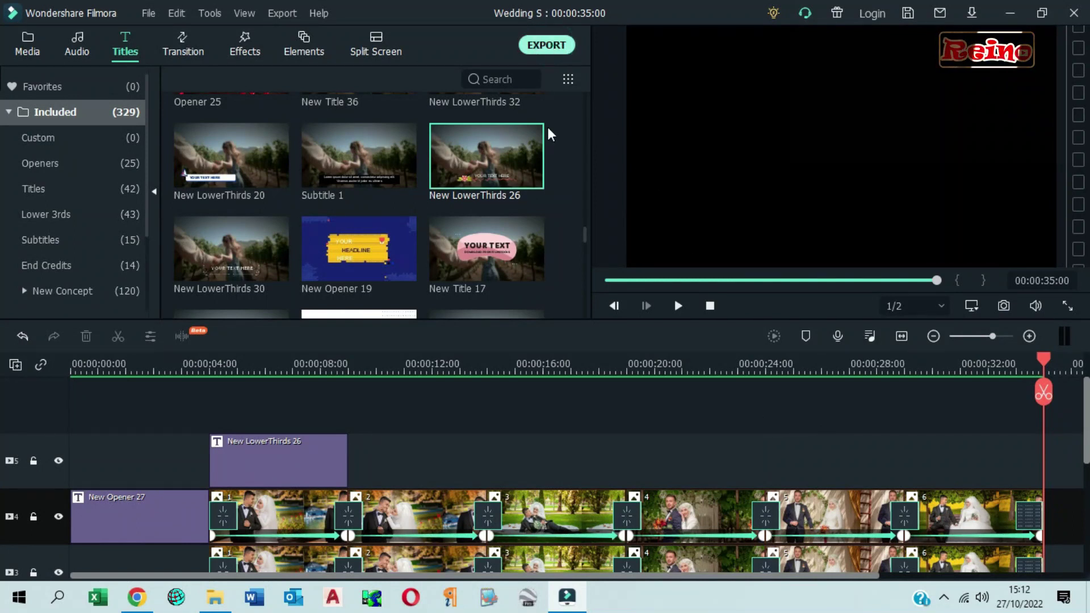
triple_click(622, 125)
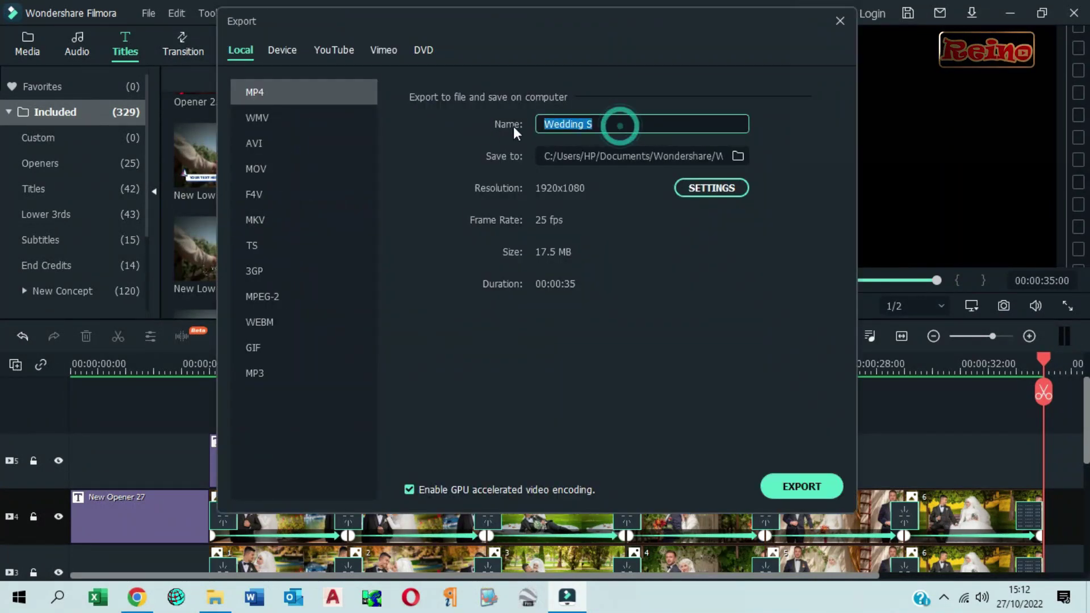
key("Right")
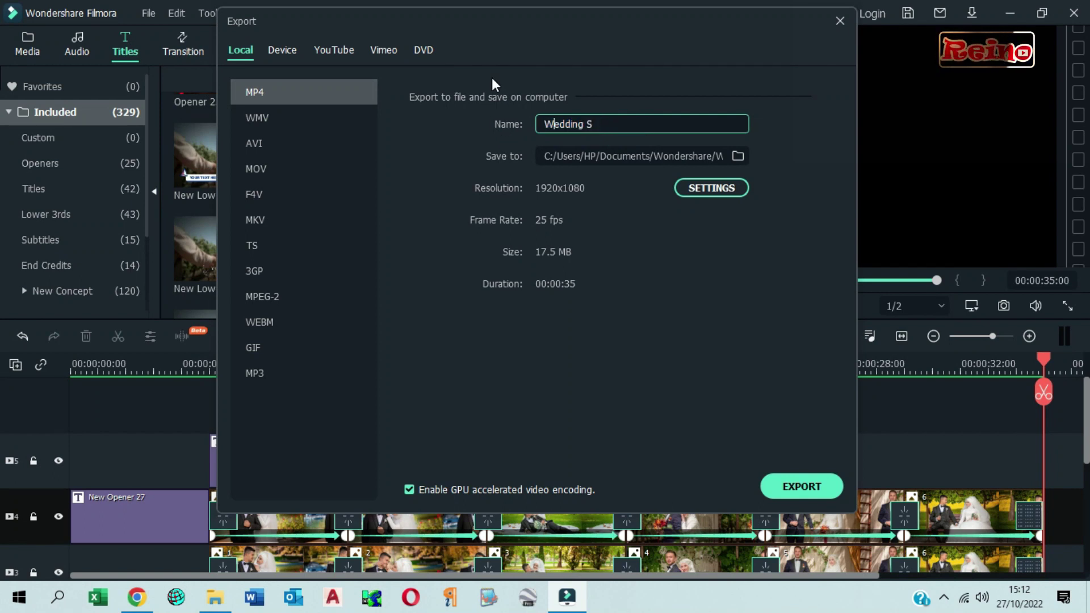